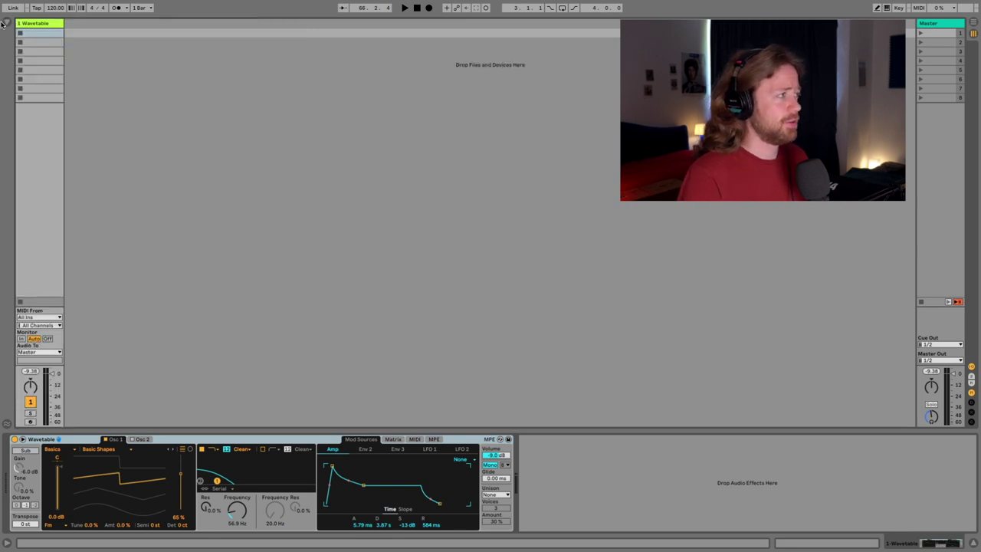
- Create a one-bar MIDI clip on the Wavetable track containing a single C3 note held for the full bar
left_click(6, 22)
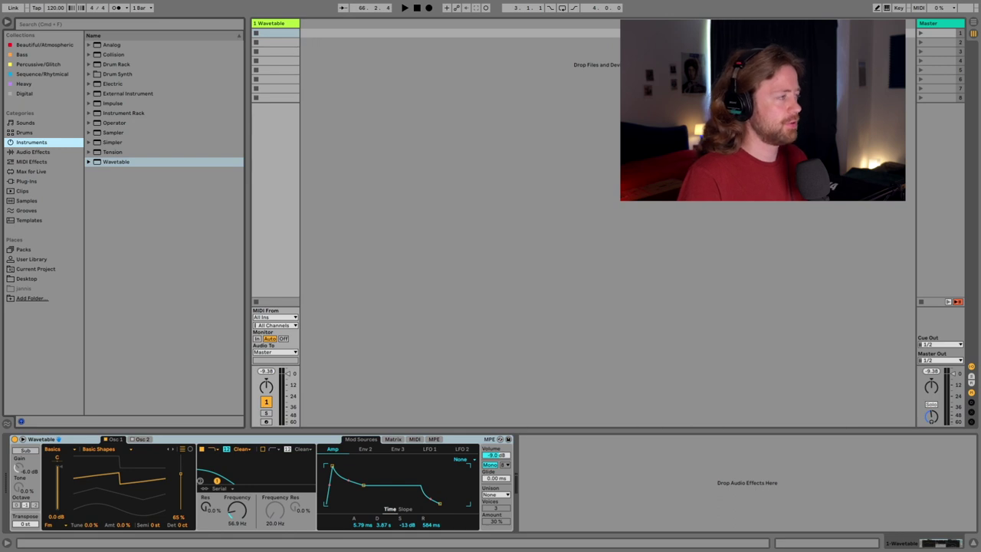
key("super+shift+m")
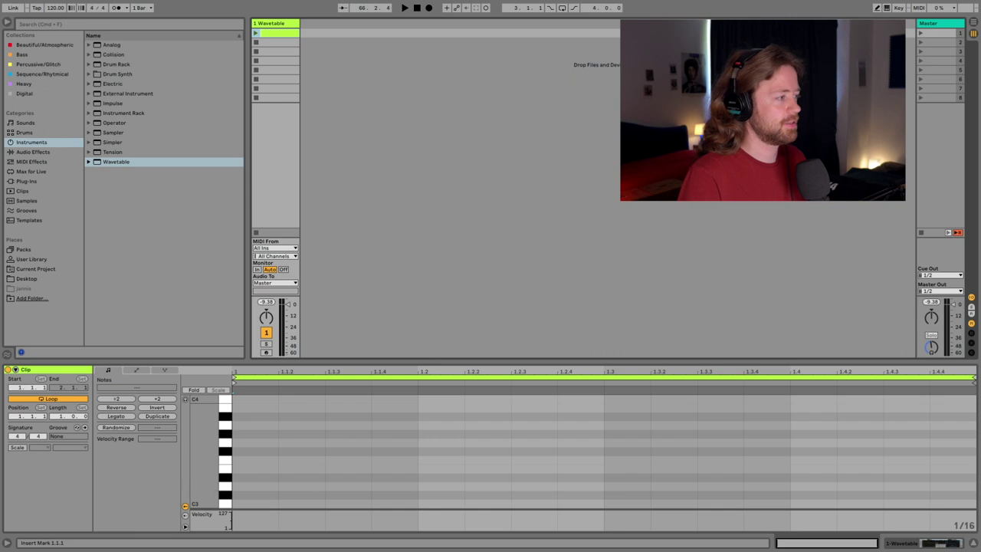
scroll(604, 452, "down", 2)
double_click(254, 483)
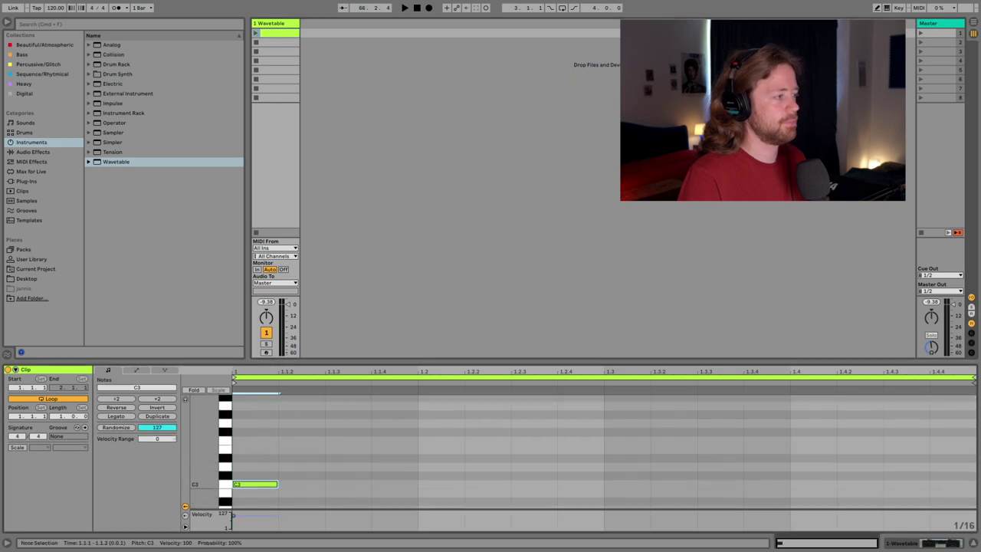
left_click_drag(277, 484, 976, 484)
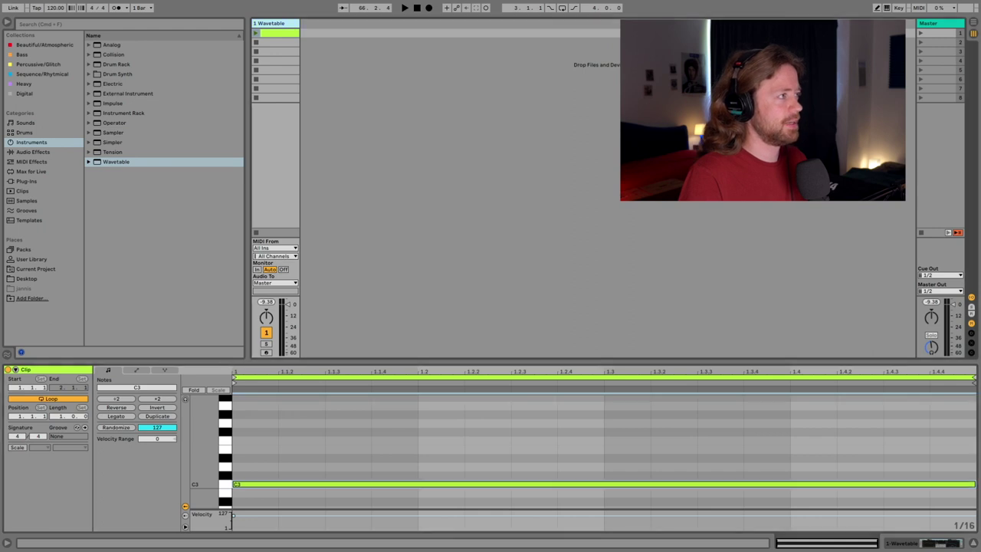
- Add the Arpeggiator MIDI effect in front of Wavetable and play the clip
key("shift+Tab")
left_click(32, 161)
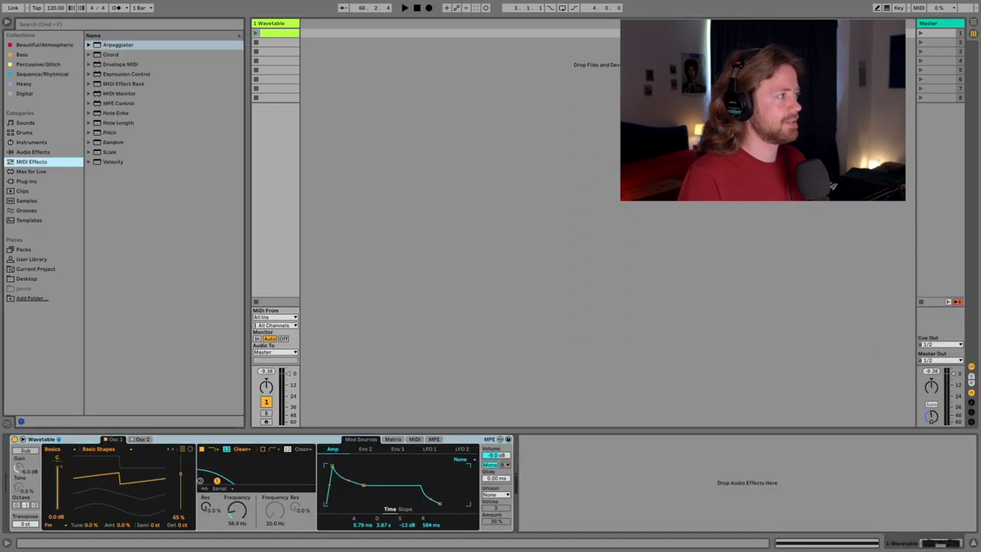
double_click(118, 44)
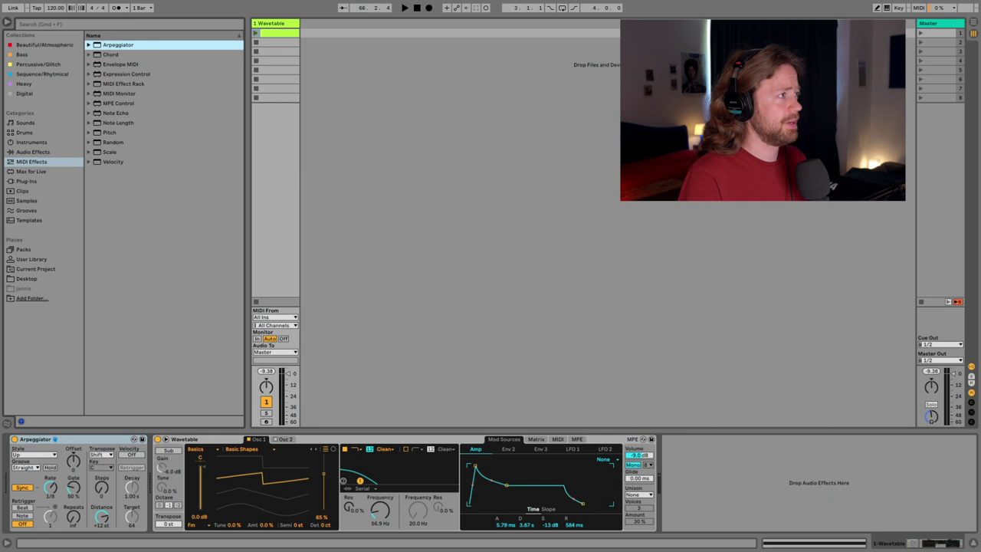
key("space")
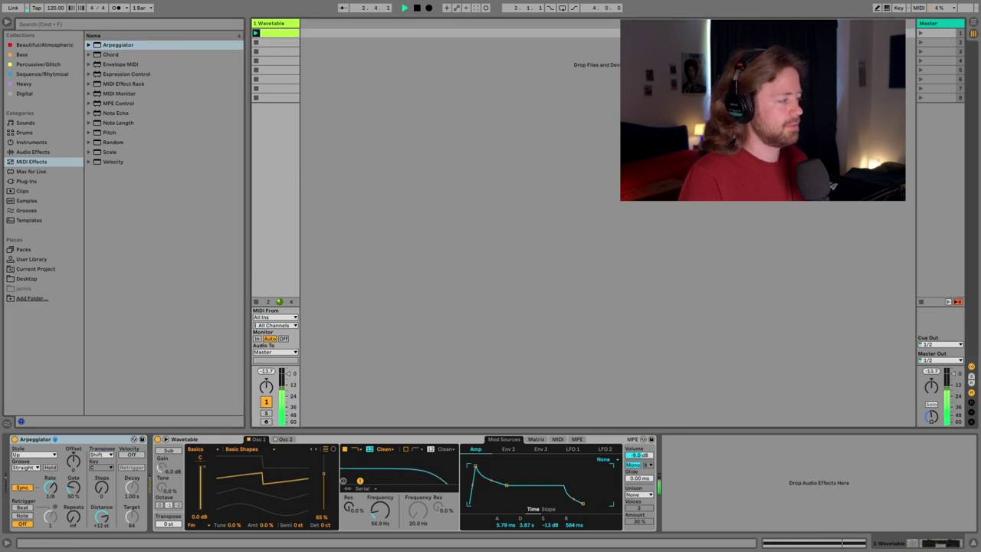
- Set the Arpeggiator rate to 1/16 and the song tempo to 107 BPM, and play the clip
key("space")
left_click_drag(51, 486, 50, 479)
key("space")
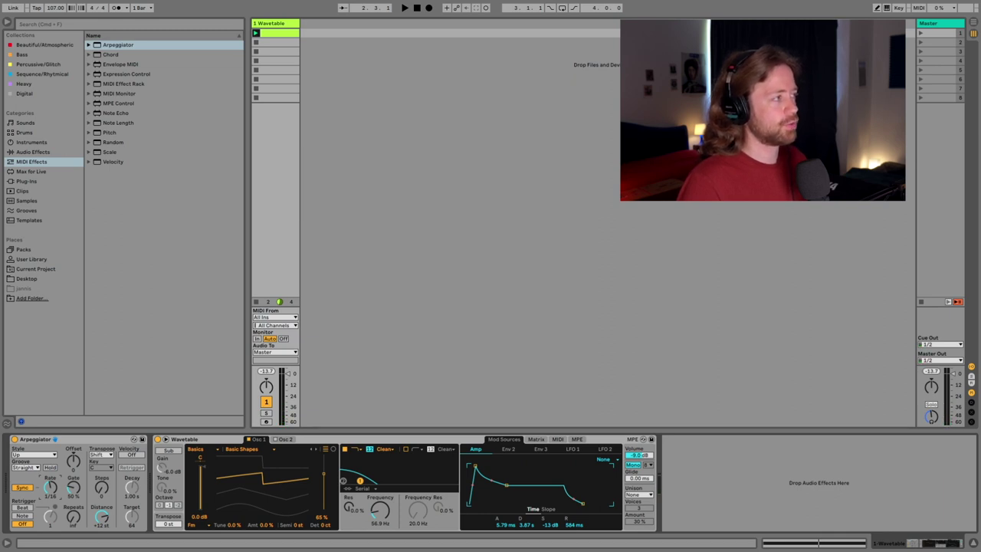
- Add the Random MIDI effect after the Arpeggiator and set its Chance to 100% and Choices to 1
double_click(111, 143)
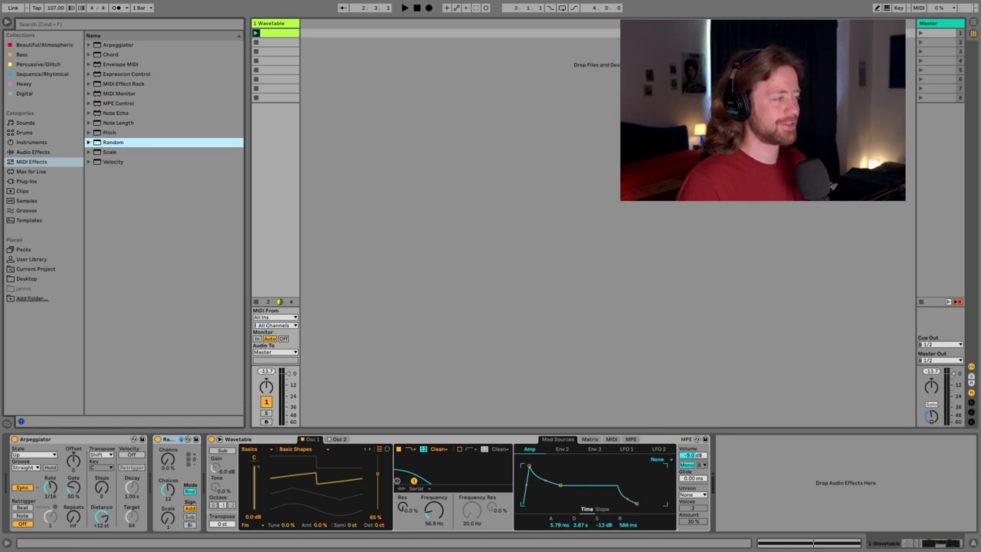
left_click(181, 439)
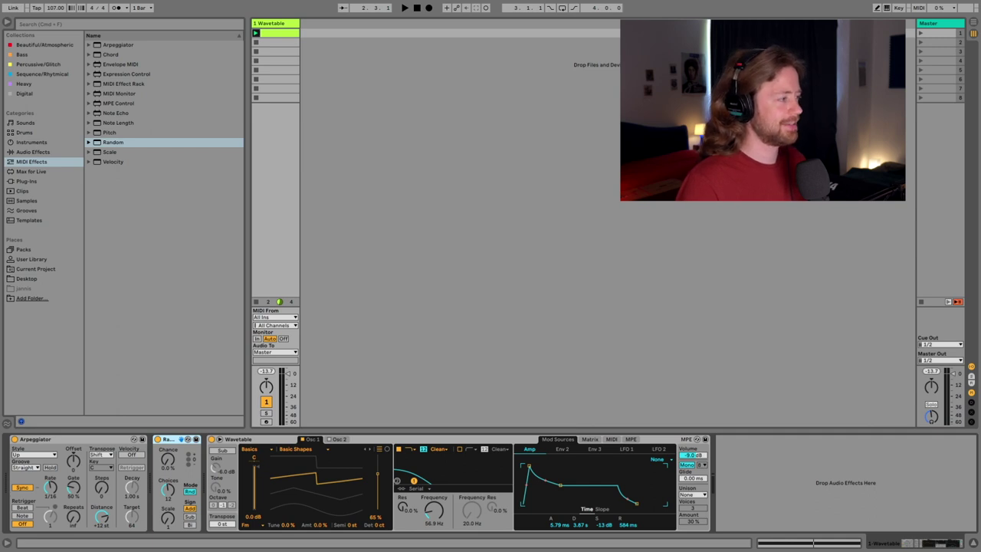
left_click_drag(168, 459, 168, 379)
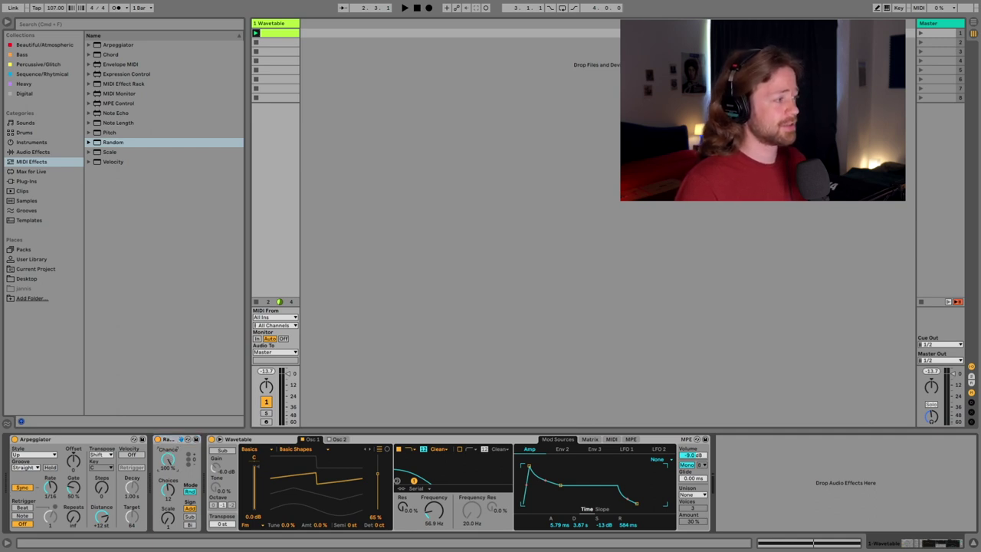
left_click_drag(168, 459, 168, 472)
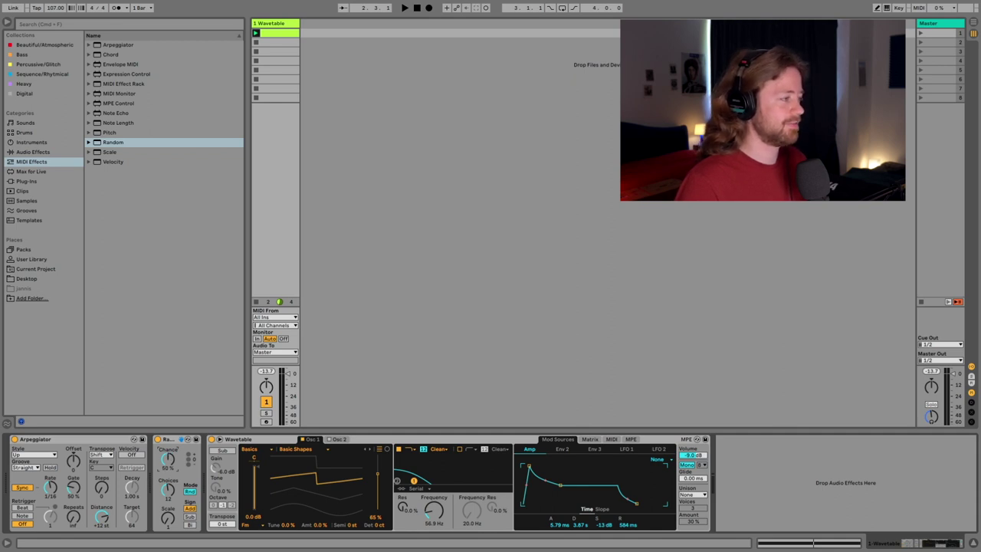
left_click_drag(168, 458, 168, 437)
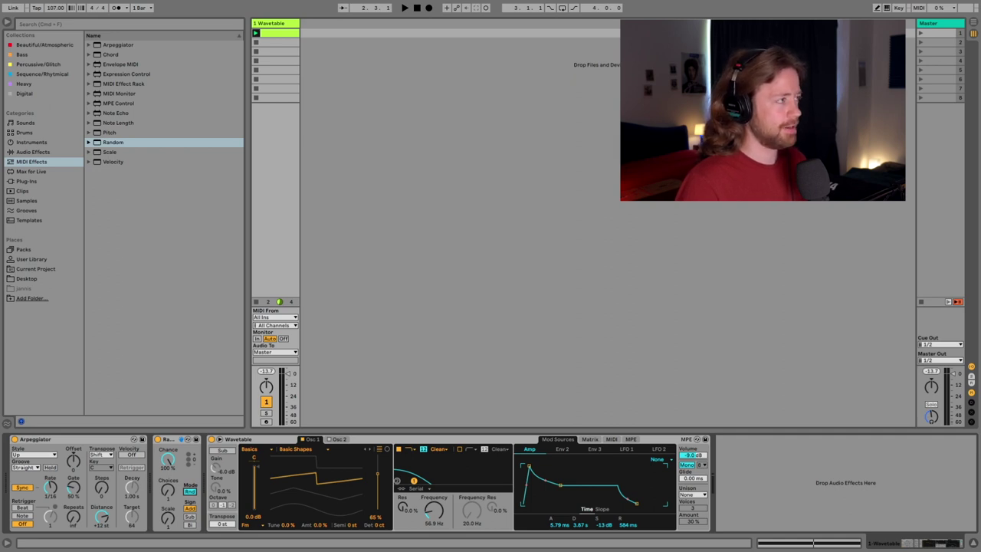
- Play the clip while switching the Random device off and on again to compare the sound
key("space")
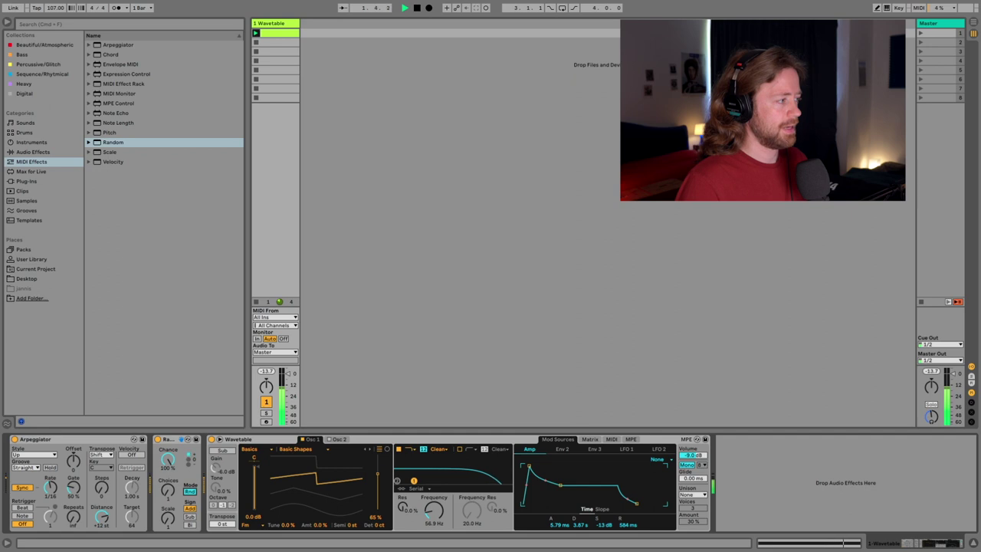
left_click(158, 439)
left_click(158, 439)
key("space")
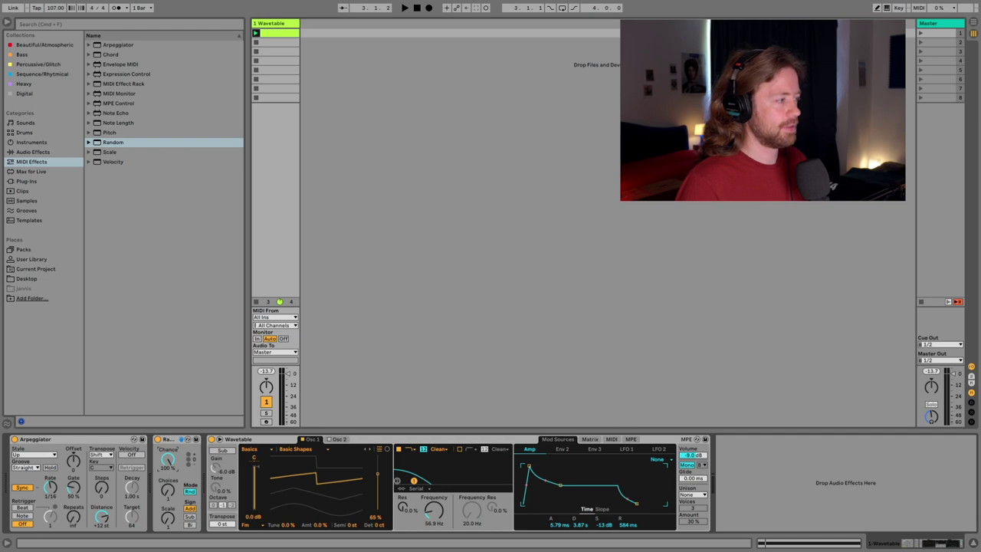
- Audition the Random device with Scale at 3, and with Scale at 1 and Choices at 13
key("space")
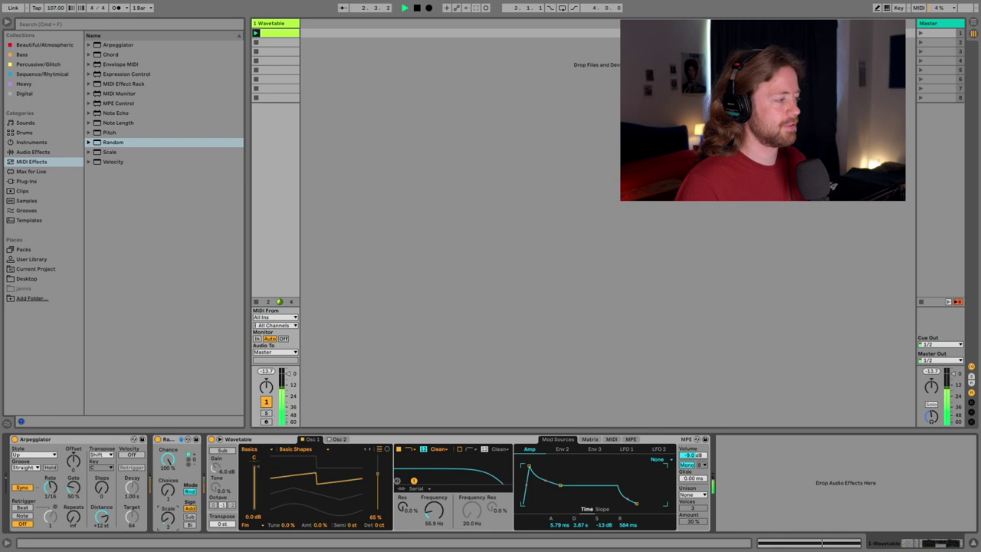
key("space")
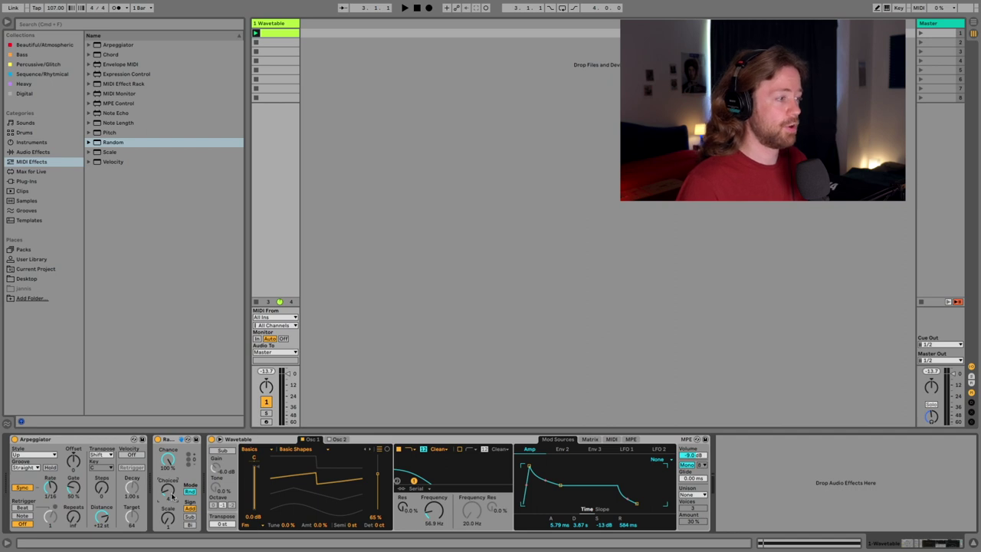
key("space")
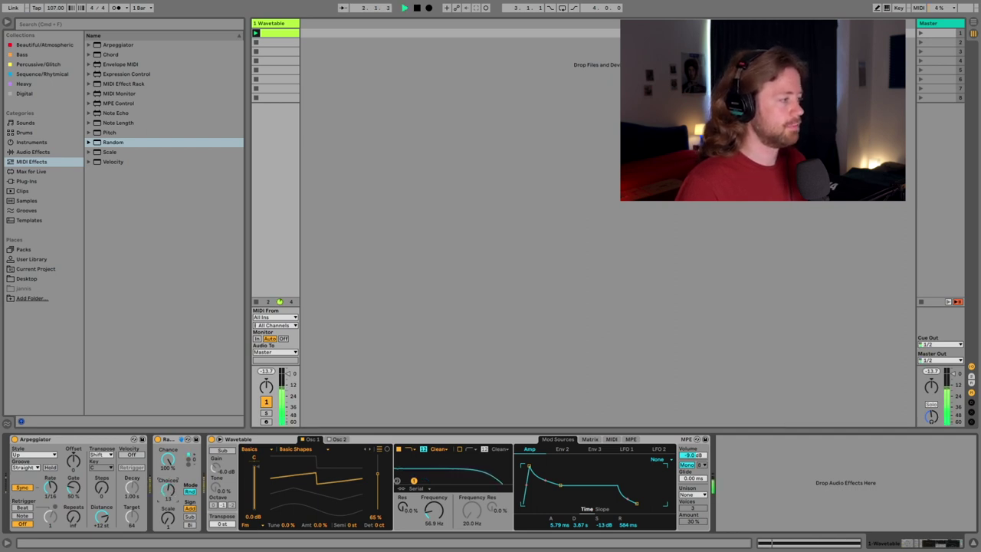
key("space")
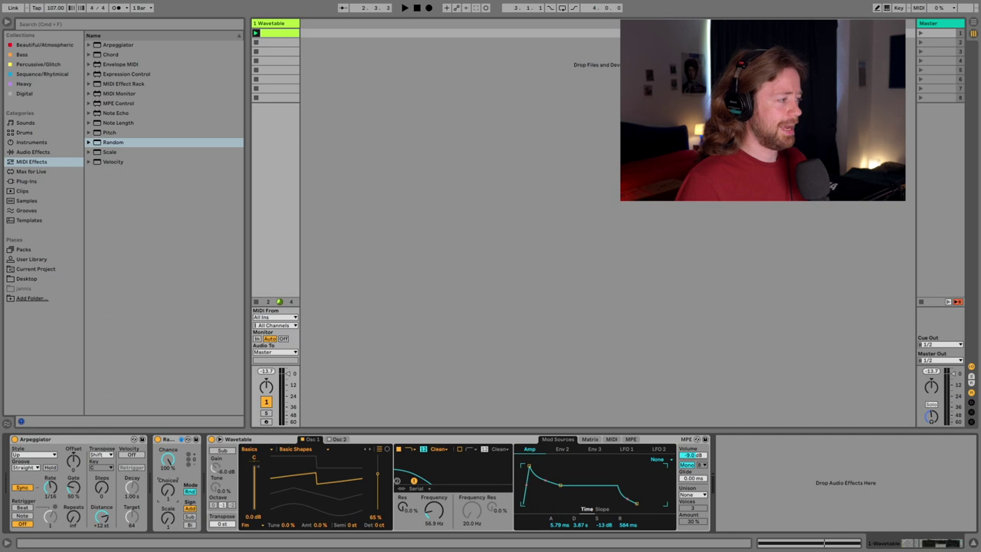
- Audition Random's Add, Sub and Bi sign modes, lowering Chance to 49% for Bi
key("space")
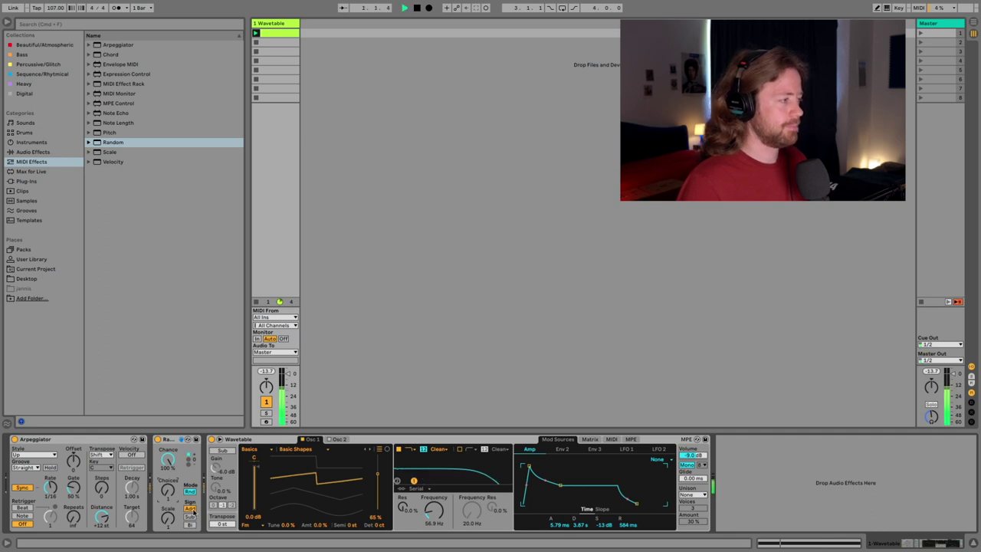
key("space")
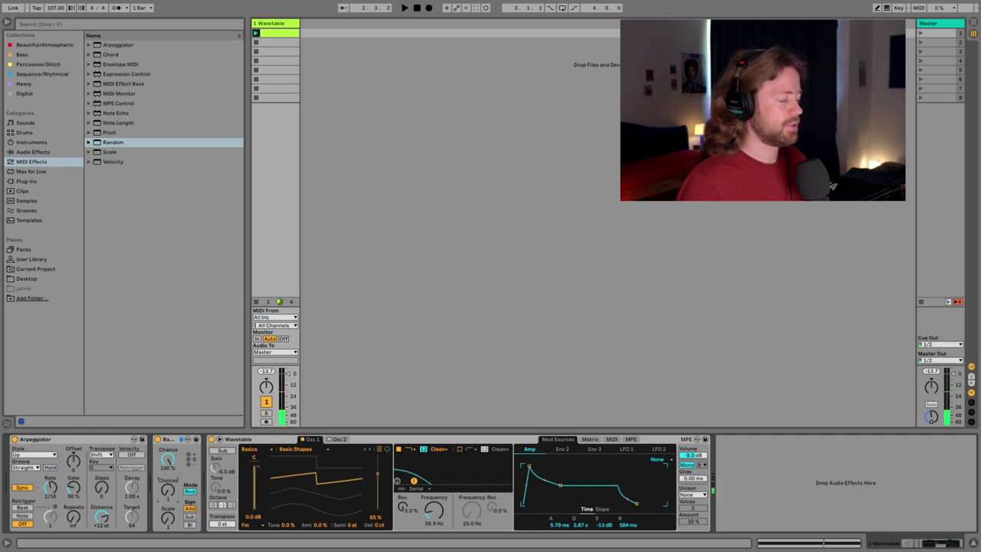
left_click(190, 517)
key("space")
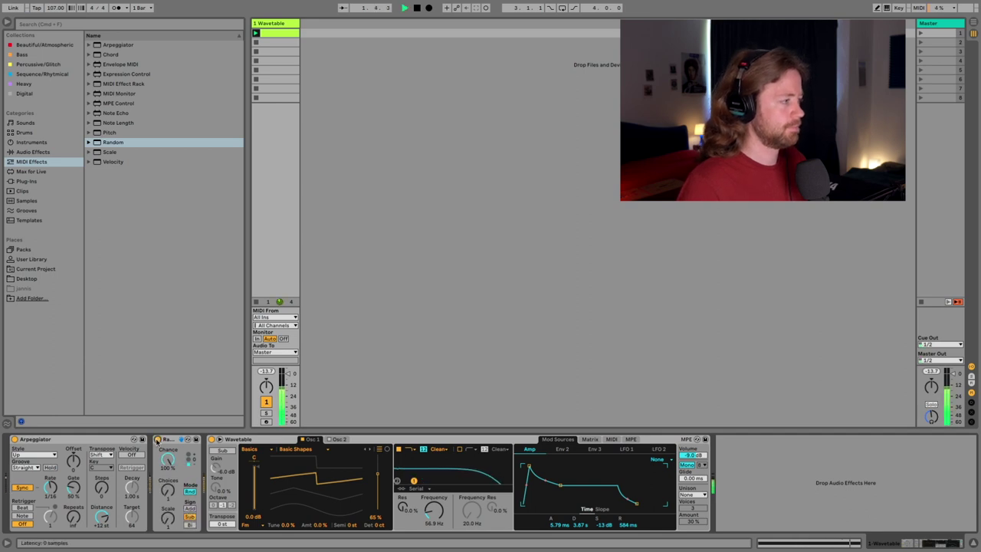
key("space")
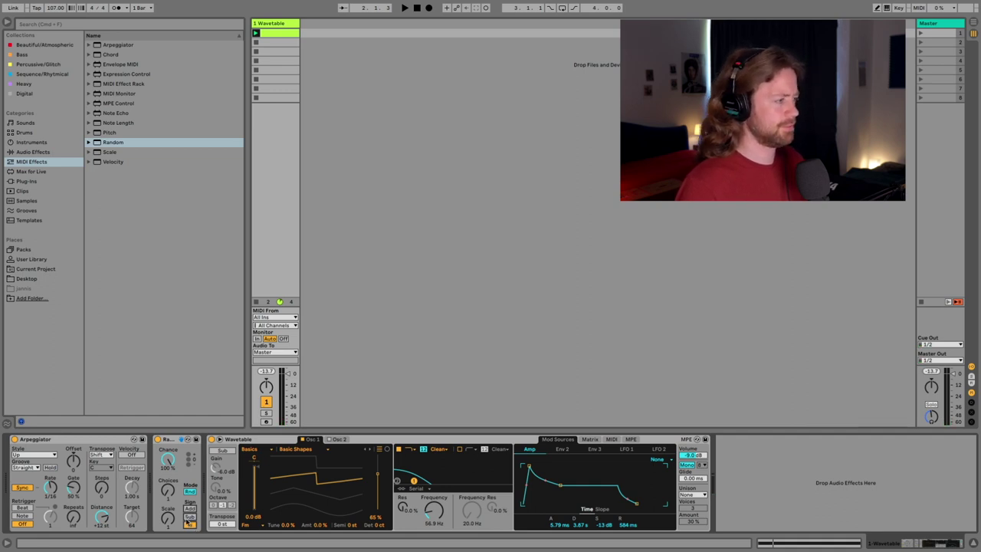
key("space")
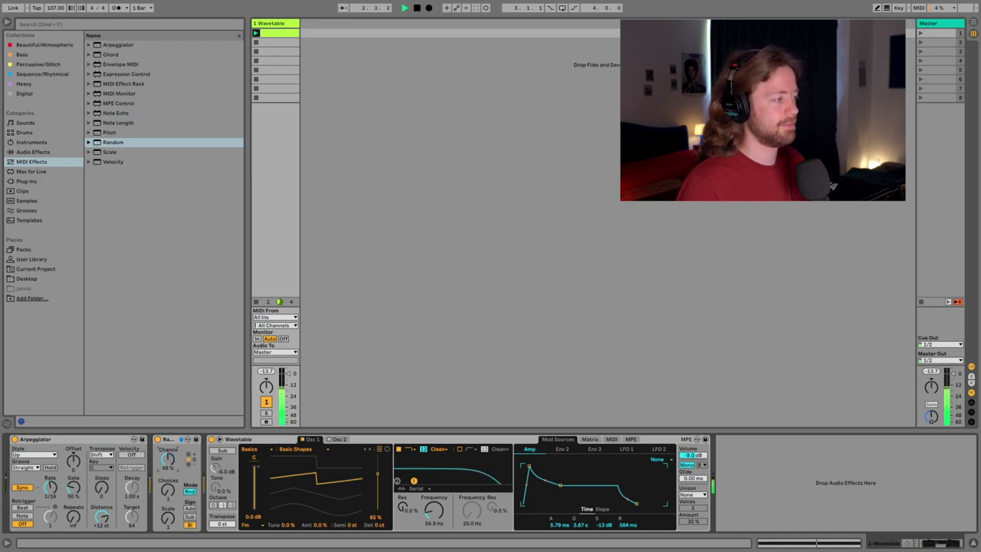
key("space")
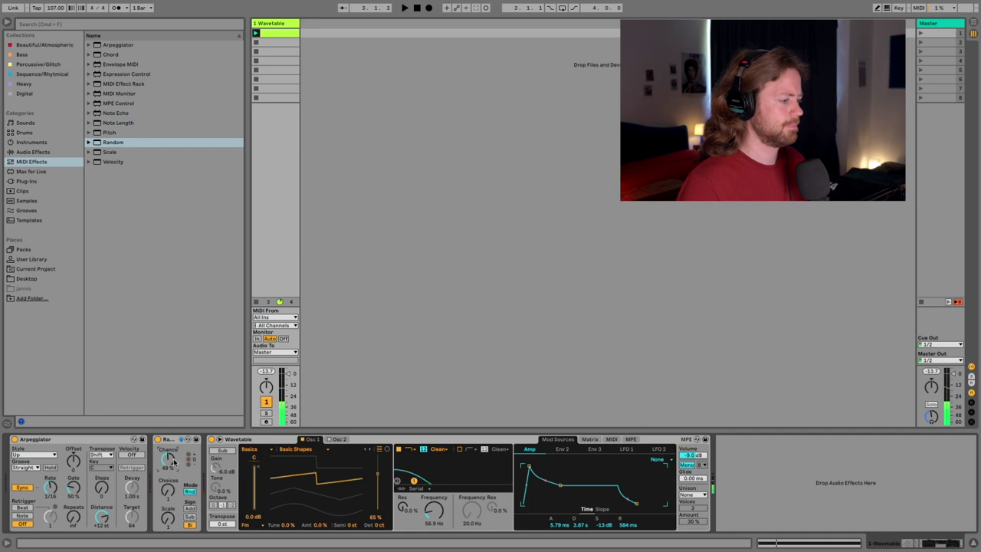
- Set Random's Chance to 100%, its sign mode to Add and Choices to 12
left_click_drag(172, 460, 173, 429)
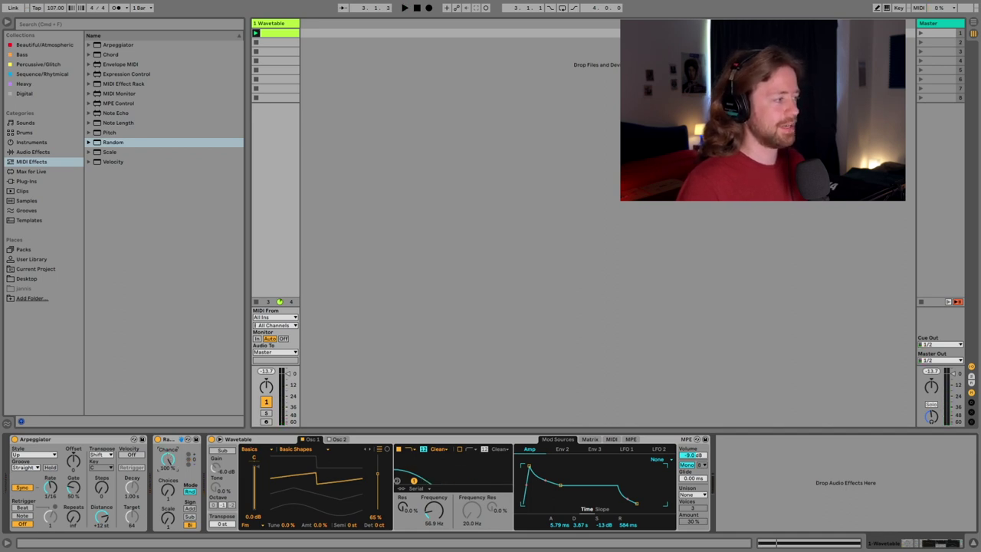
left_click(190, 508)
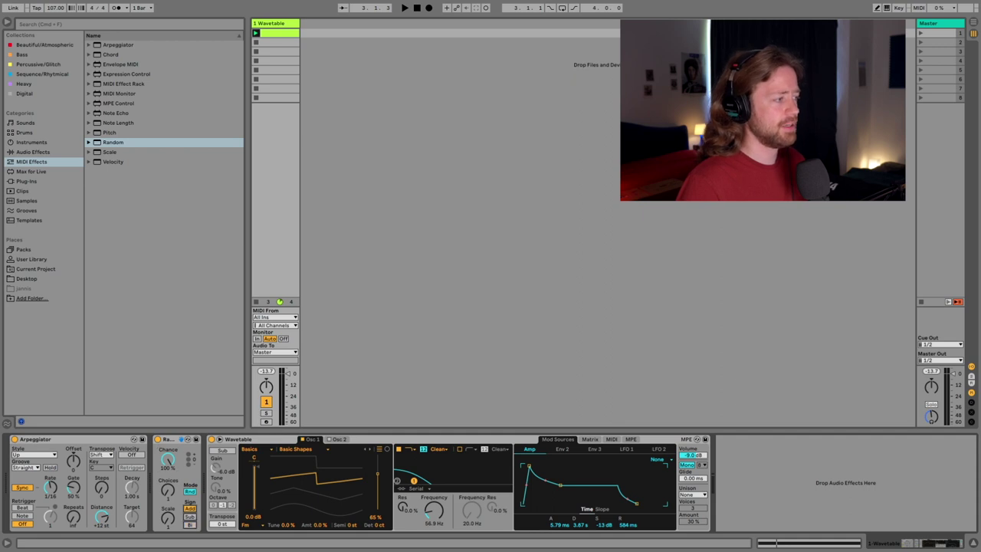
left_click_drag(167, 491, 167, 480)
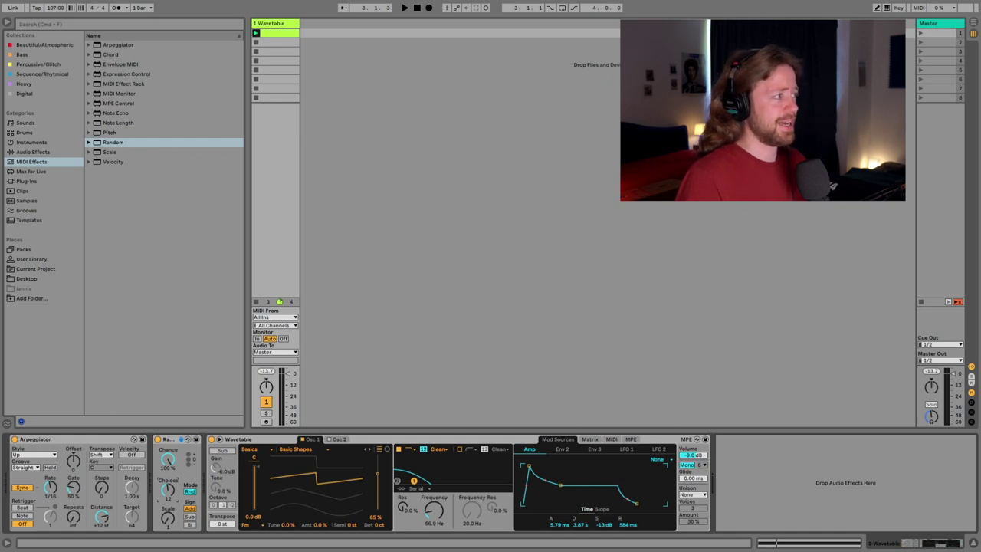
- Add the Dorian Mode preset of the Scale MIDI effect between Random and Wavetable
left_click(89, 151)
scroll(163, 228, "down", 2)
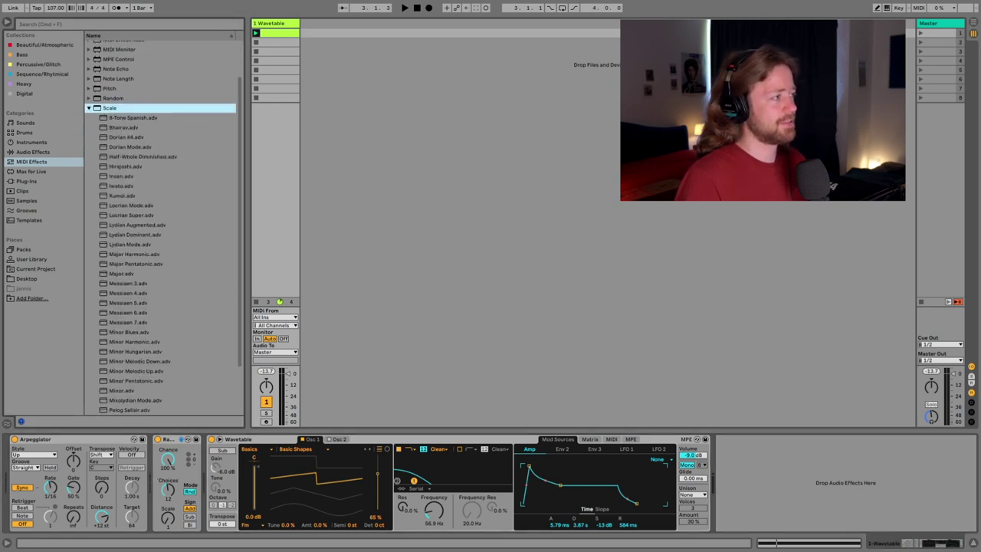
scroll(161, 230, "down", 3)
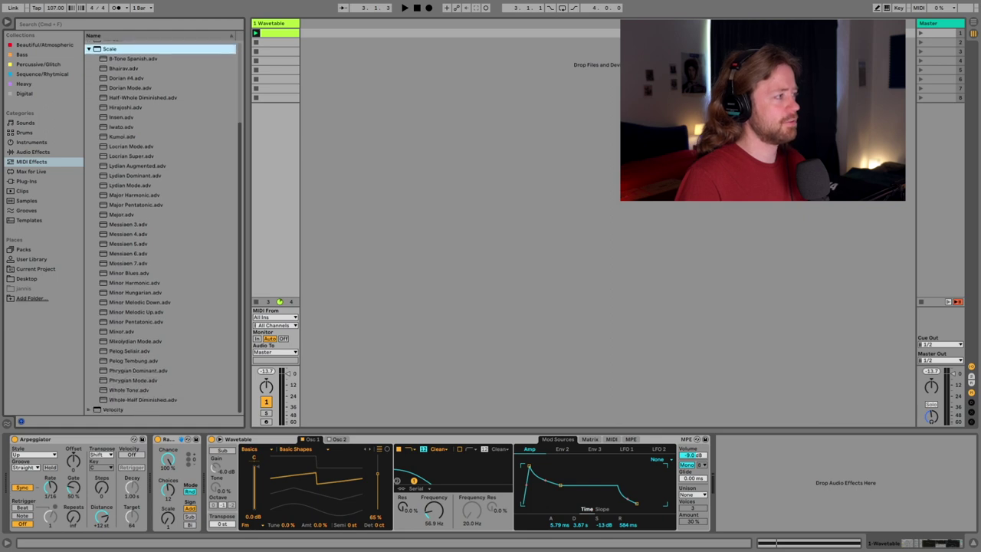
scroll(161, 230, "up", 1)
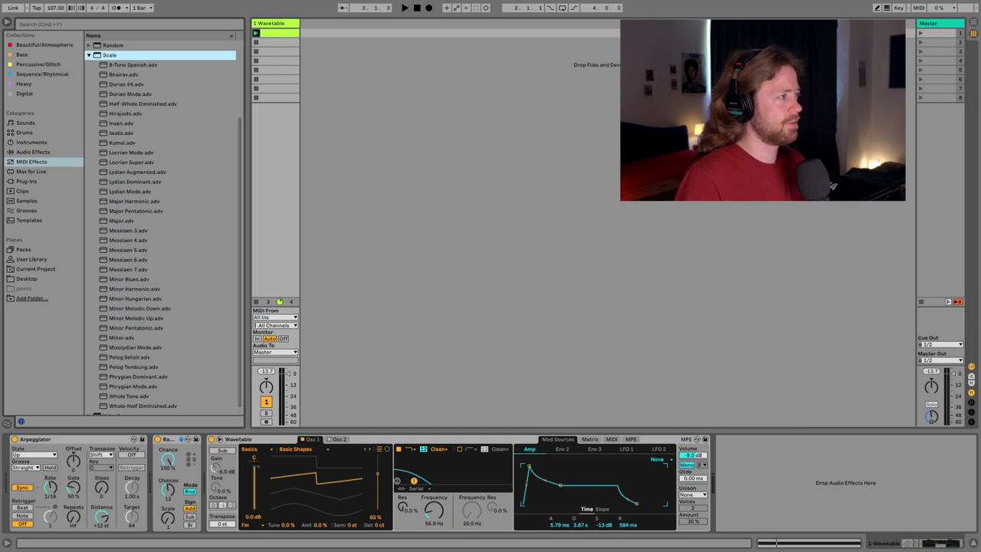
double_click(127, 93)
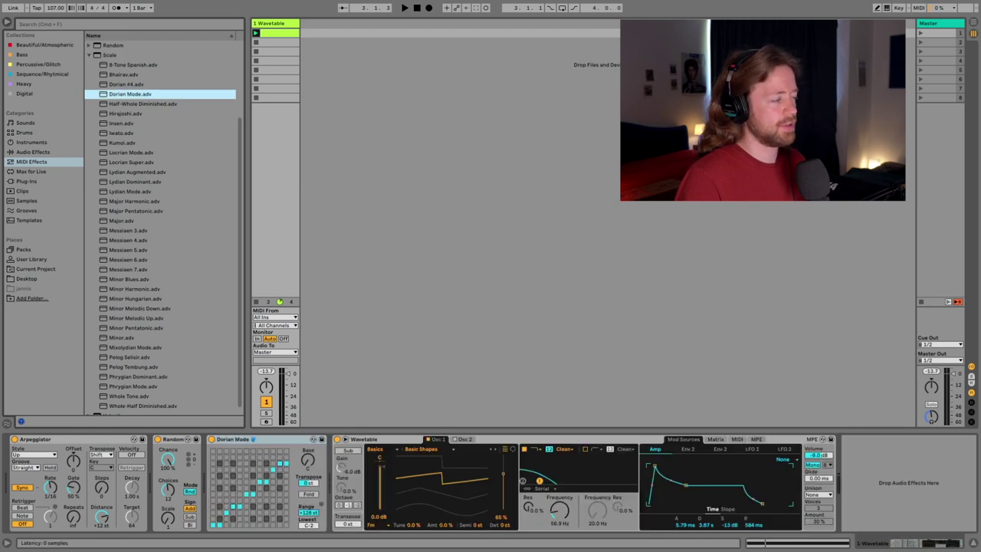
left_click(253, 439)
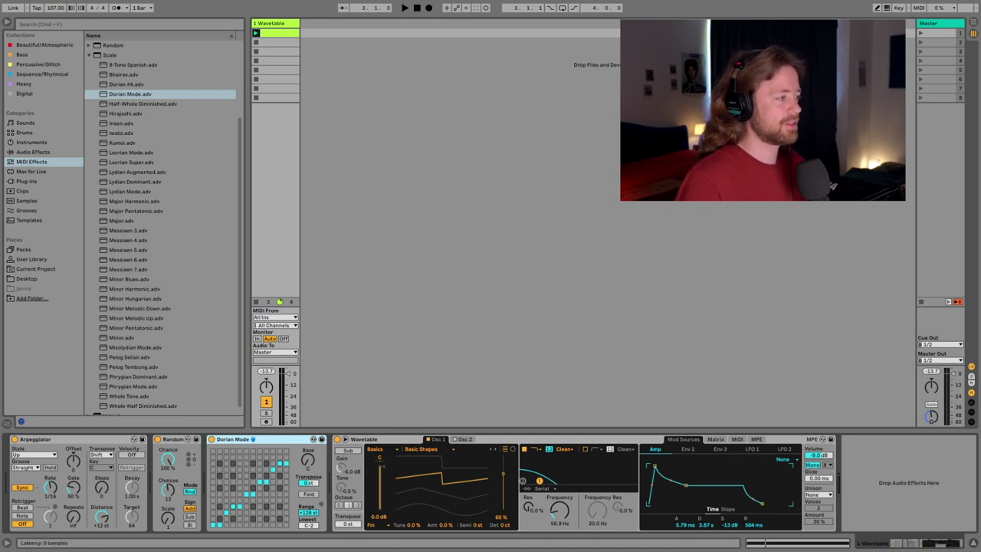
left_click(285, 439)
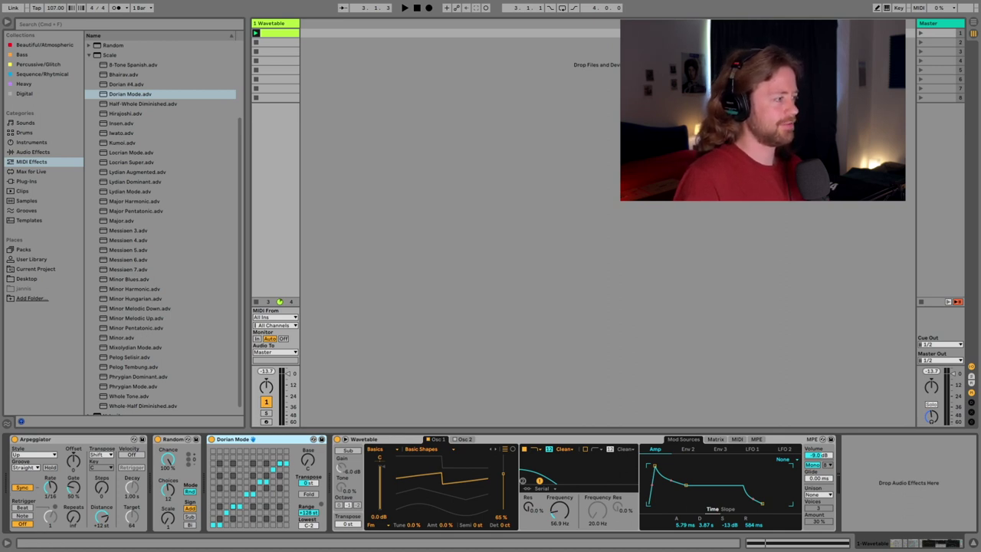
left_click(308, 459)
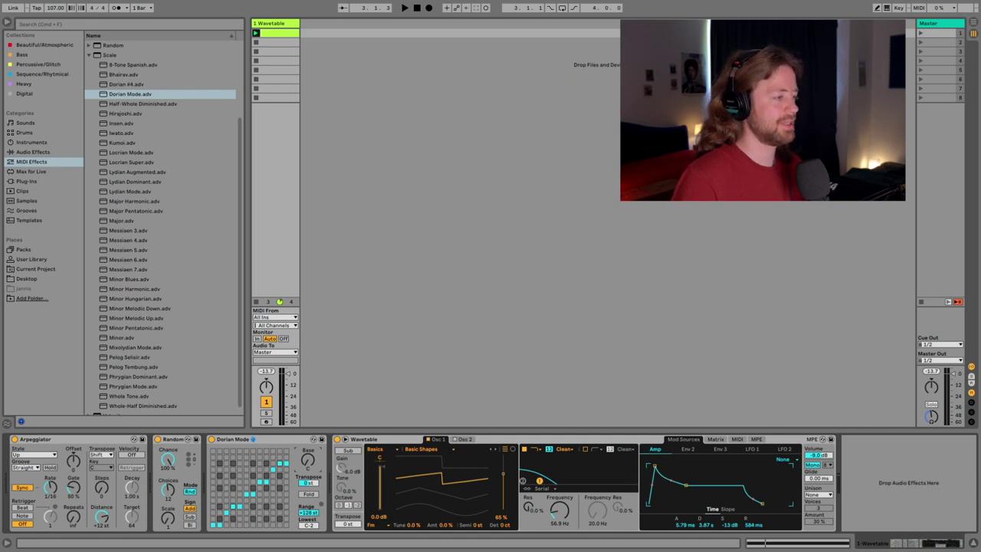
- Audition the chain through the Dorian Mode scale with Random's Choices at 24 and Scale at 2
left_click(261, 439)
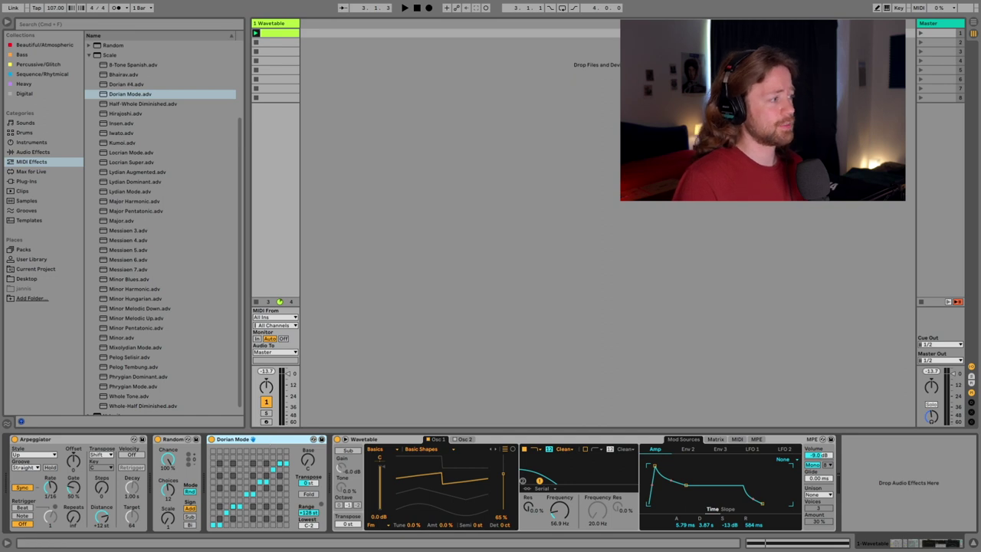
left_click(173, 439)
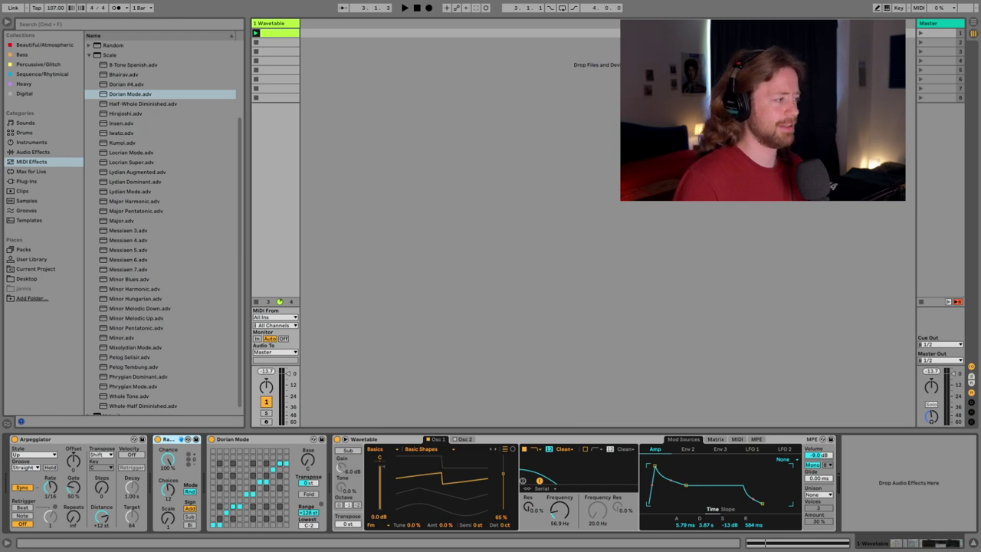
left_click(252, 440)
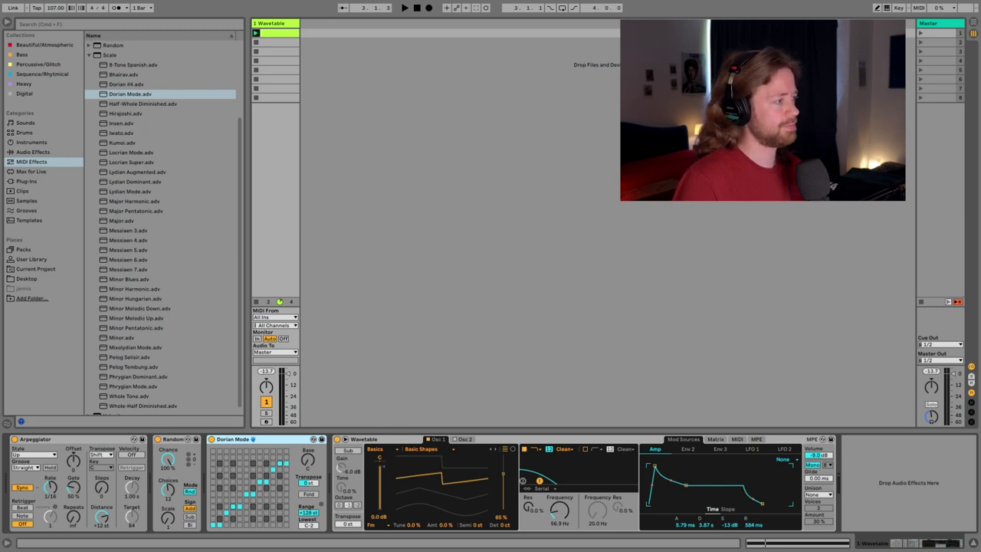
key("space")
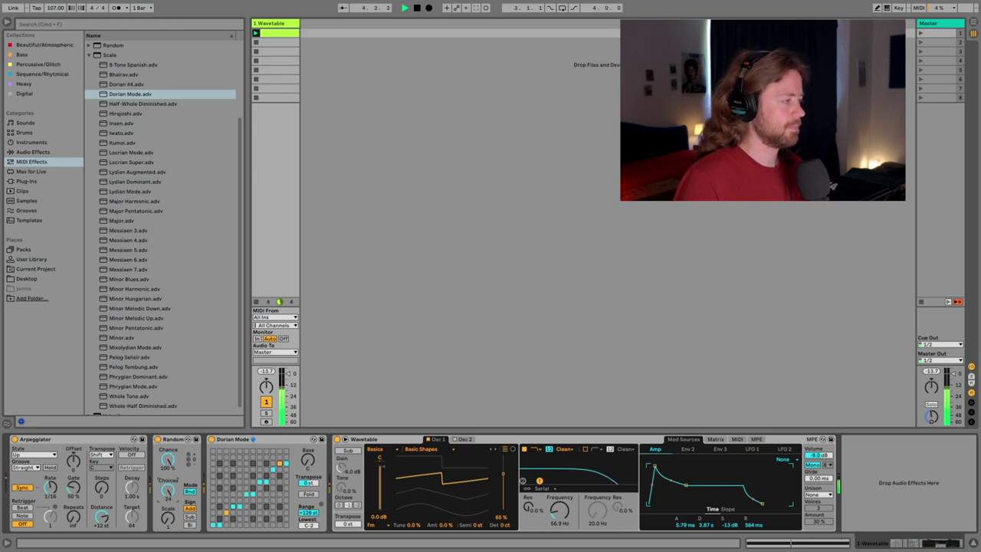
key("space")
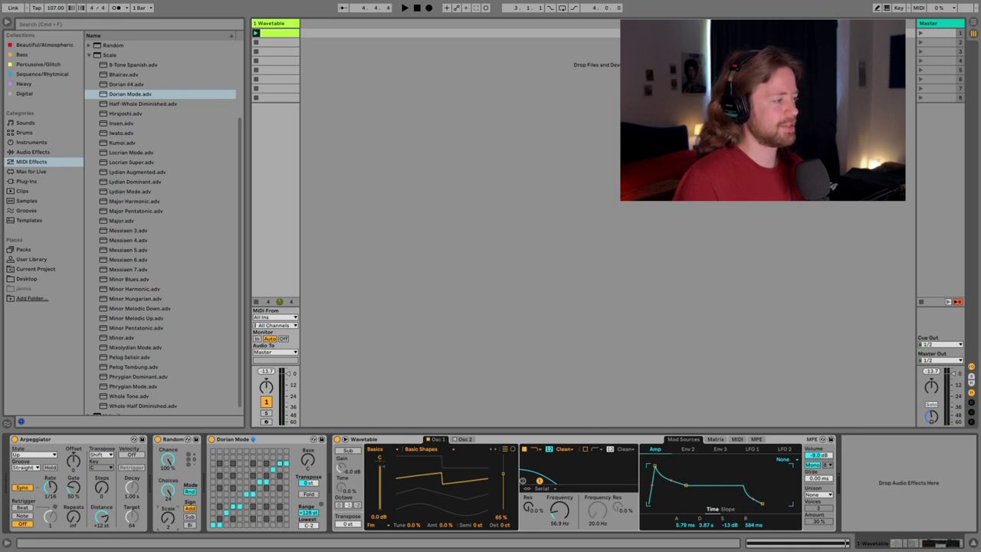
key("space")
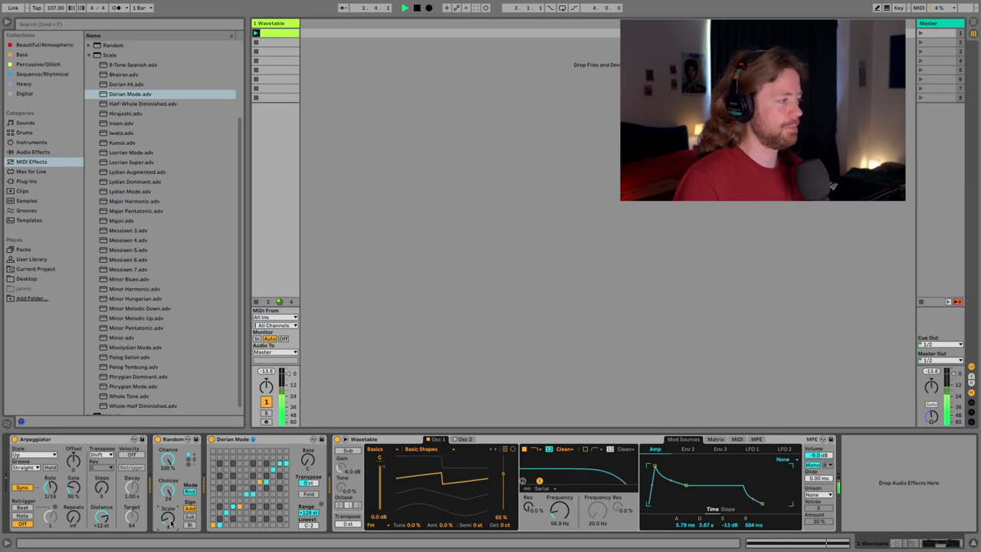
- Transpose the note in the Wavetable clip down one octave to C2
key("shift+Tab")
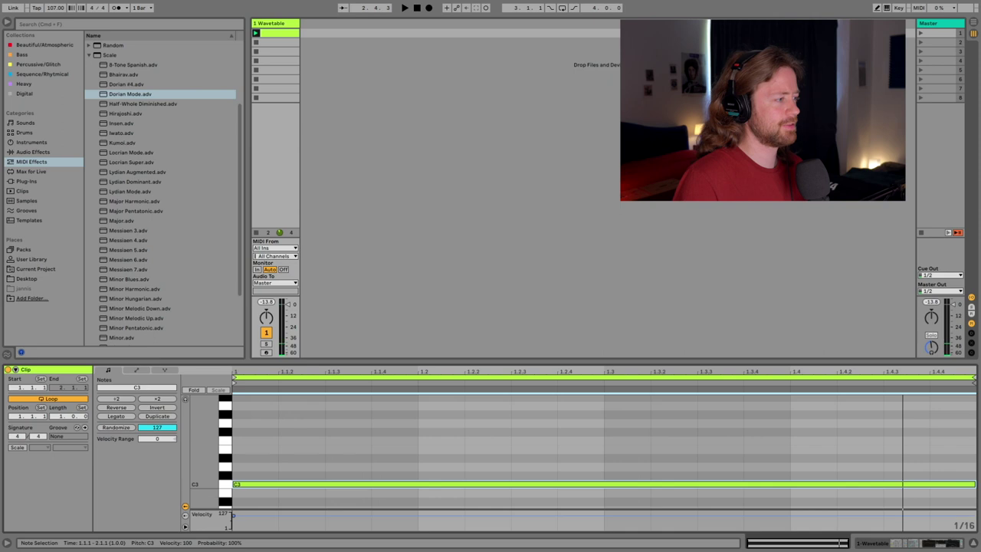
left_click(604, 458)
left_click(604, 484)
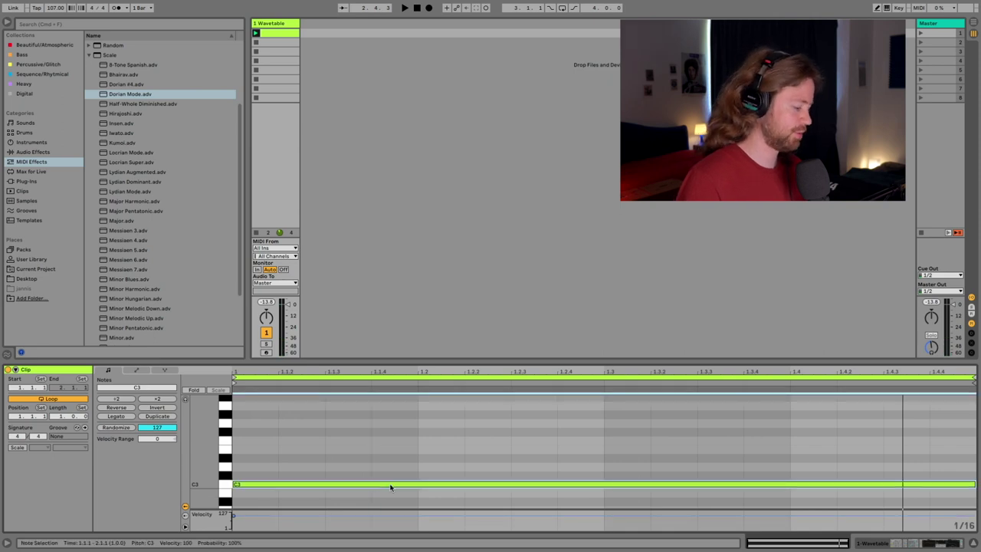
key("shift+Down")
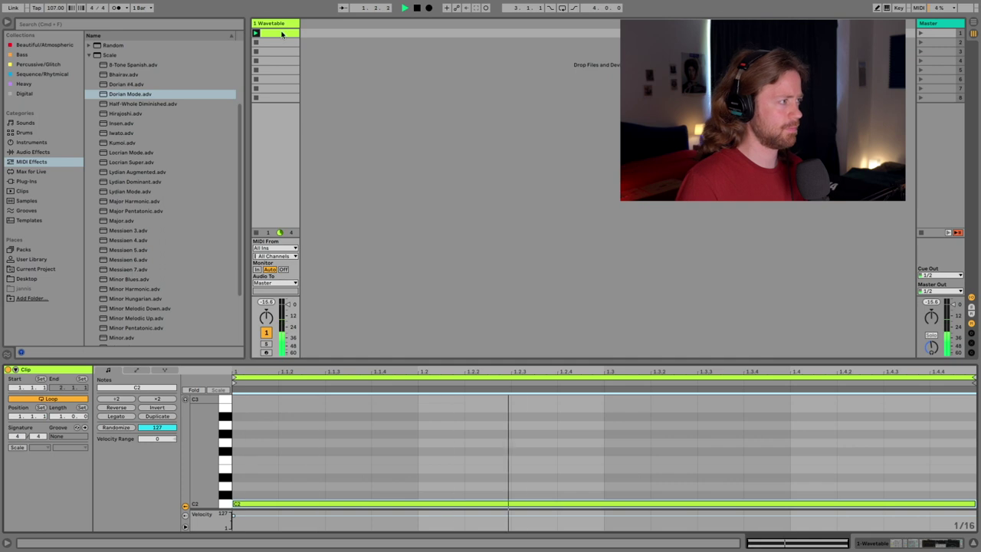
- Set the Arpeggiator's Gate to 9% and Steps to 1, and audition the pattern
key("shift+Tab")
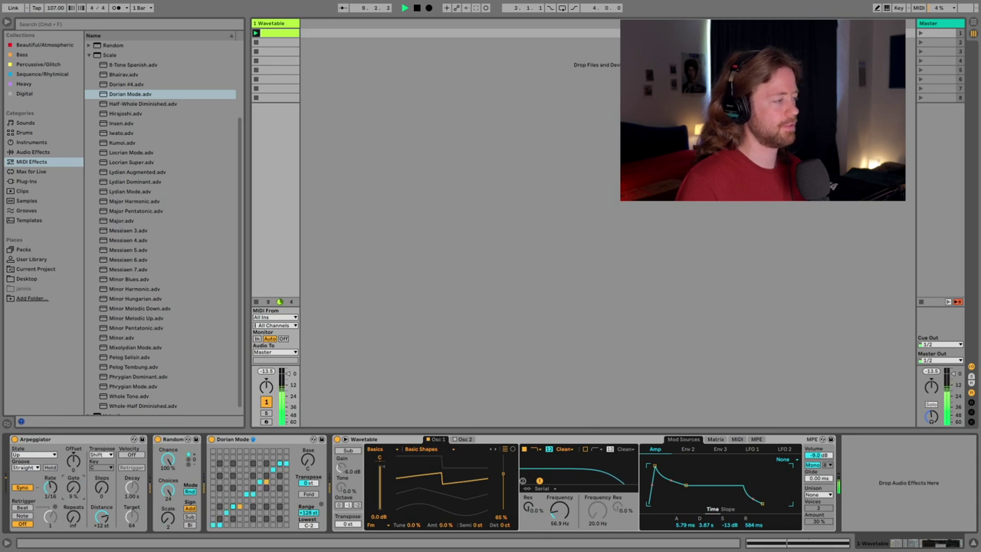
left_click(33, 439)
key("space")
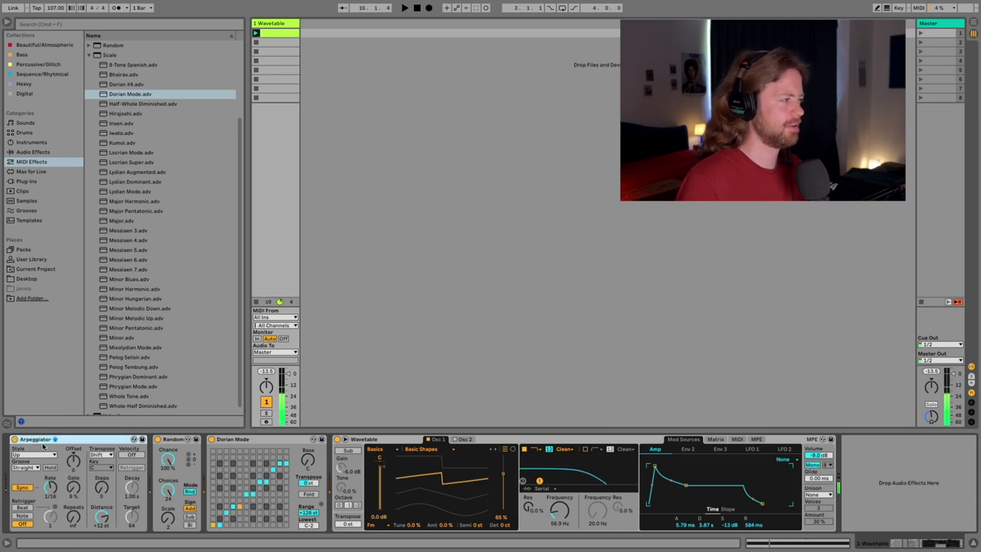
left_click_drag(108, 495, 108, 487)
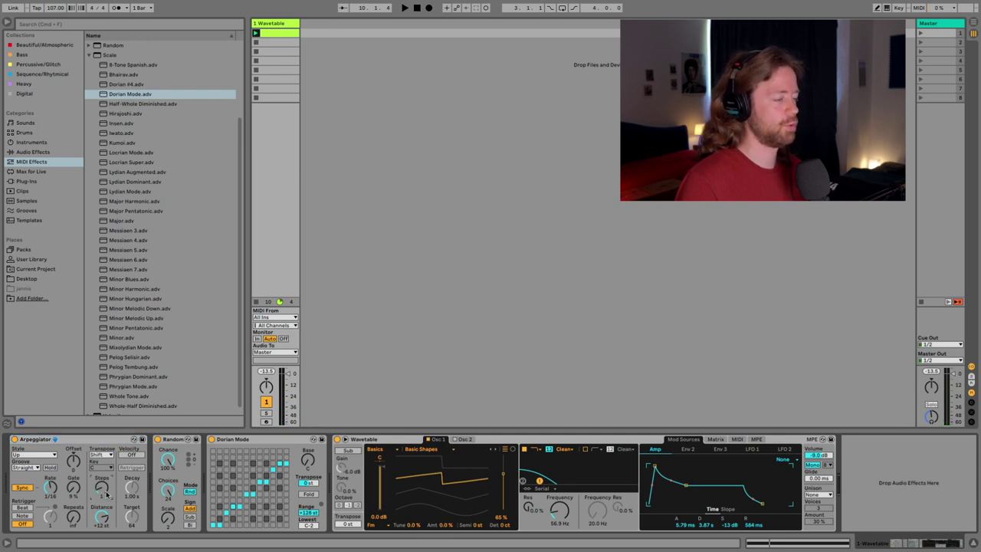
key("space")
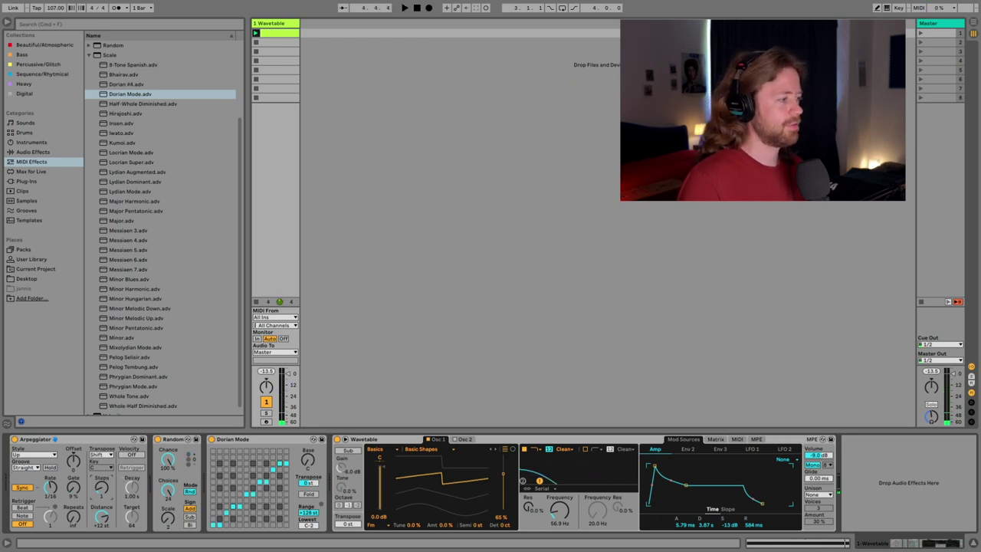
- Transpose the clip's note down another octave to C1 and play it
key("shift+Tab")
left_click(372, 449)
key("ctrl+a")
key("shift+Down")
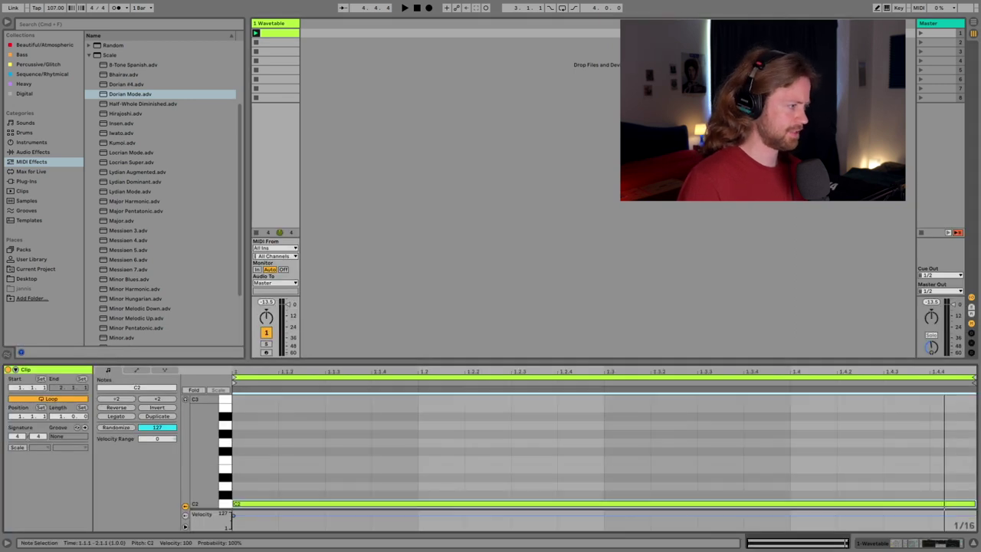
key("space")
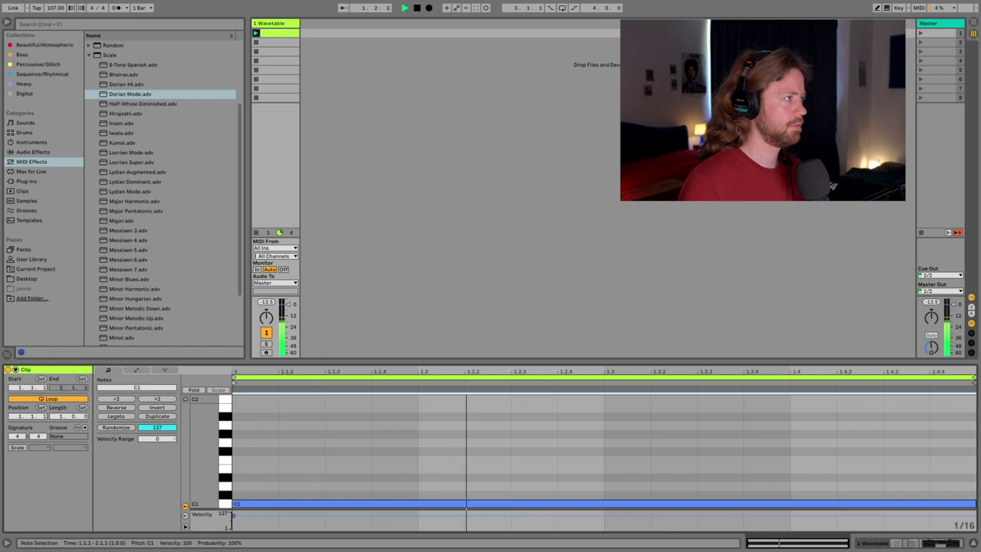
- Set Random's Choices to 12 and Scale to 1, and raise the clip's note one octave to C2
key("shift+Tab")
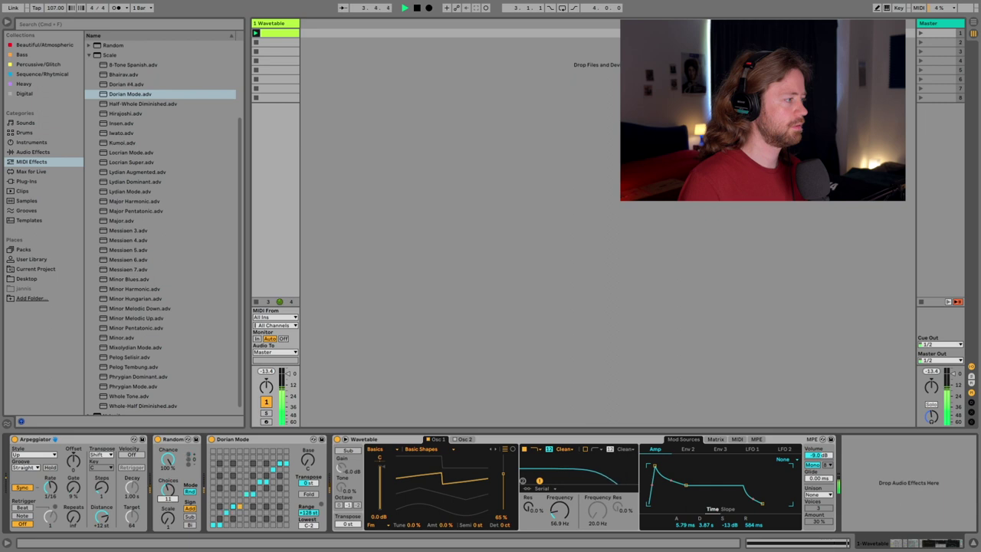
key("space")
key("shift+Tab")
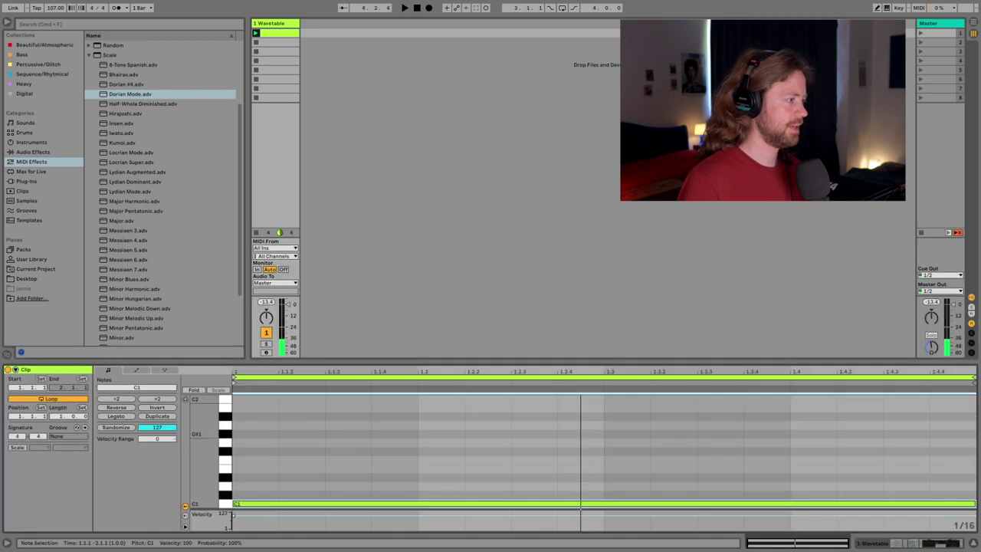
key("shift+Up")
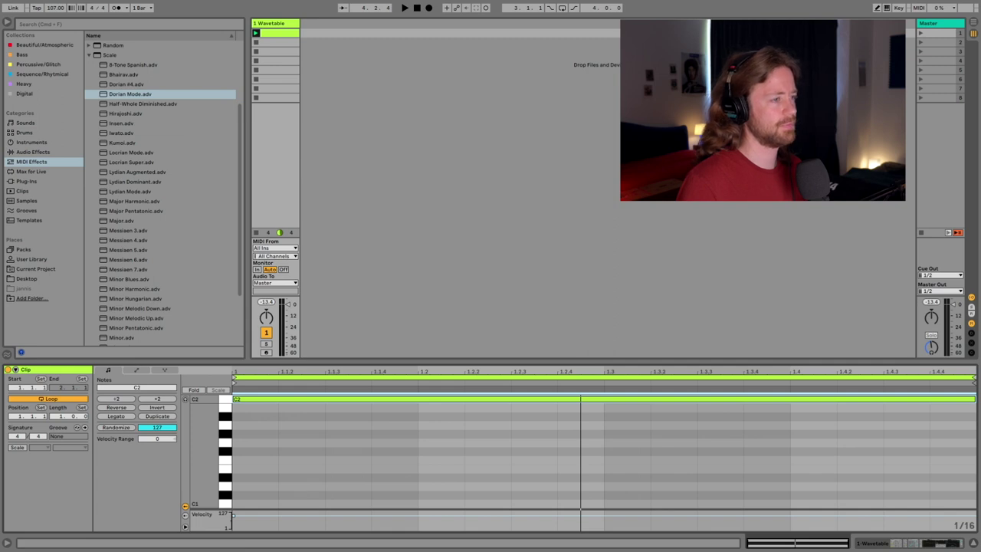
key("space")
key("shift+Tab")
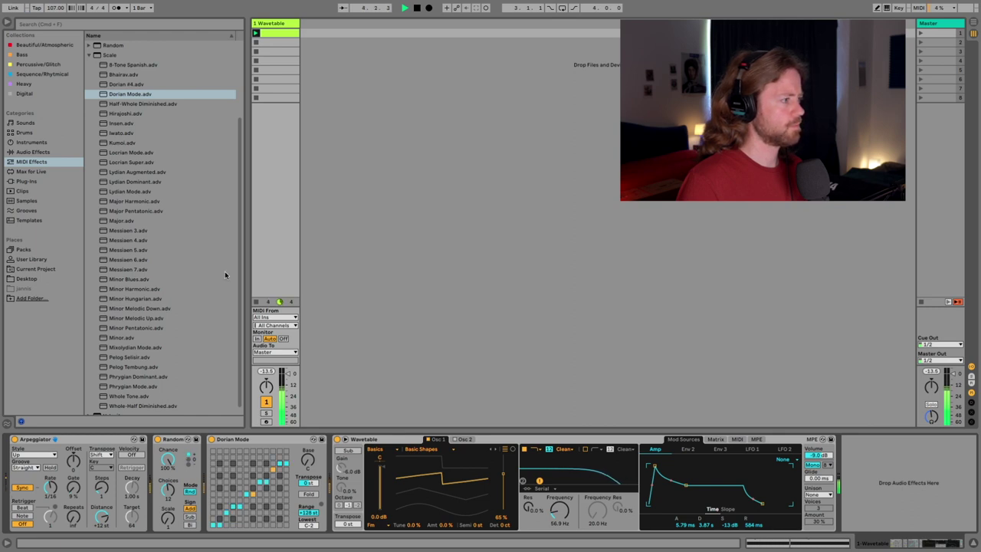
key("space")
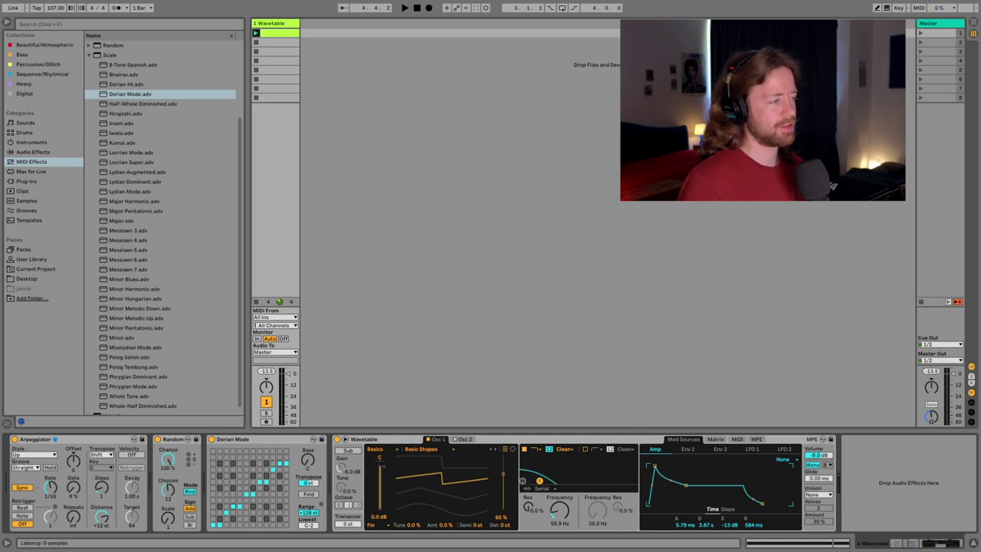
- Try a different Base note in the Dorian Mode device during playback, and return Base to C
key("space")
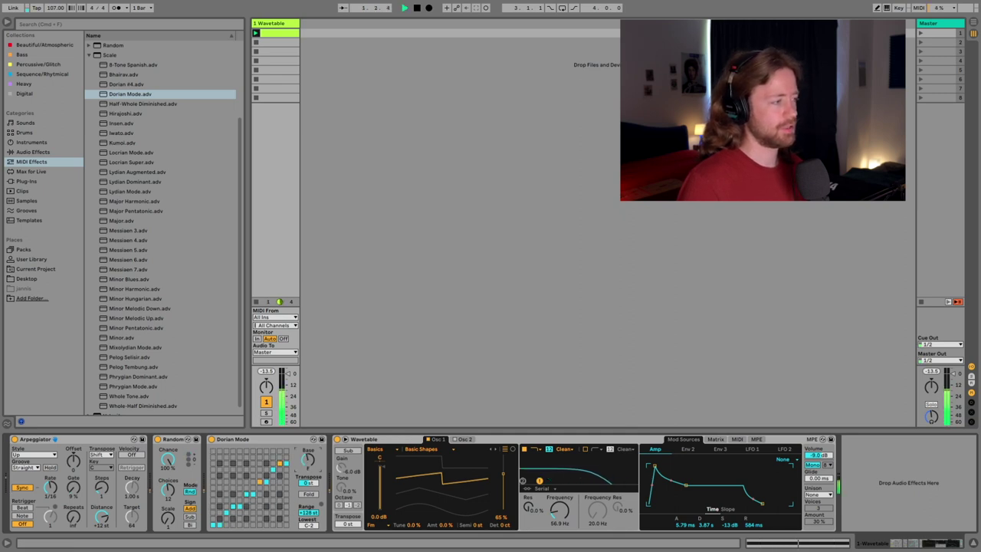
key("space")
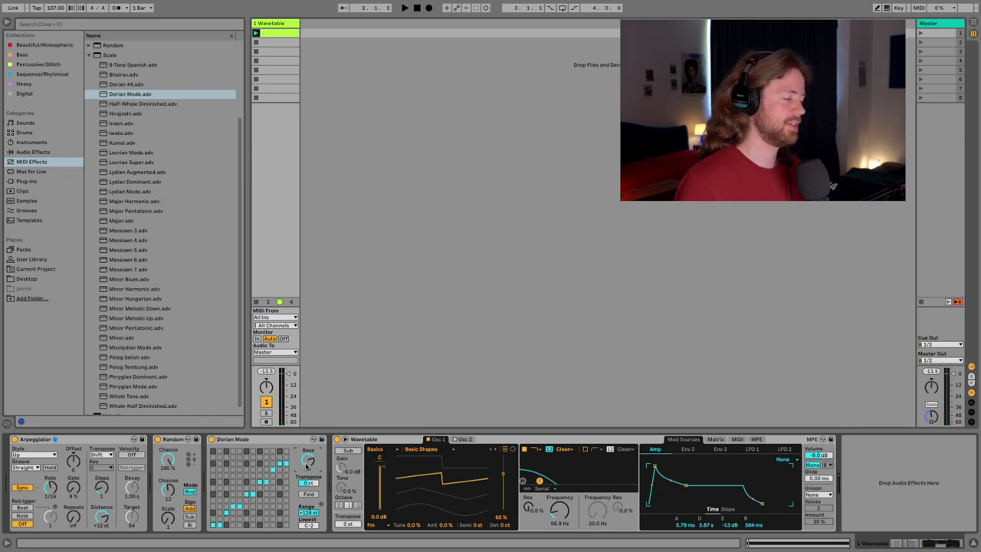
left_click_drag(307, 460, 308, 498)
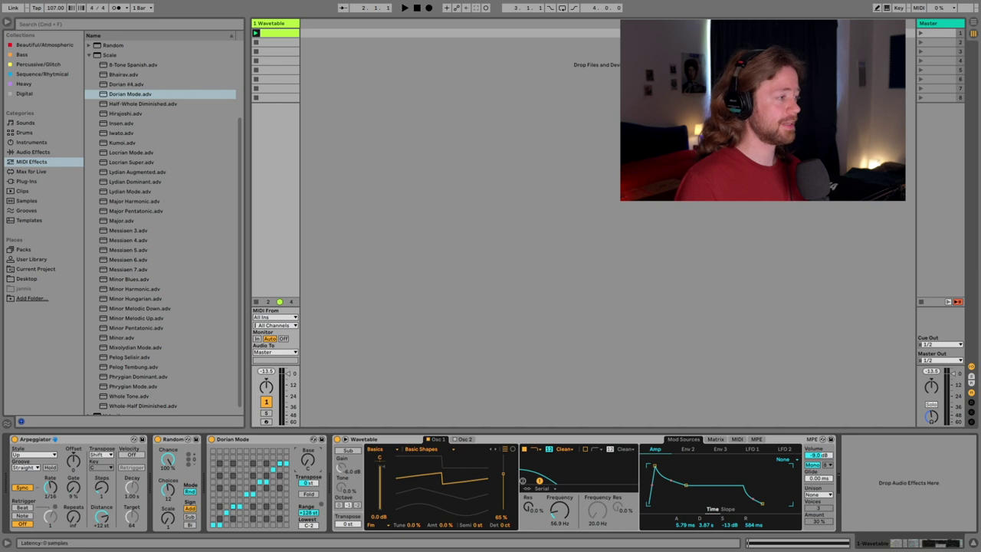
- Insert a new MIDI track and load the LFO modulator from the audio effects onto it
right_click(342, 65)
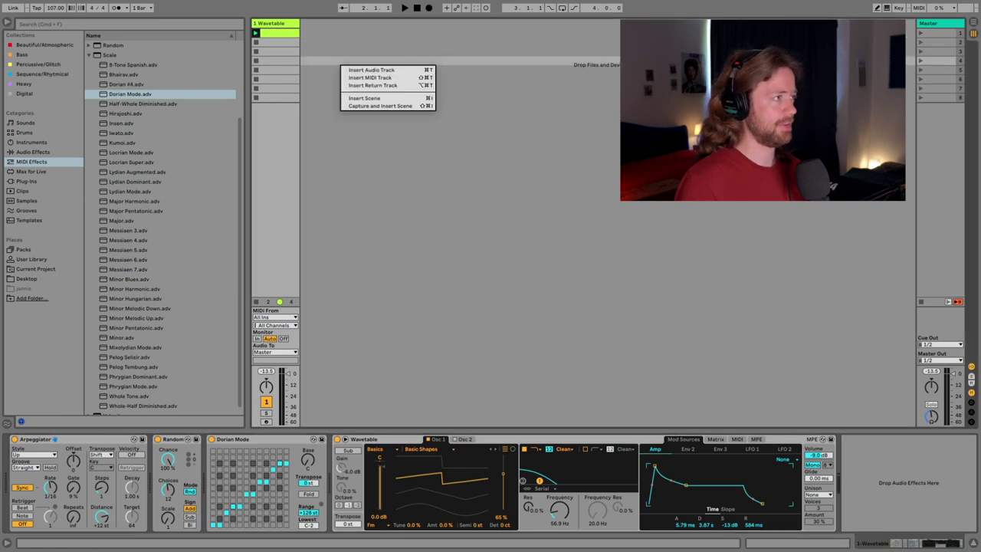
left_click(421, 80)
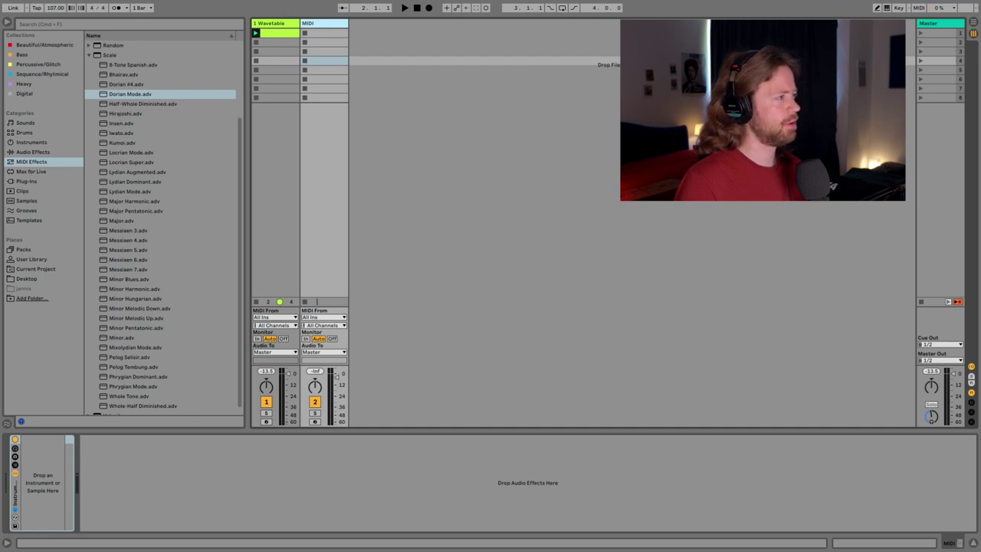
left_click(33, 152)
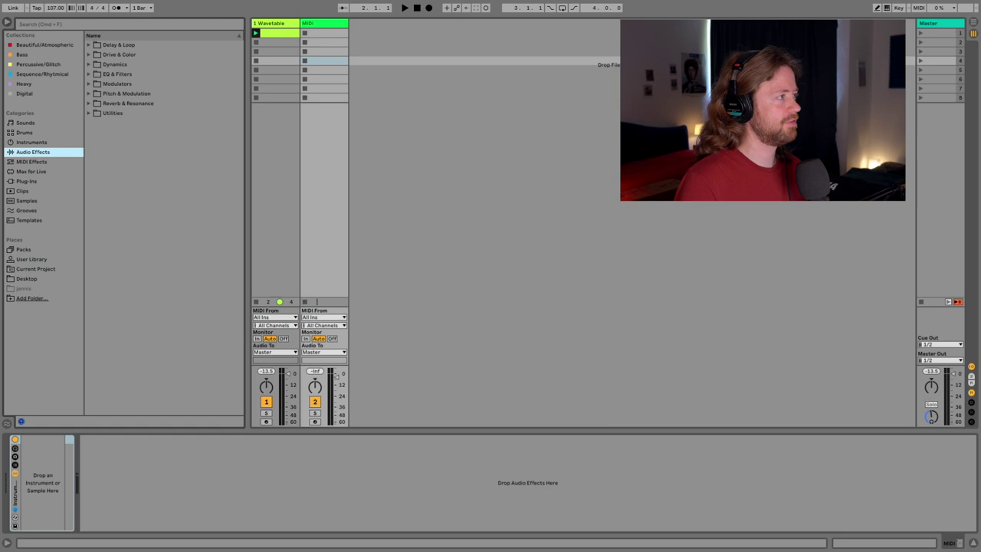
left_click(89, 83)
left_click(114, 103)
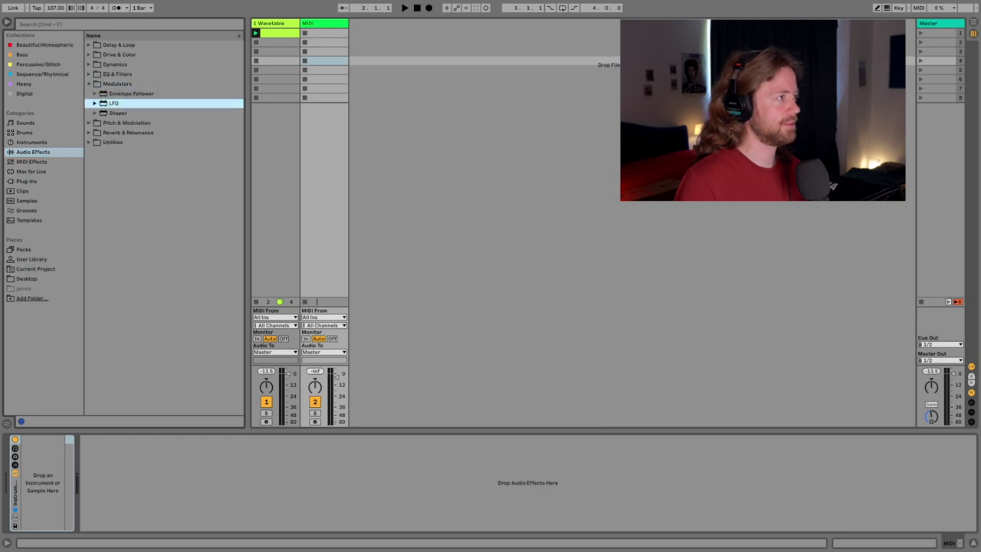
key("Return")
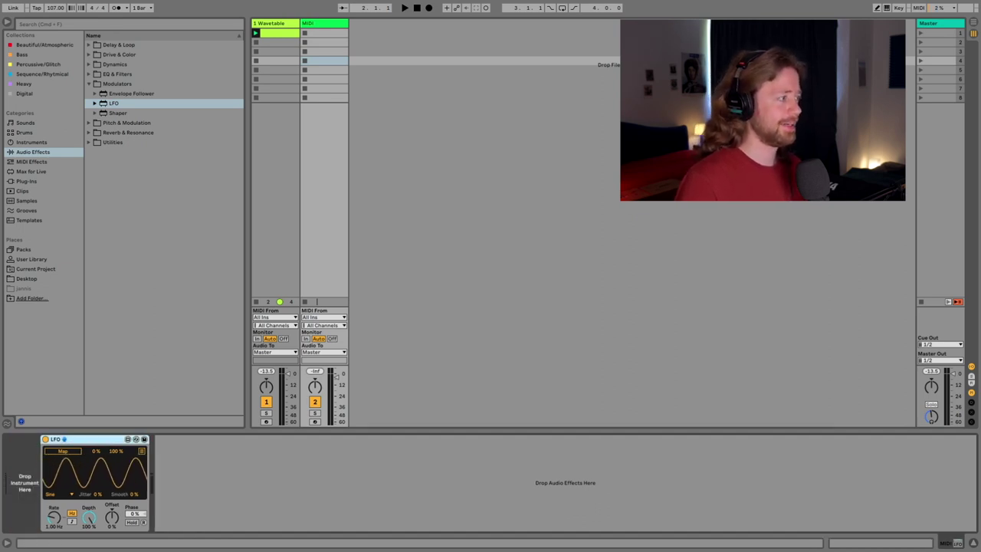
- Set the LFO's waveform to Random and its rate to tempo-synced at 2
left_click(62, 451)
left_click(58, 493)
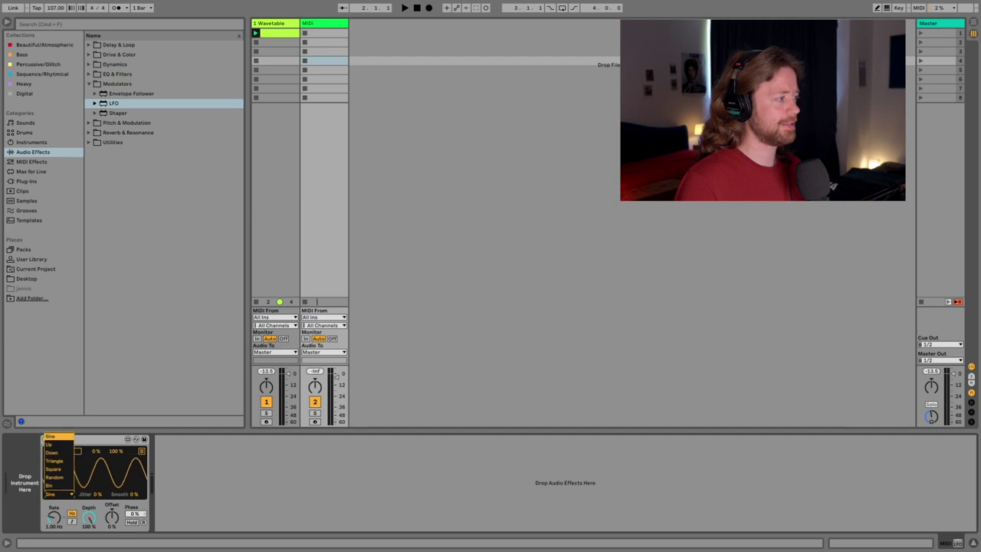
left_click(58, 477)
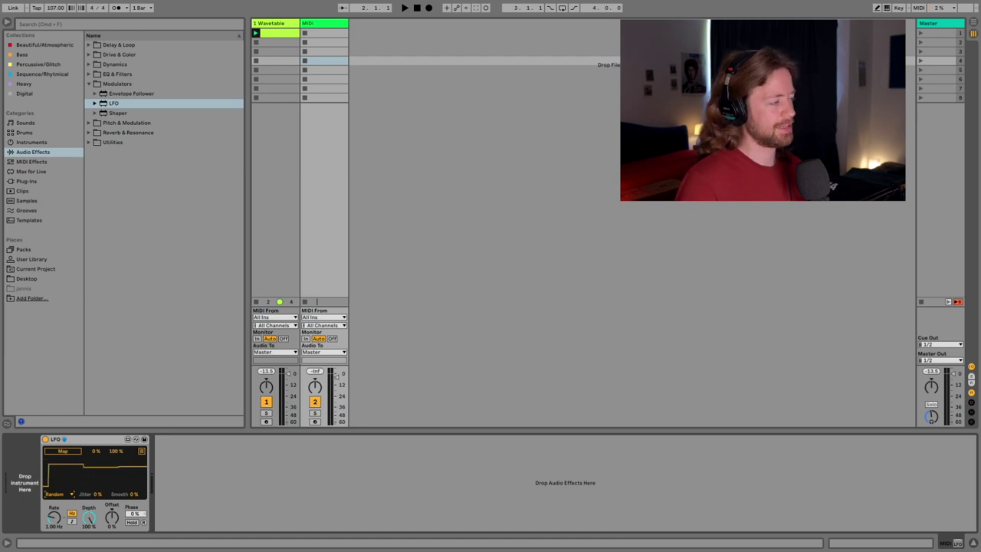
left_click(72, 521)
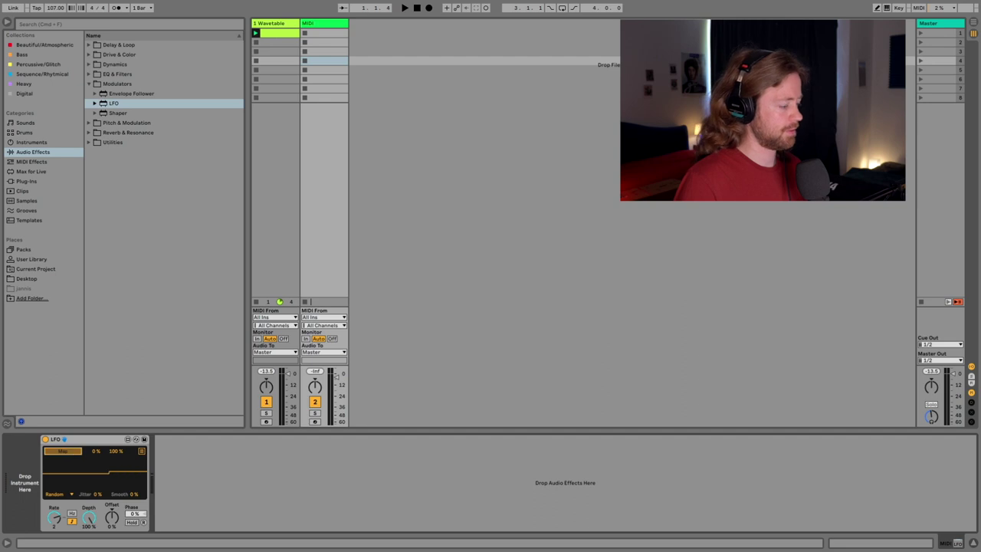
- Map the LFO to the Base control of the Dorian Mode device on the Wavetable track and audition the modulation
left_click(275, 61)
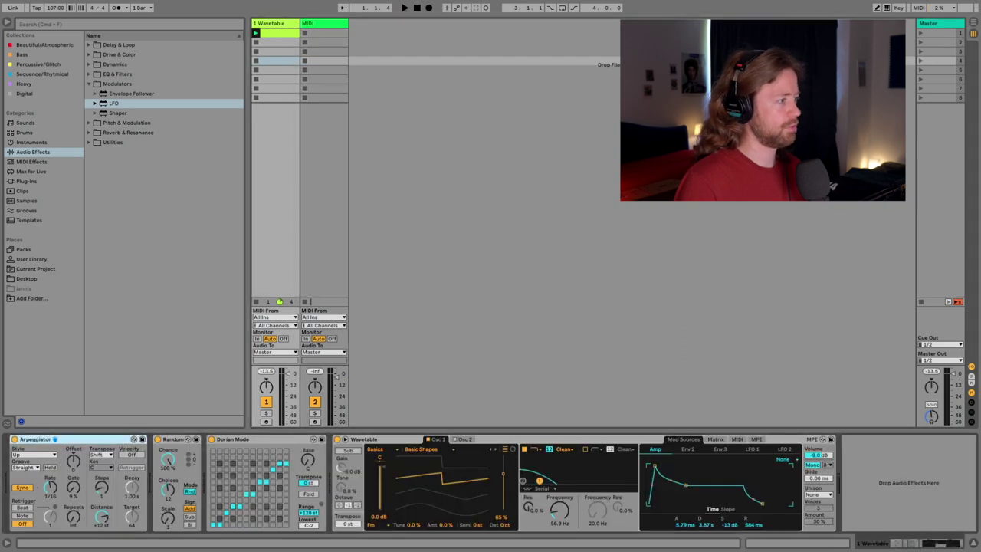
left_click(307, 459)
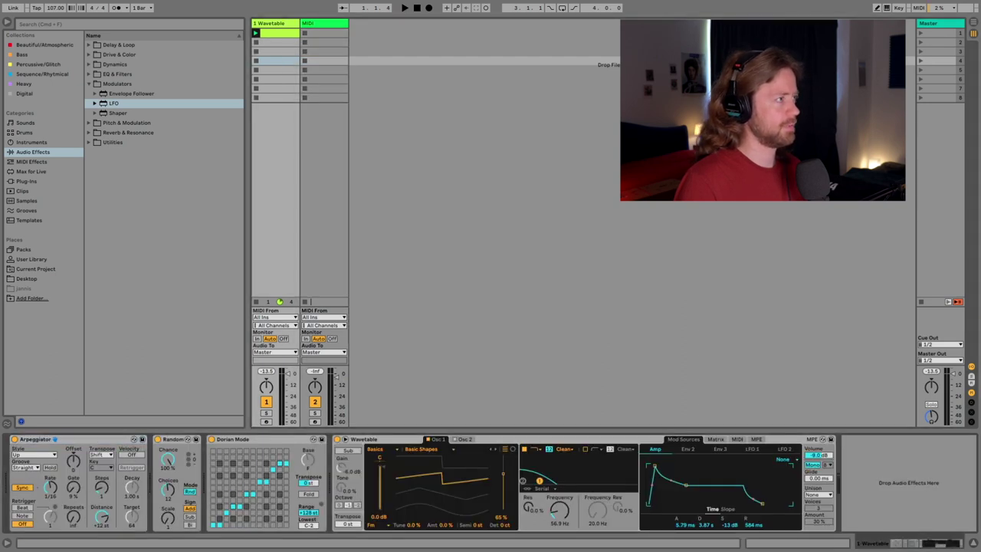
key("space")
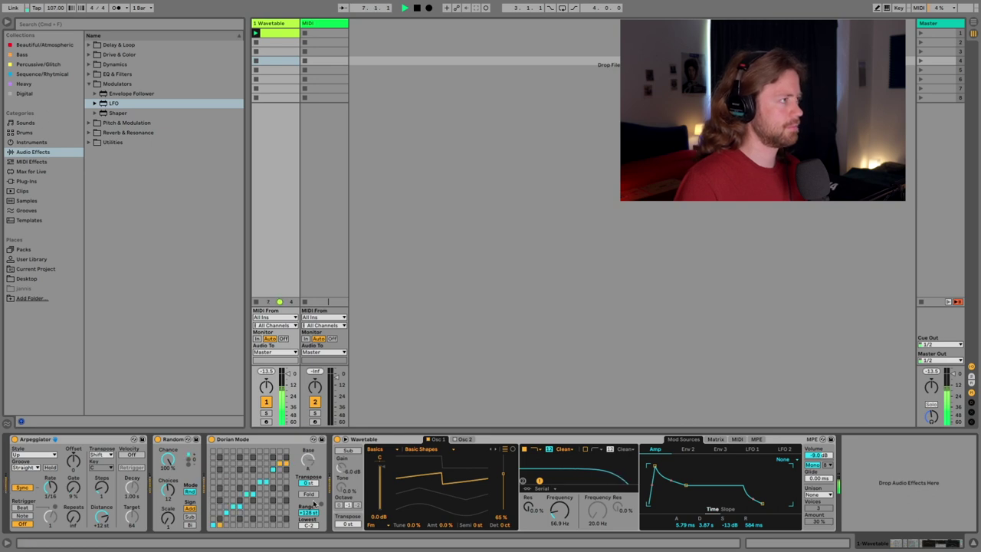
key("space")
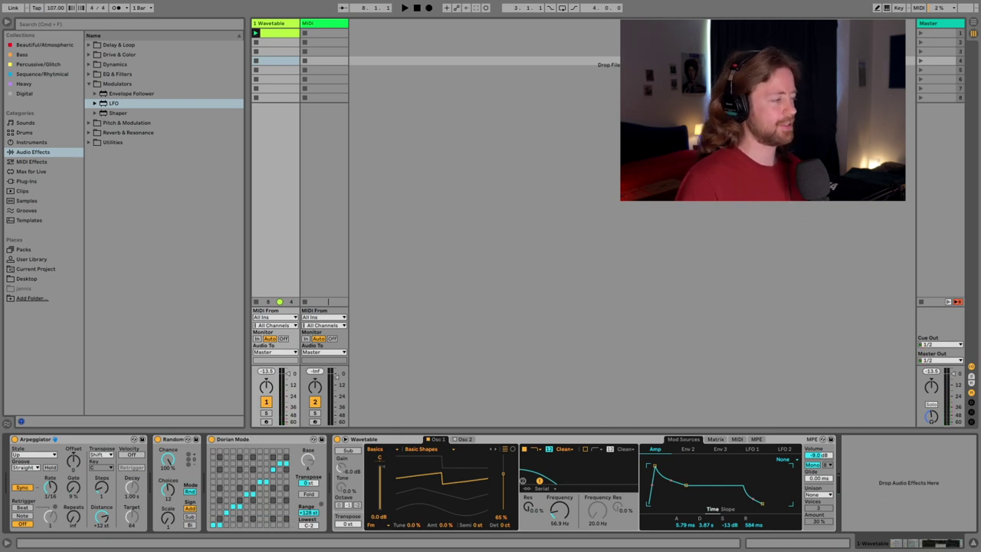
- Duplicate the Wavetable track with its clip and devices
left_click(283, 439)
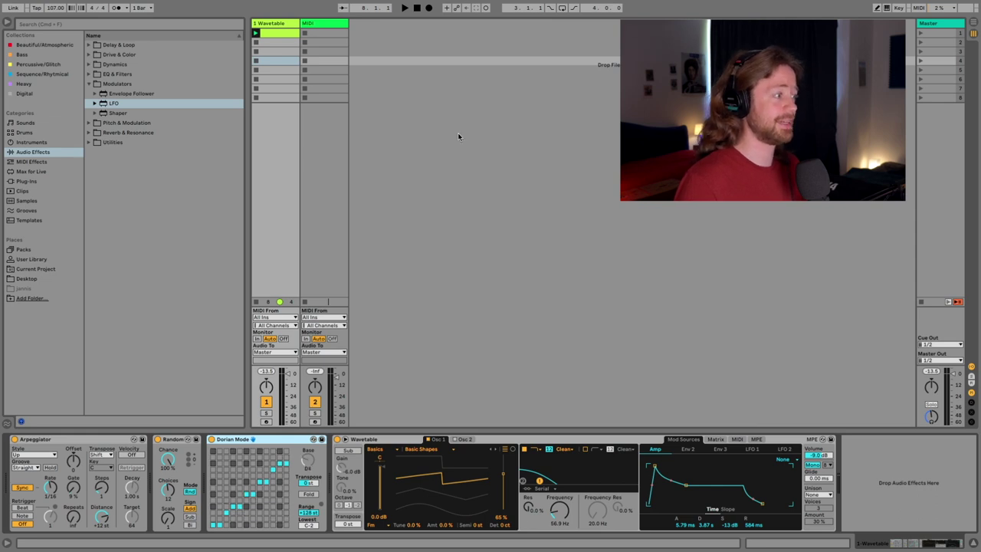
left_click(336, 376)
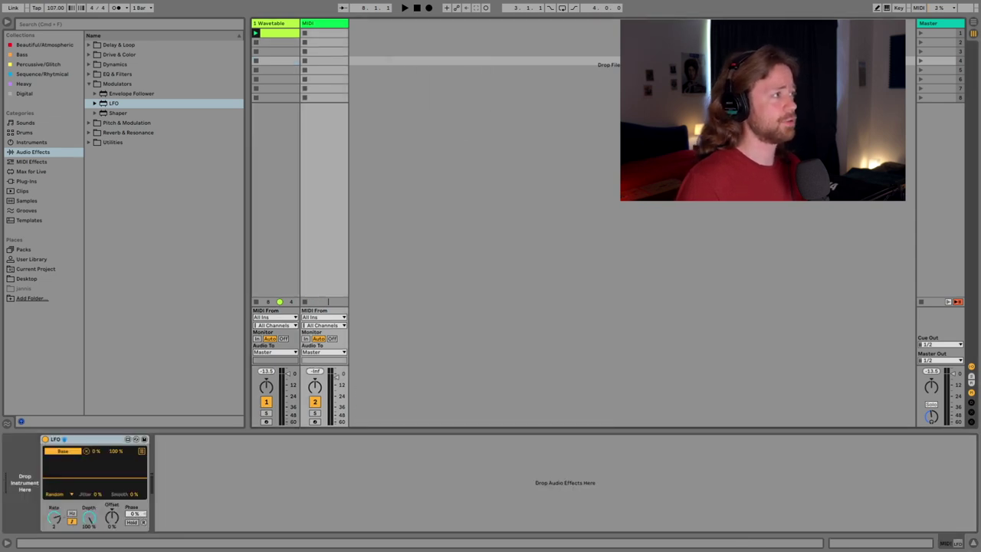
left_click(269, 23)
key("super+d")
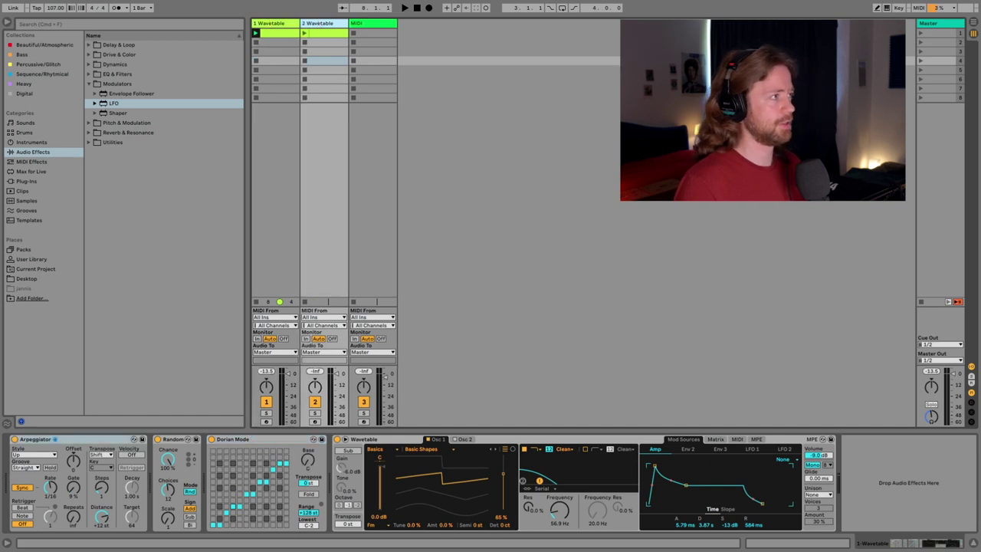
- Rename the original Wavetable track to Dorian Scale and its duplicate to Dorian Bass
left_click(282, 24)
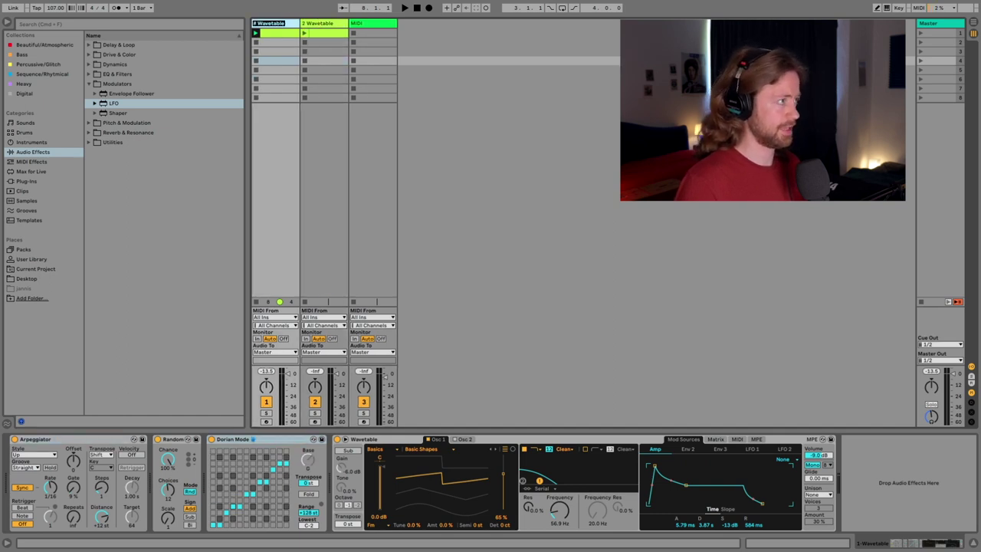
type("Dorian Scale")
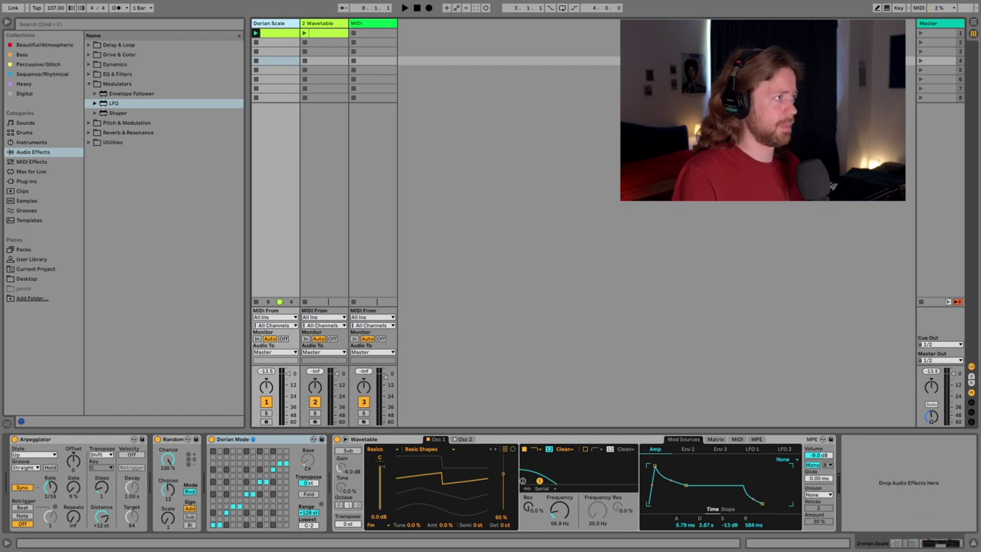
left_click(329, 25)
key("super+r")
type("Dorian Bass")
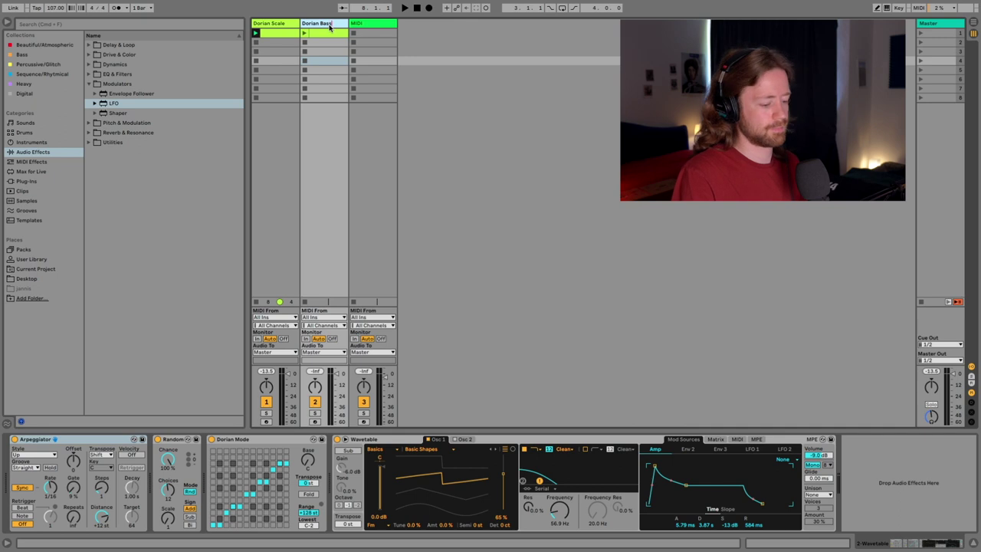
- Colour the Dorian Bass track blue and assign the track colour to its clips
right_click(329, 26)
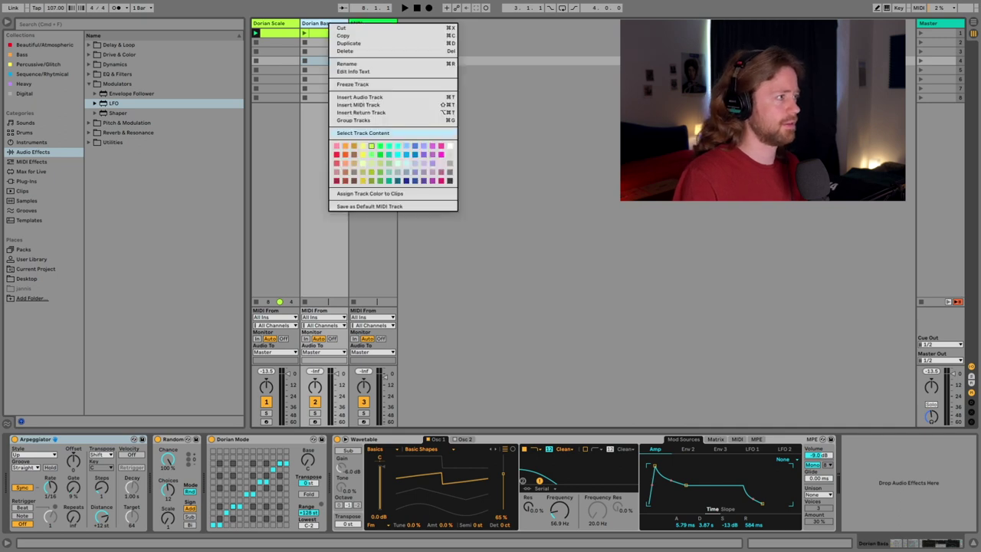
left_click(414, 146)
right_click(330, 26)
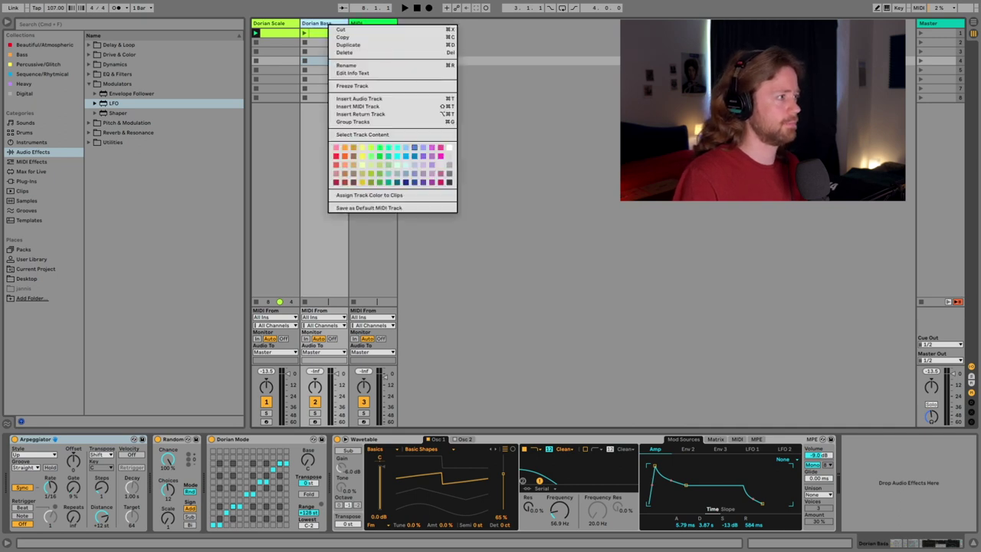
left_click(370, 195)
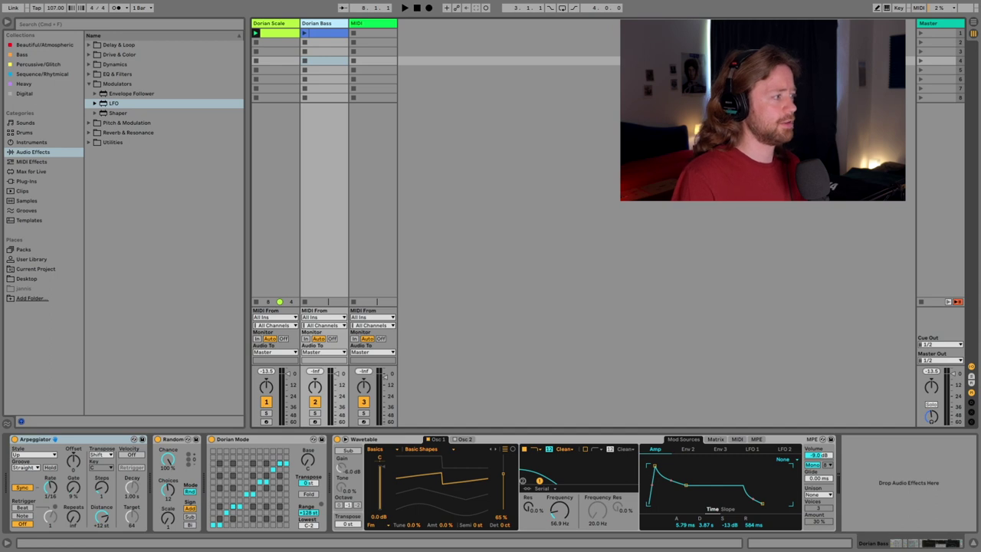
- Delete the Arpeggiator and Random devices from the Dorian Bass track
left_click(92, 440)
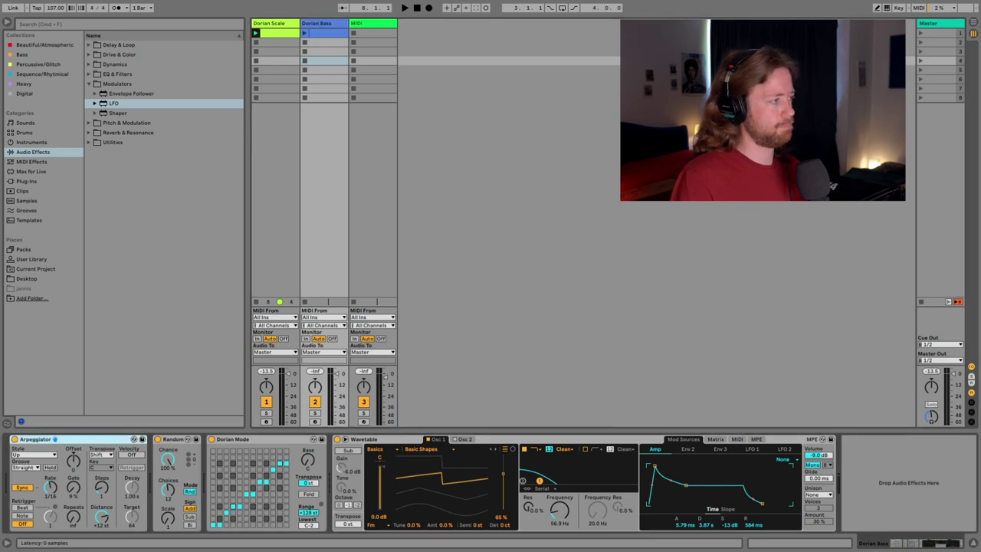
key("Delete")
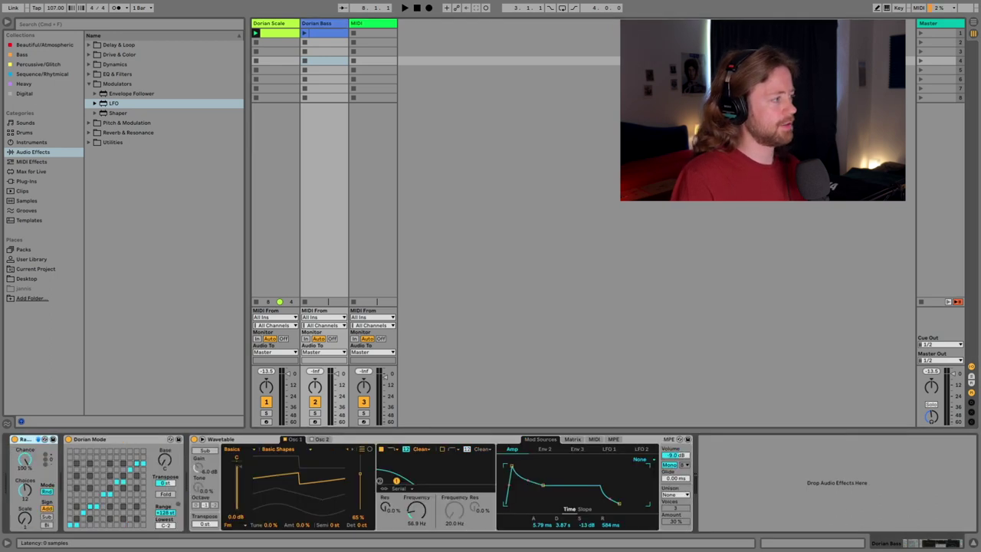
key("Delete")
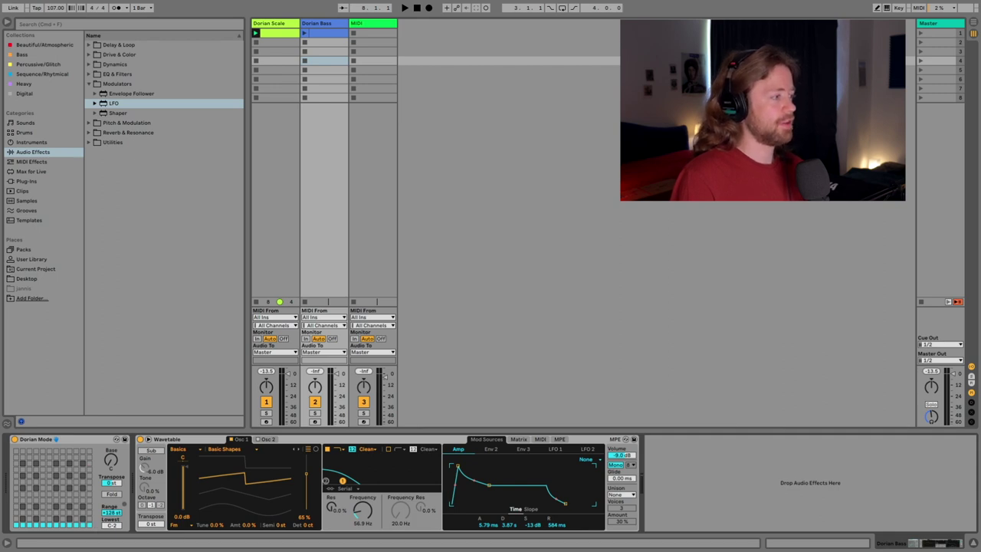
- Replace the Dorian Bass clip with a new one-bar MIDI clip holding a single B2 note across the whole bar
left_click(322, 34)
key("Delete")
double_click(322, 33)
scroll(255, 496, "down", 2)
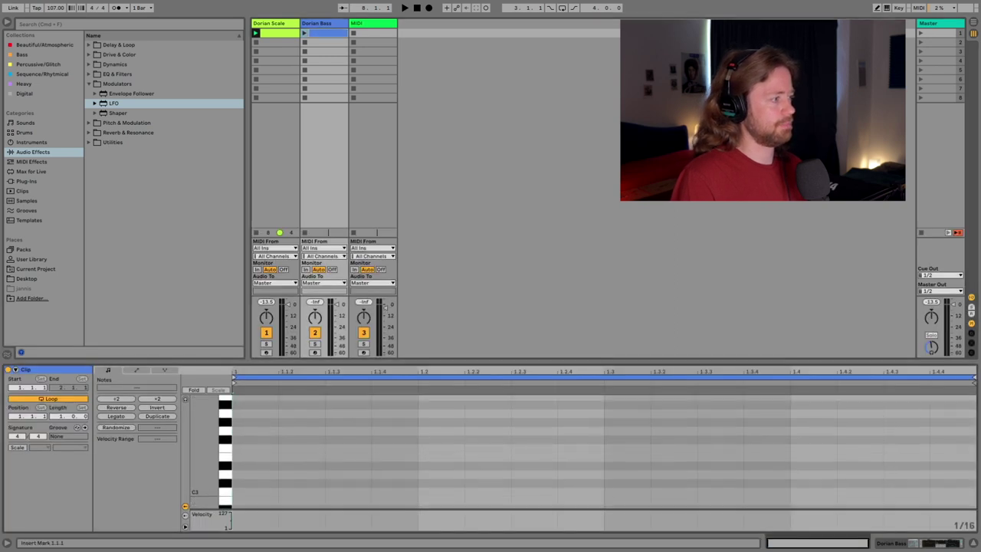
double_click(255, 497)
key("shift+Right")
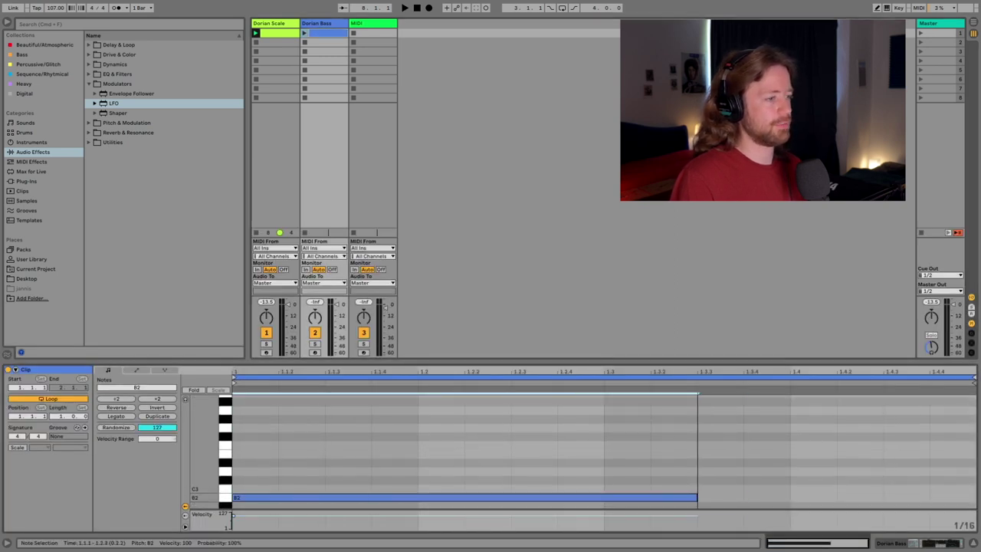
key("Escape")
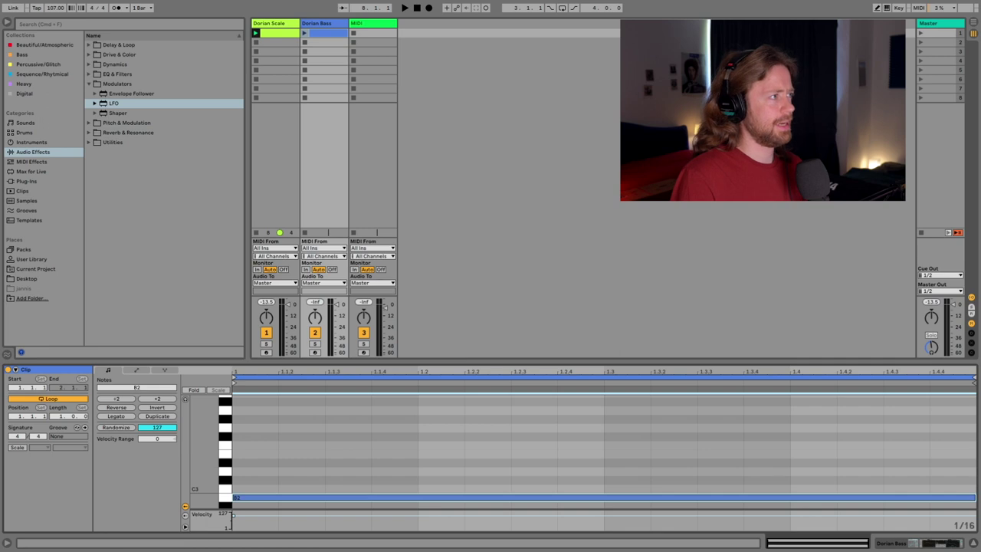
- Map the LFO's second modulation slot to the Base control of the Dorian Mode device on the Dorian Bass track
left_click(373, 33)
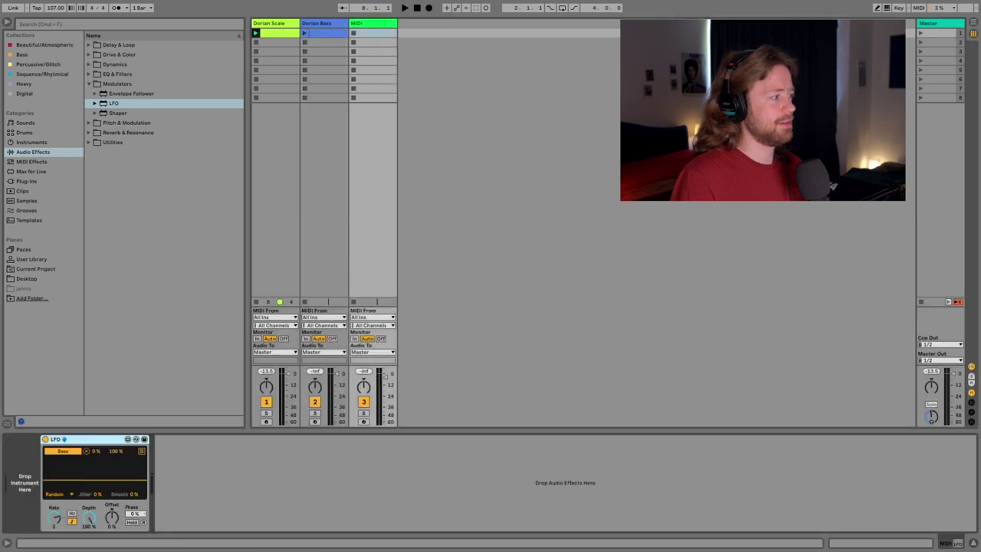
left_click(141, 451)
left_click(63, 459)
left_click(323, 23)
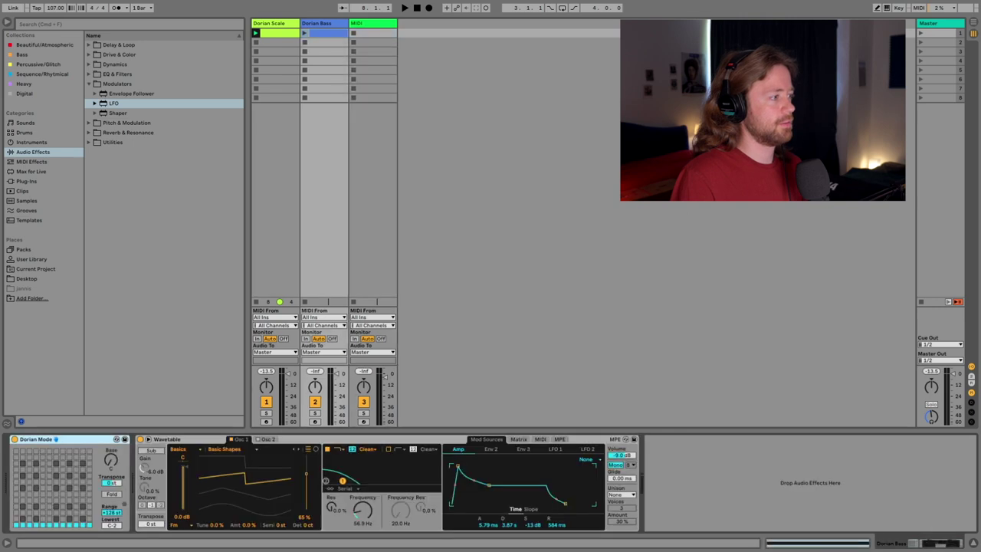
- Move the start of the B2 note slightly after the beginning of the bar and audition the Dorian Bass clip
key("shift+Tab")
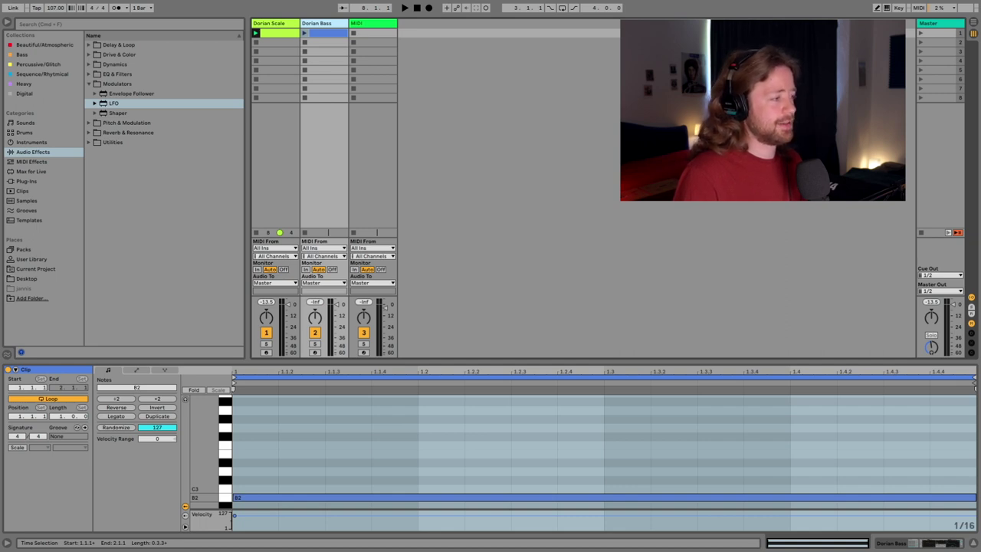
left_click(237, 497)
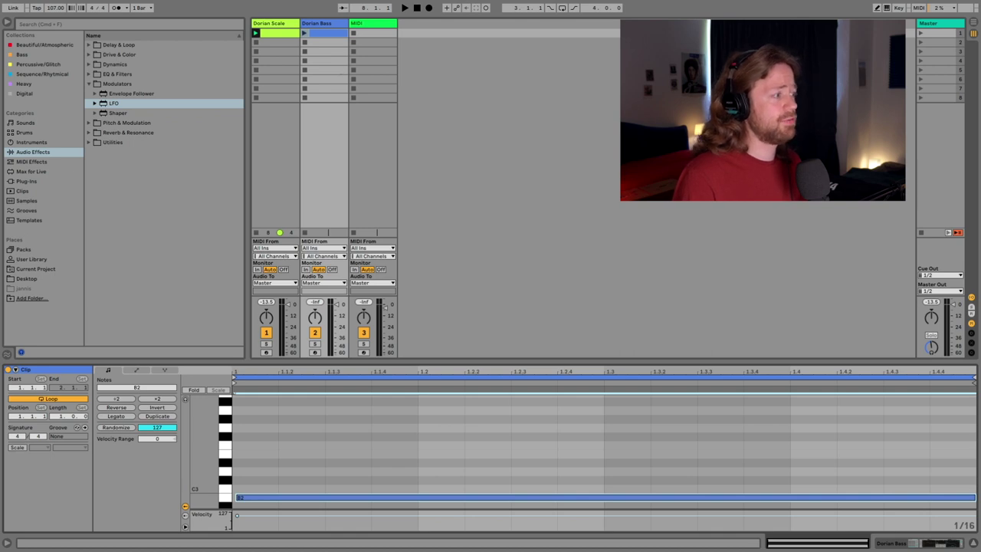
left_click(305, 33)
key("shift+Tab")
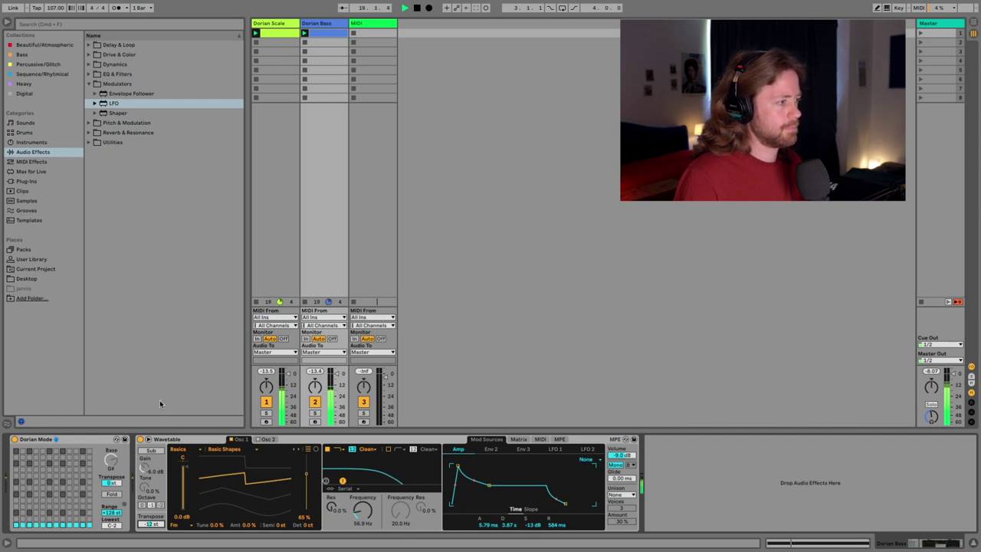
key("space")
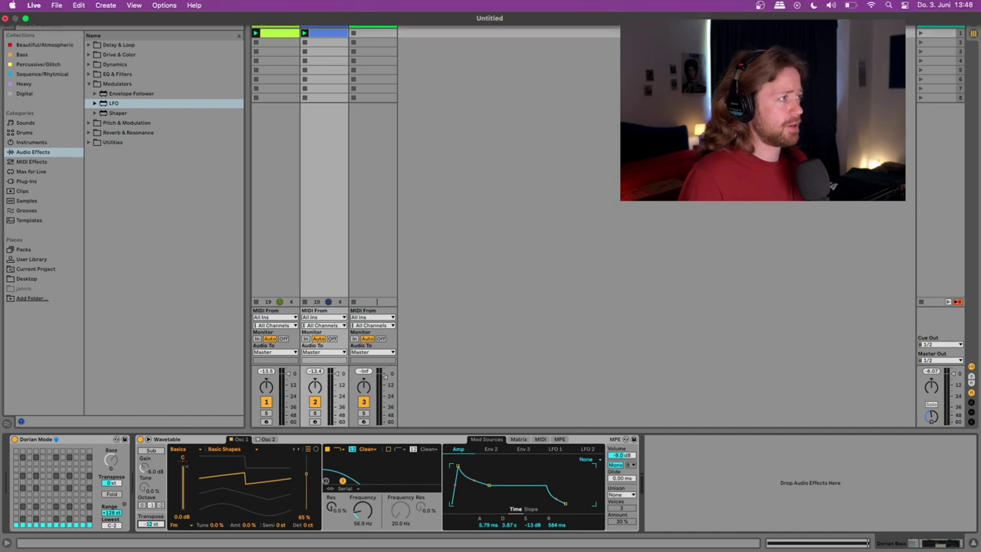
- Duplicate the Dorian Bass track and rename the copy to Dorian Chords
key("super+d")
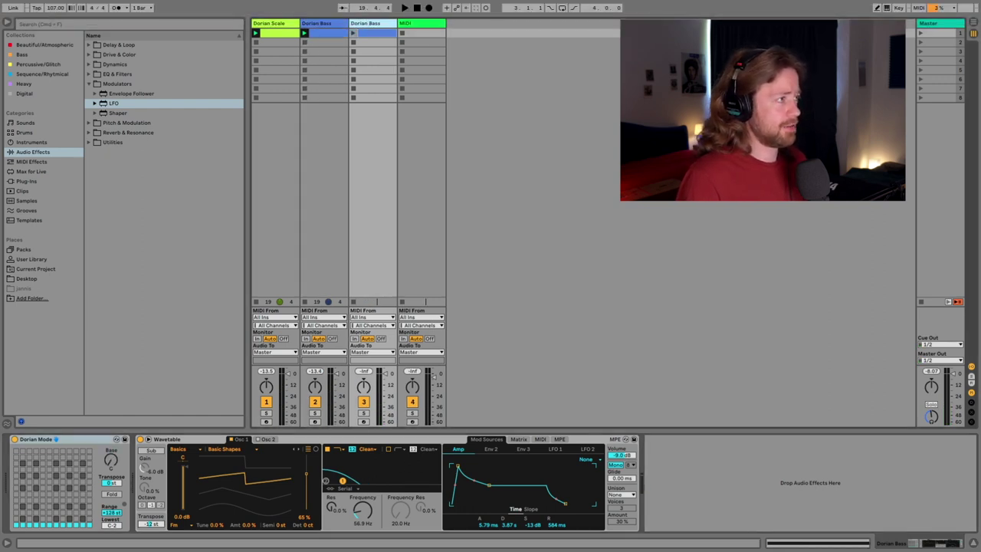
key("super+r")
key("Right")
key("BackSpace")
key("BackSpace")
key("BackSpace")
key("BackSpace")
type("Chords")
key("Return")
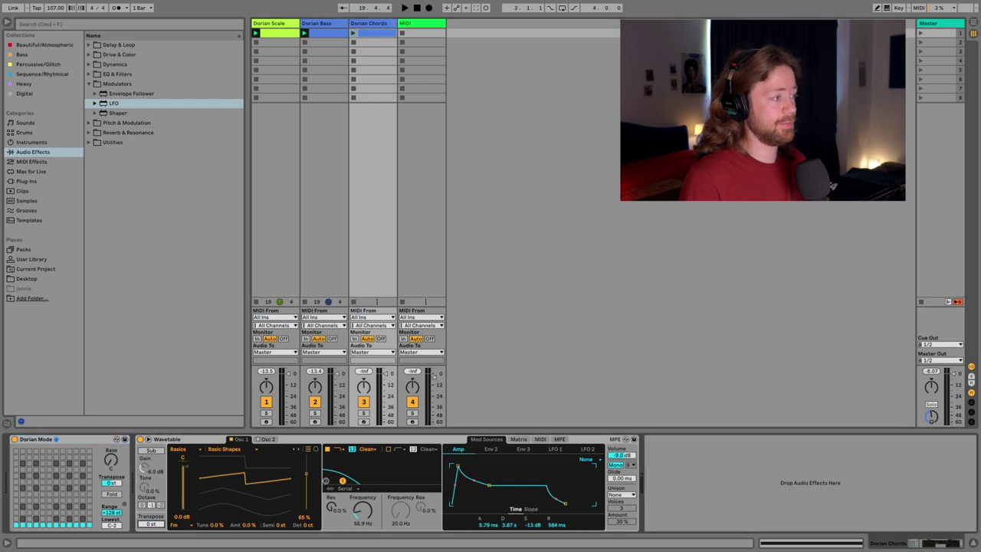
- Map the LFO's third slot to Dorian Mode's Base on the Dorian Chords track, and add the Chord MIDI effect to that track
left_click(434, 375)
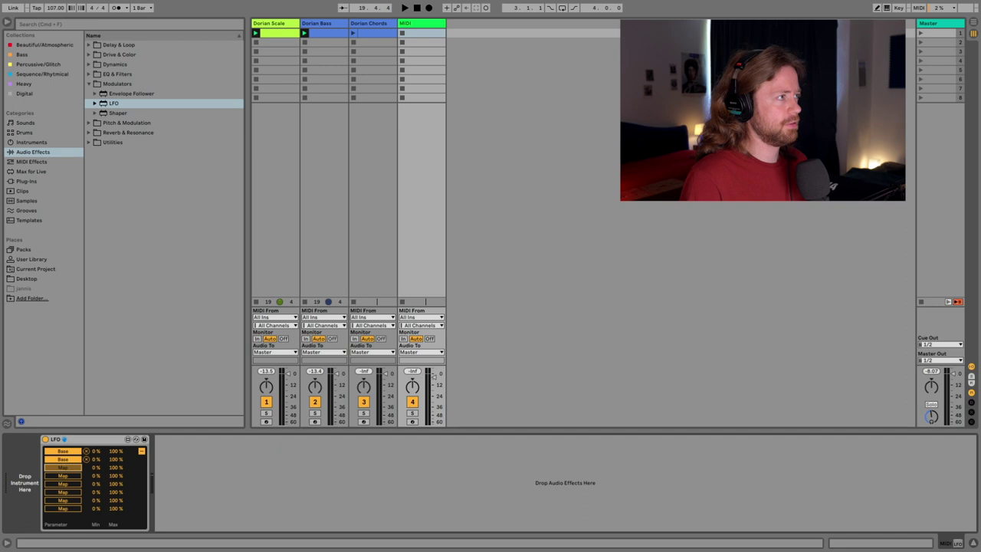
key("Left")
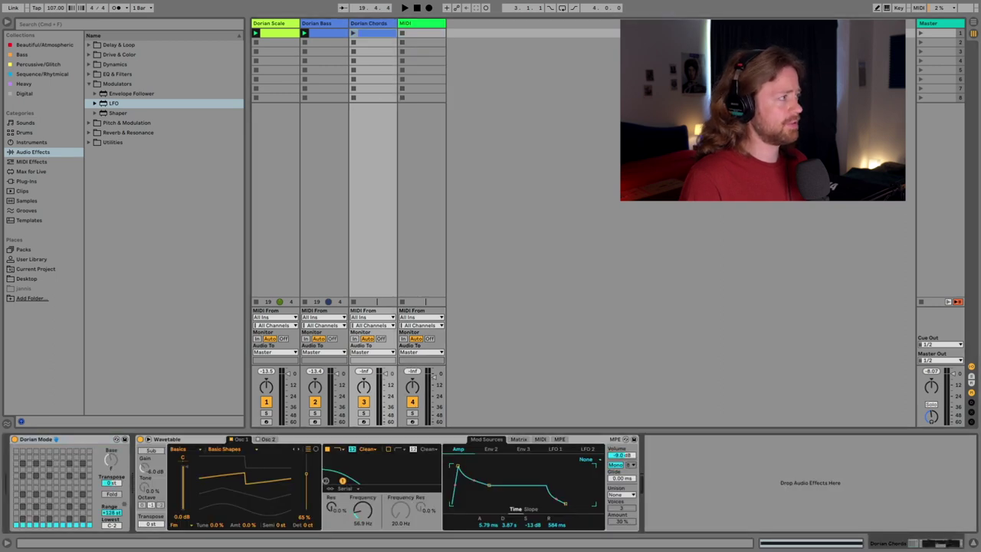
left_click(31, 161)
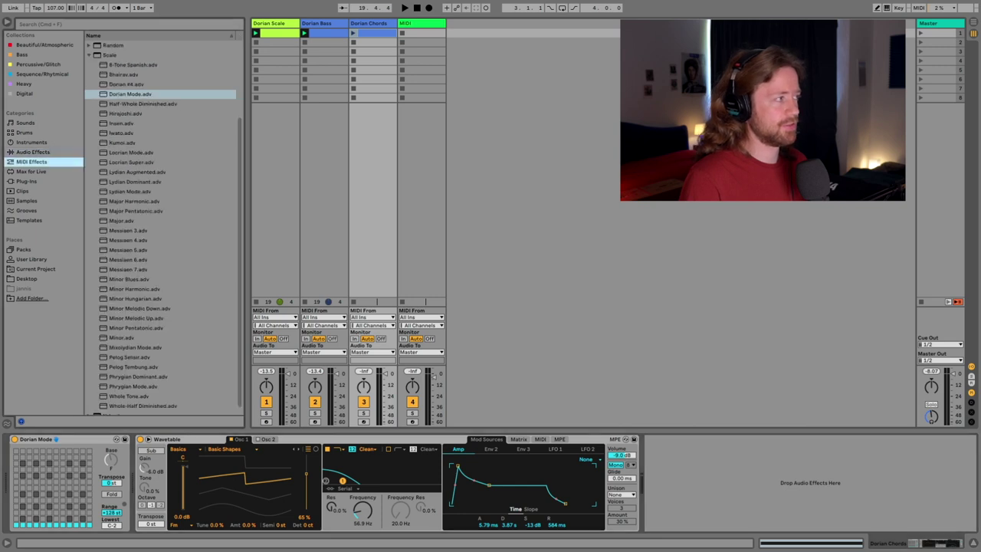
scroll(162, 229, "up", 3)
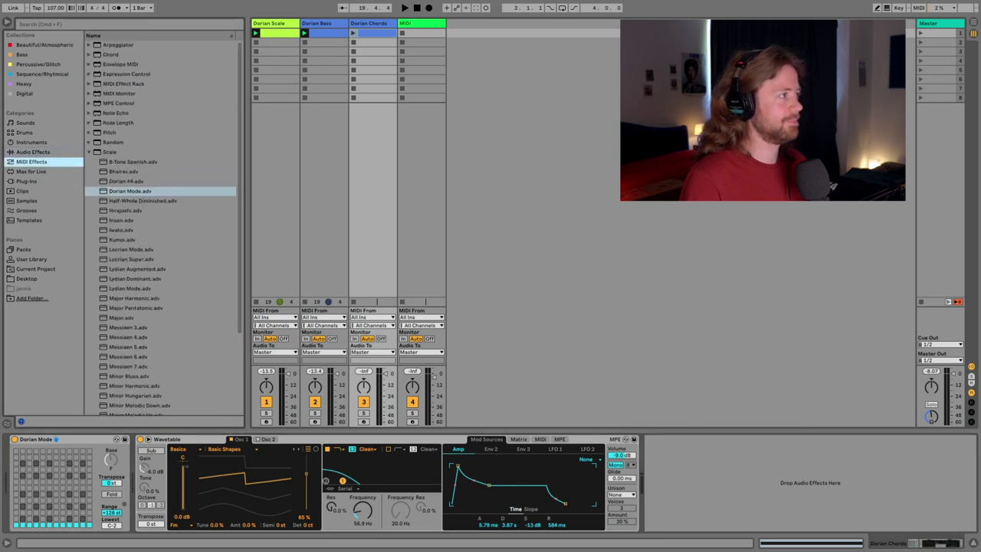
double_click(110, 55)
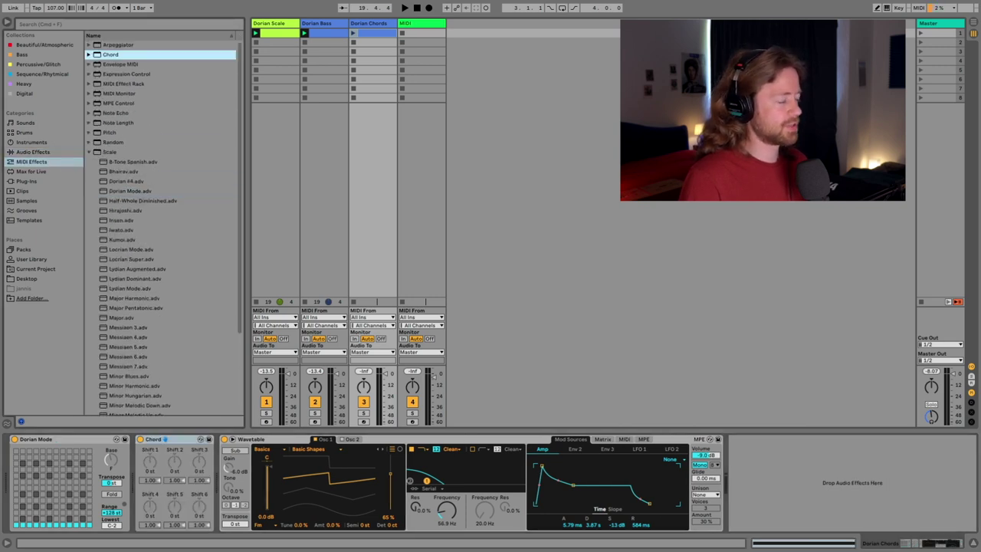
- Set the Chord device's Shift 1 to 4 to +3, +7, +10 and +14 st, and list the Chord presets in the browser
left_click(154, 465)
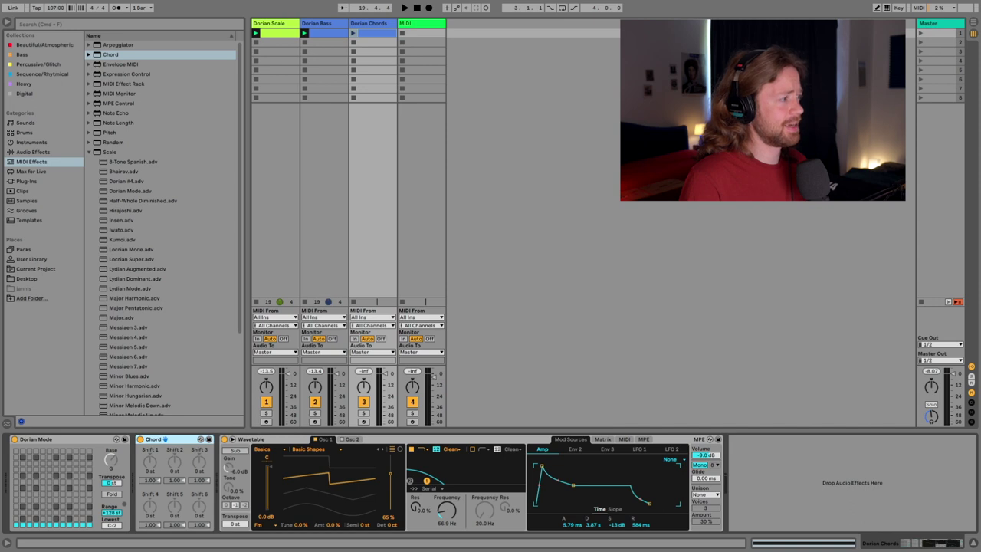
left_click(176, 442)
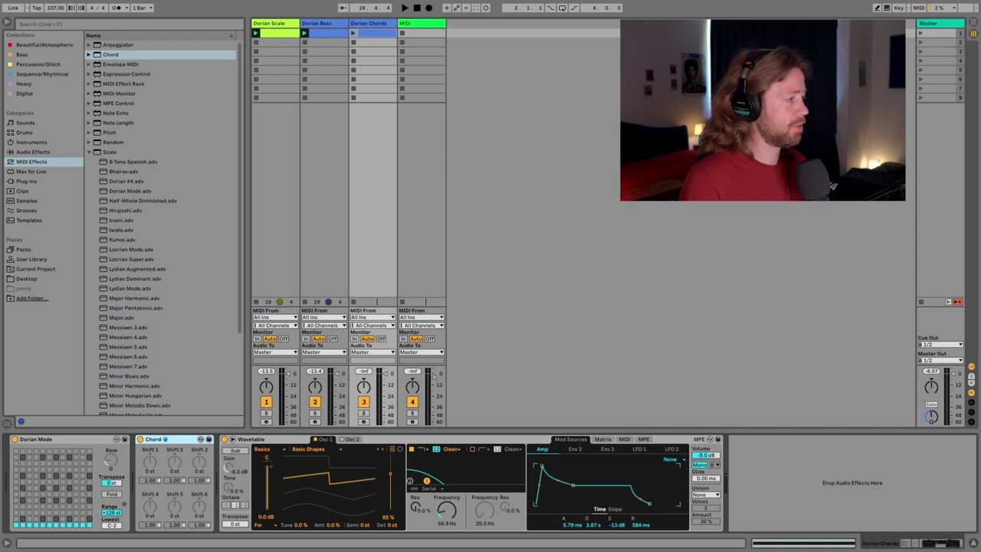
left_click_drag(149, 462, 150, 452)
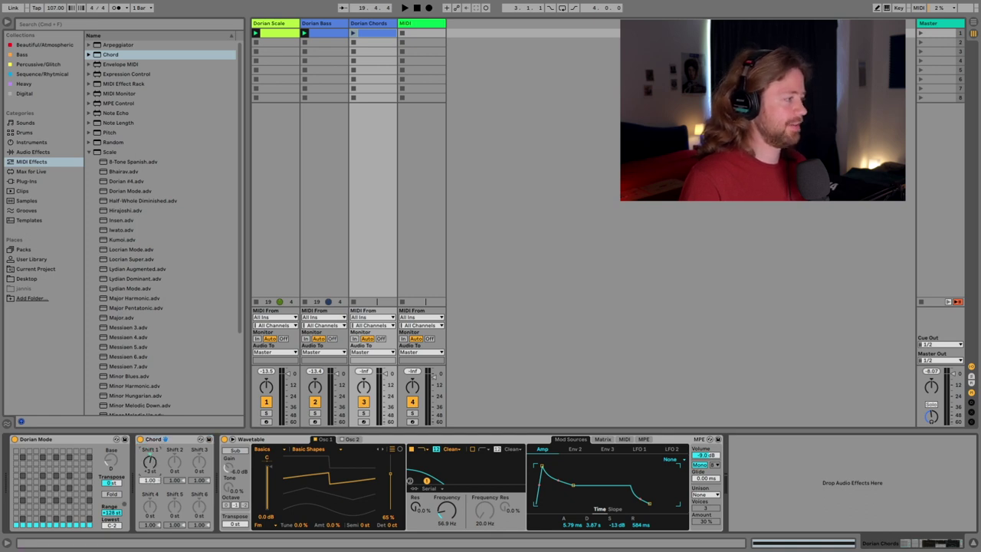
left_click_drag(174, 462, 199, 453)
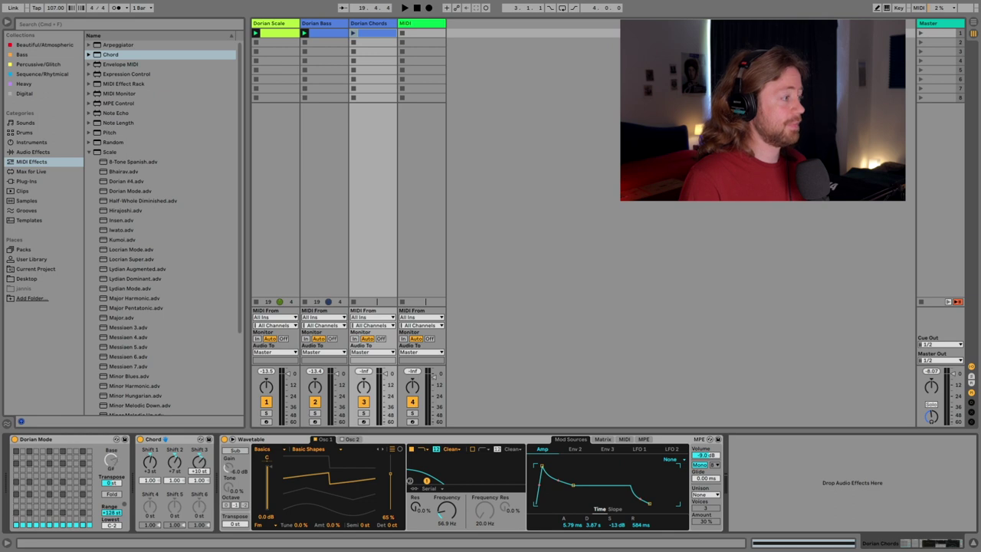
left_click_drag(150, 508, 150, 494)
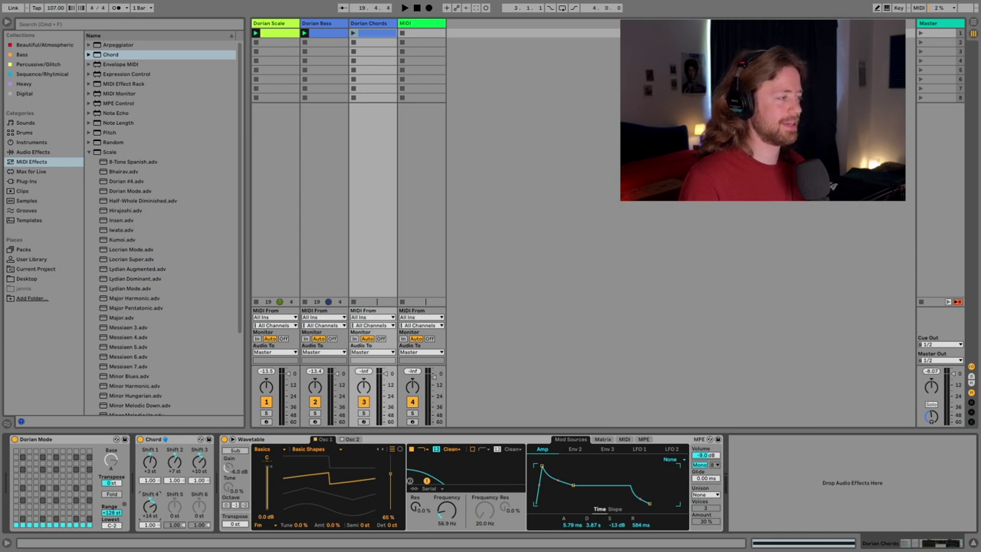
left_click(164, 439)
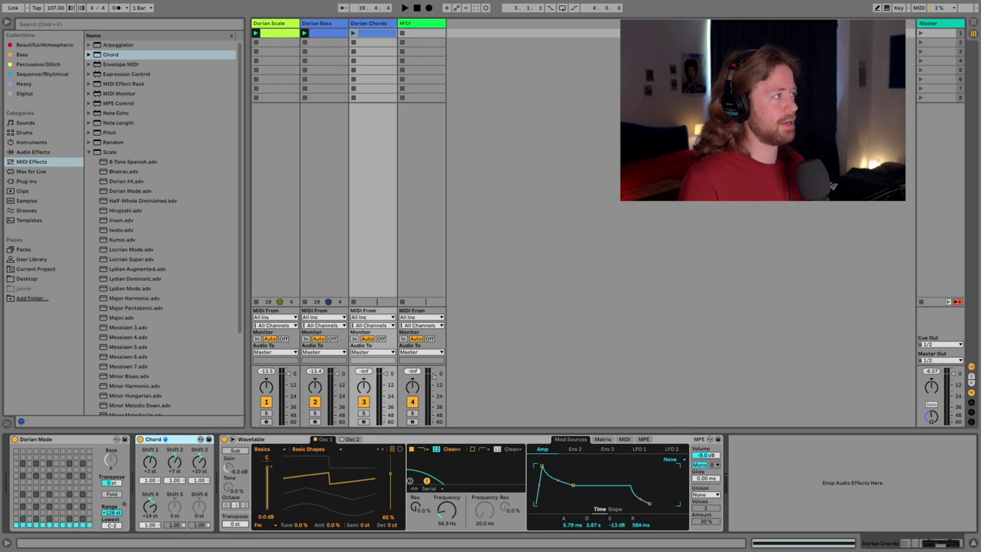
left_click(89, 54)
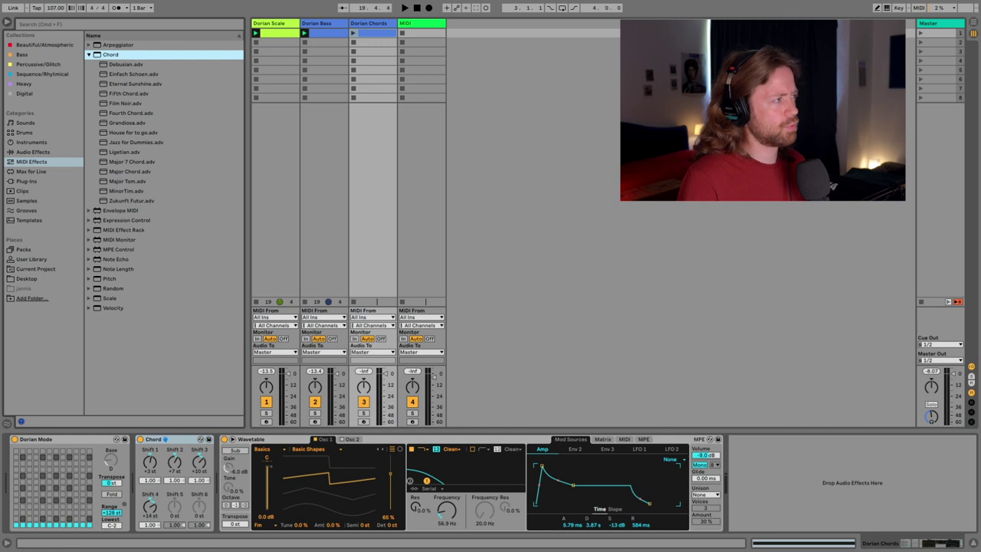
- Audition the Dorian Scale, Bass and Chords clips together, and switch the Dorian Chords track's Wavetable to Poly
left_click(88, 56)
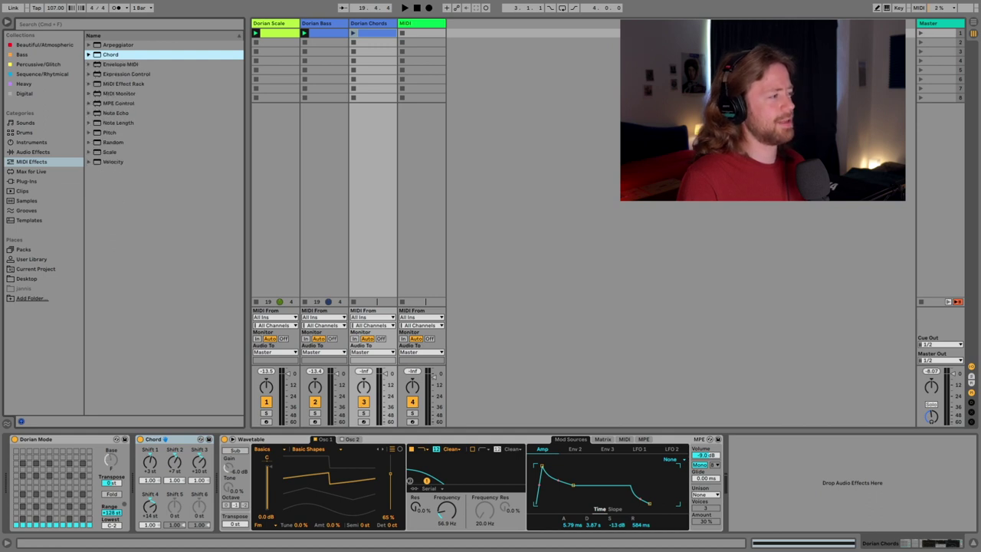
left_click(170, 439)
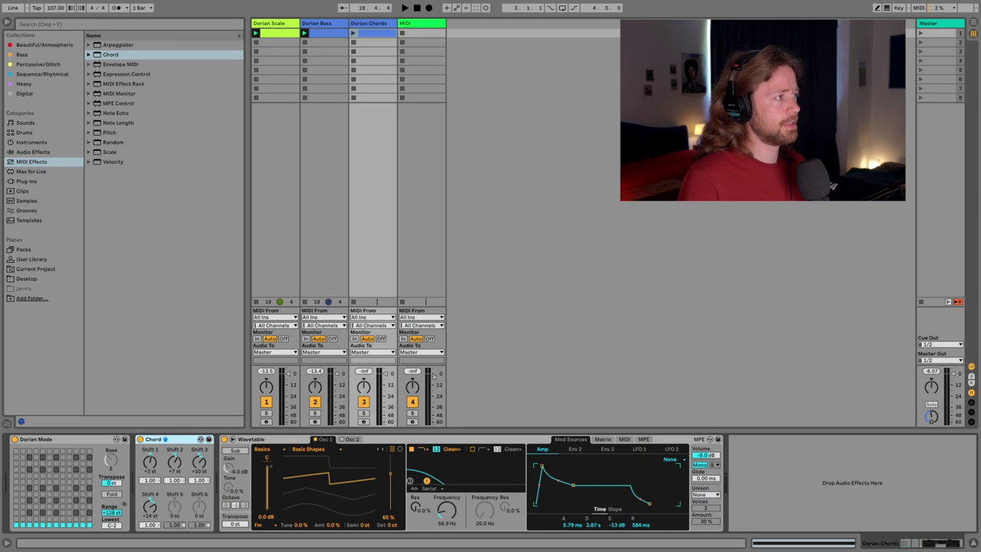
key("space")
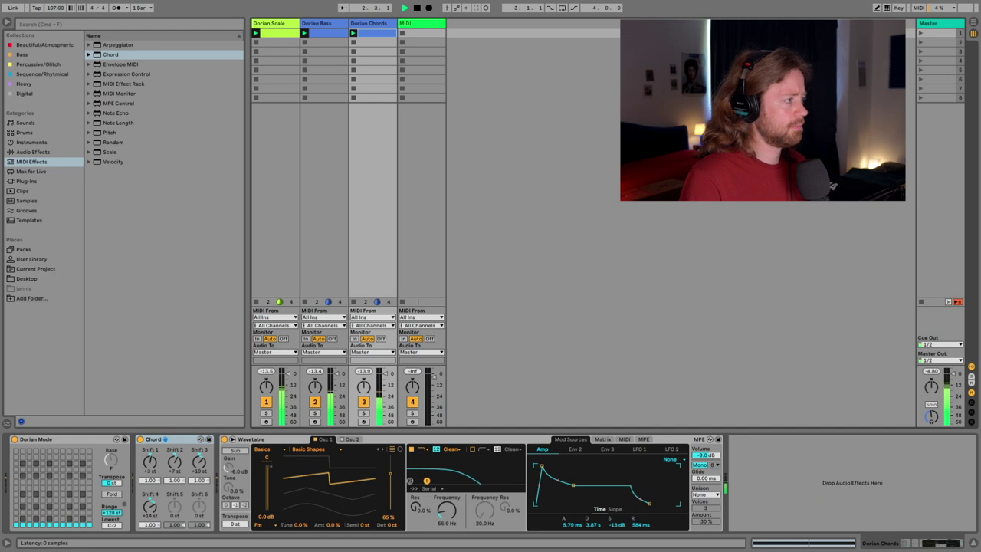
key("space")
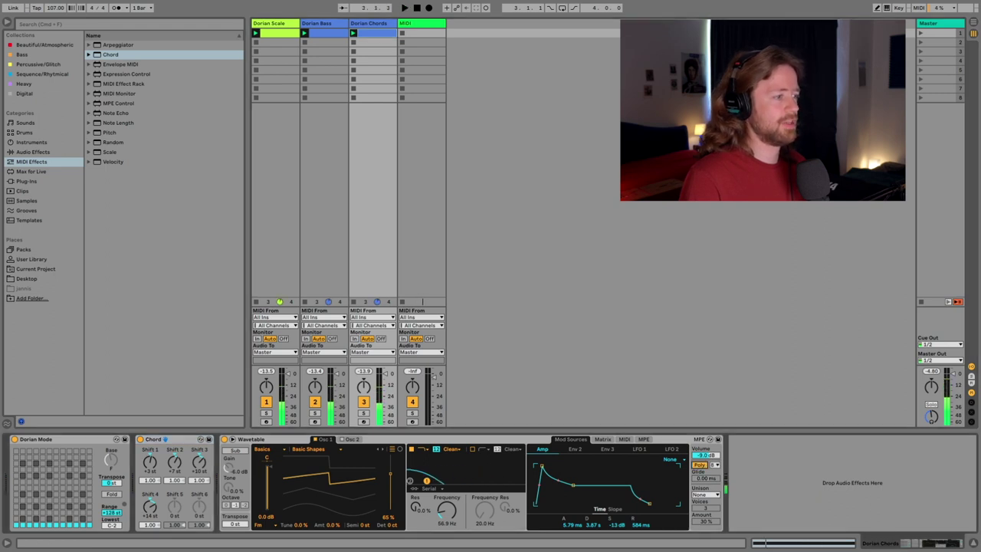
key("space")
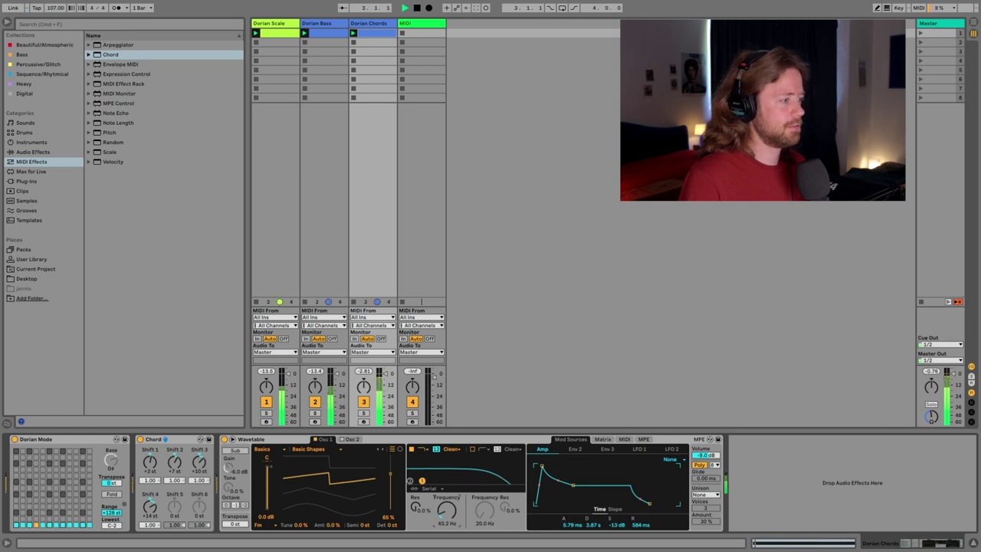
- Lower the Dorian Chords Wavetable's filter frequency to 40.9 Hz and set Env 2's attack to 1.25 s
left_click_drag(450, 509, 450, 512)
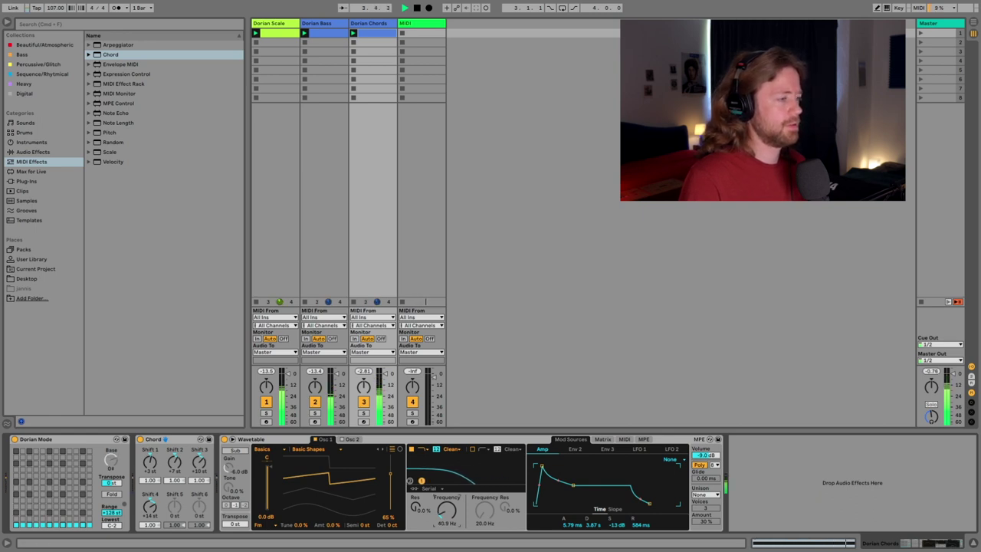
left_click_drag(545, 465, 557, 465)
left_click(575, 448)
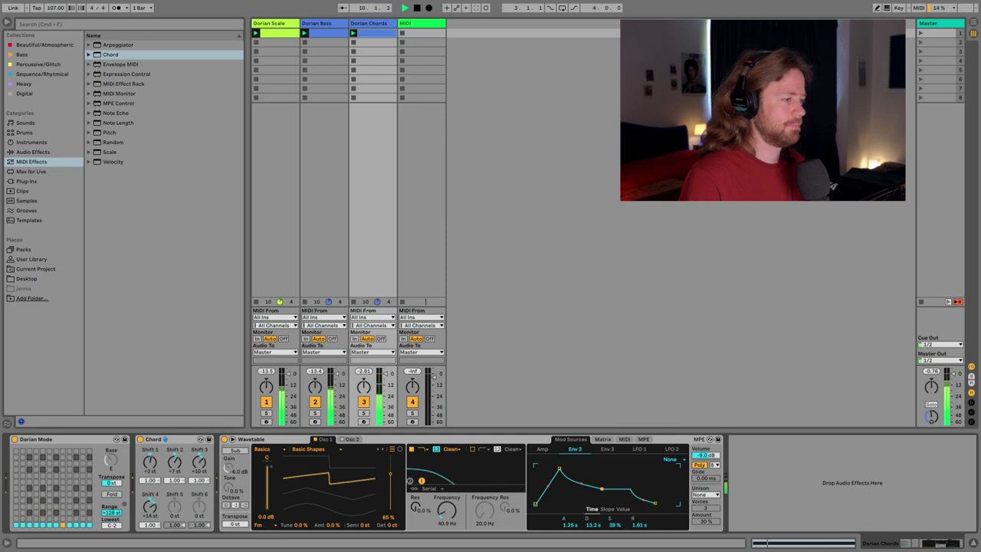
- Set the Dorian Chords Wavetable's Unison to Classic with 8 voices and an amount of 20 %
left_click(706, 494)
left_click(702, 448)
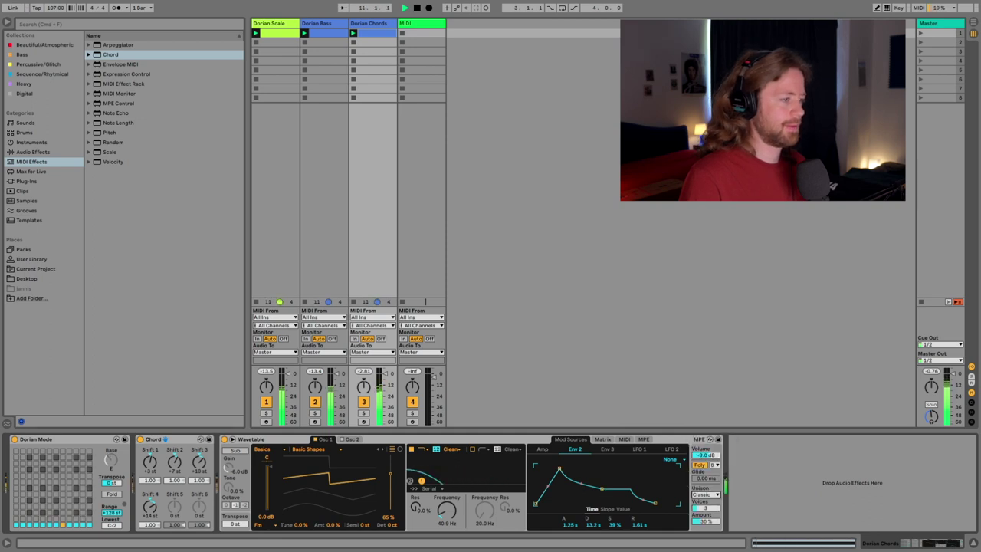
mouse_move(705, 508)
left_mouse_down()
mouse_move(705, 491)
mouse_move(705, 527)
left_mouse_up()
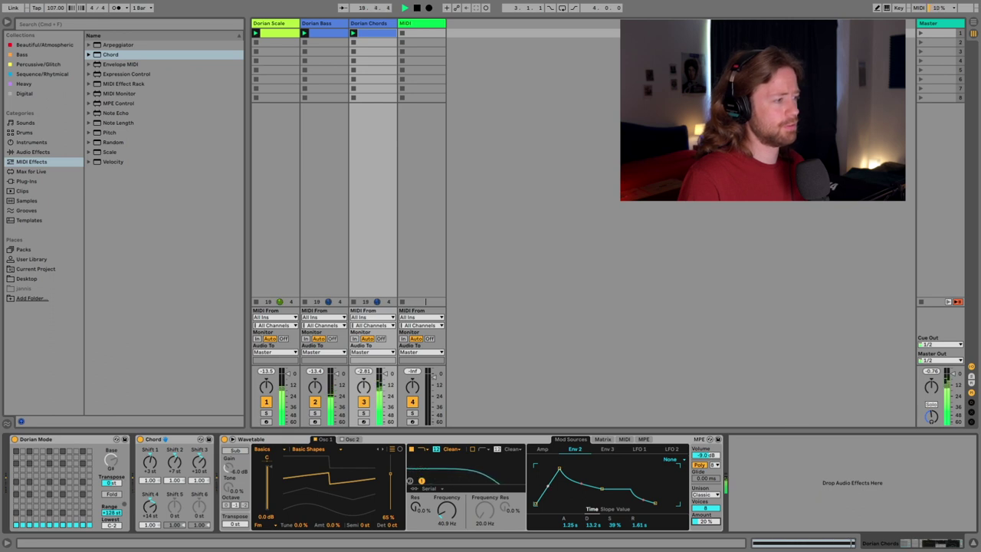
- Set the Amp envelope's attack to 1.25 s, and Env 2's attack to 1.74 s, decay to 18.3 s and sustain to 50 %
left_click(542, 449)
left_click_drag(547, 466, 562, 466)
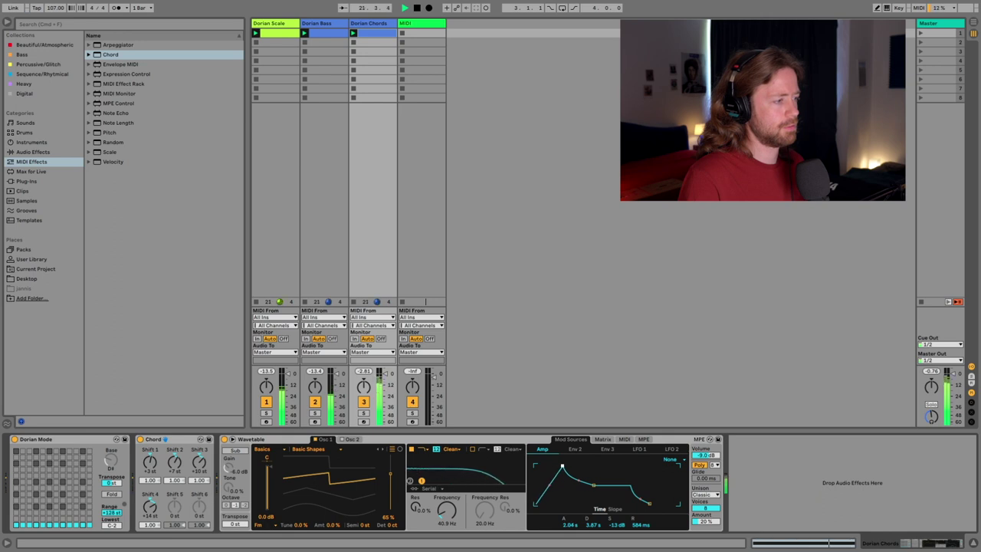
left_click_drag(562, 466, 559, 466)
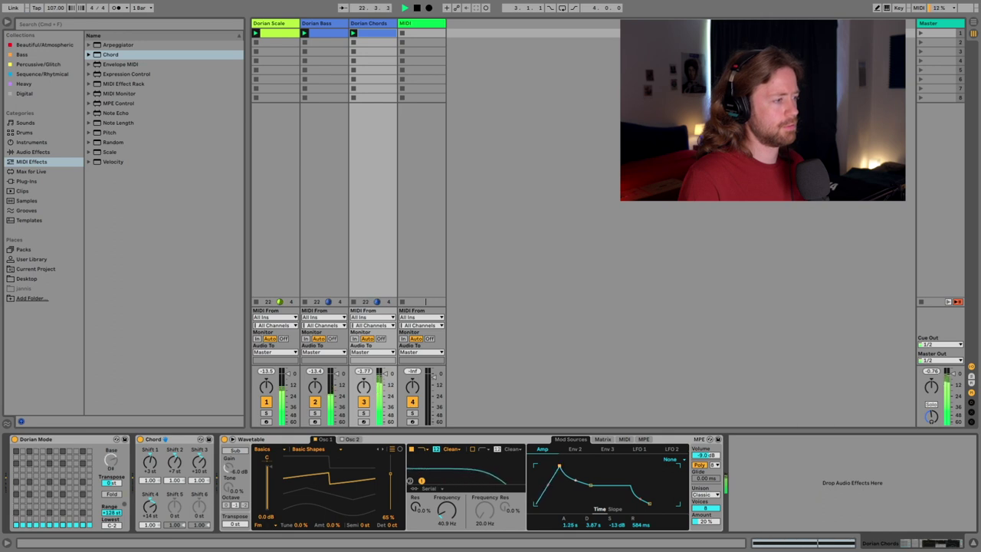
left_click(574, 449)
left_click_drag(559, 468, 561, 475)
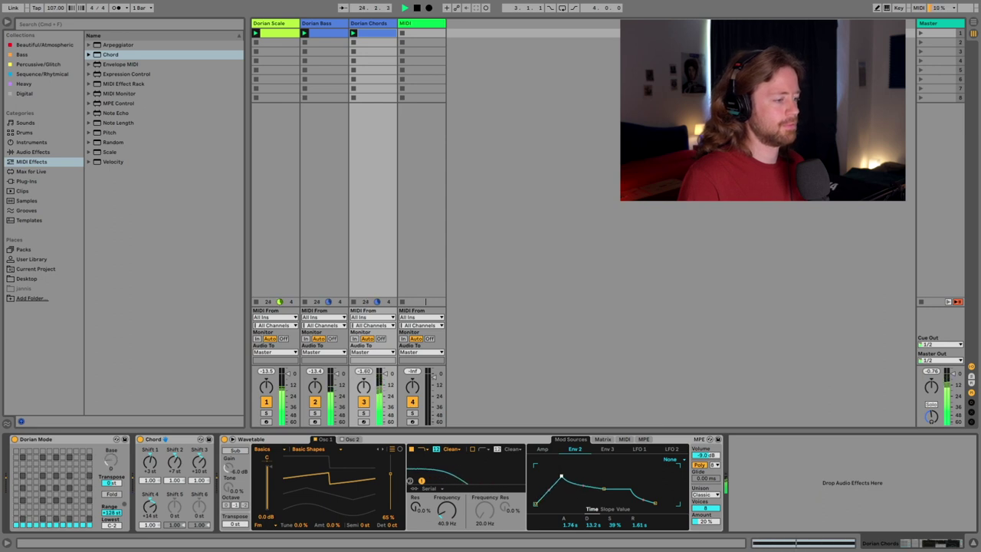
left_click_drag(604, 488, 607, 484)
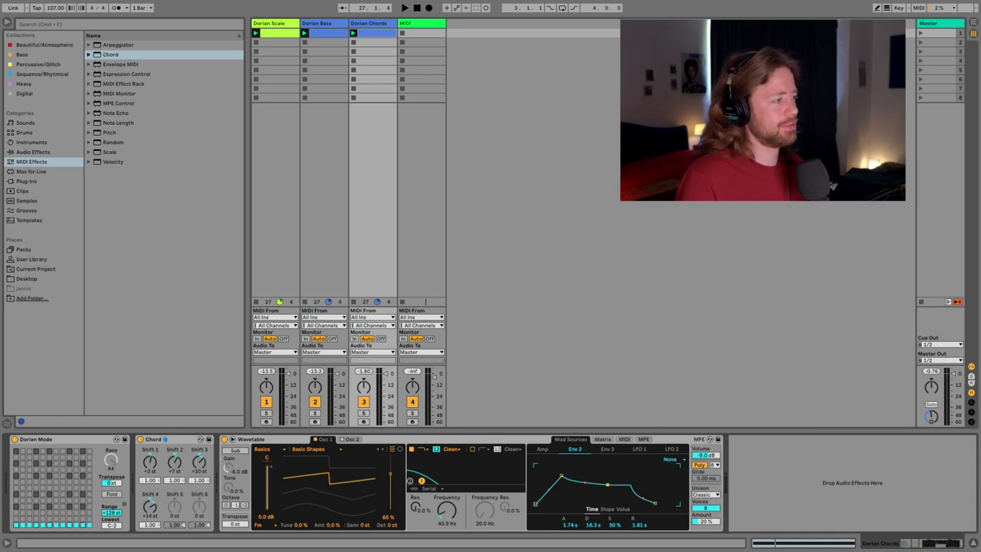
- Duplicate the Dorian Scale track, rename the copy to Mixolydian Scale, and move its clip to the second scene
left_click(275, 23)
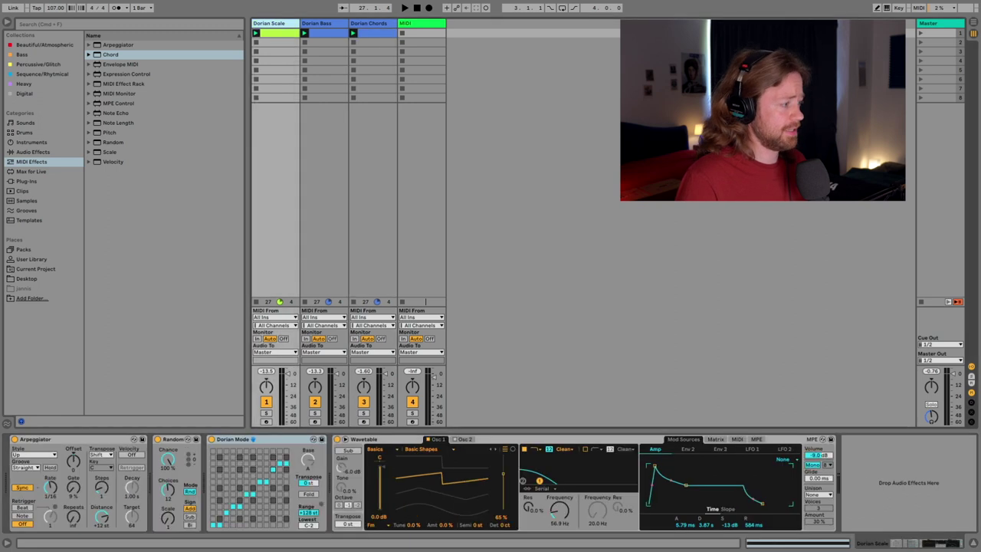
key("ctrl+d")
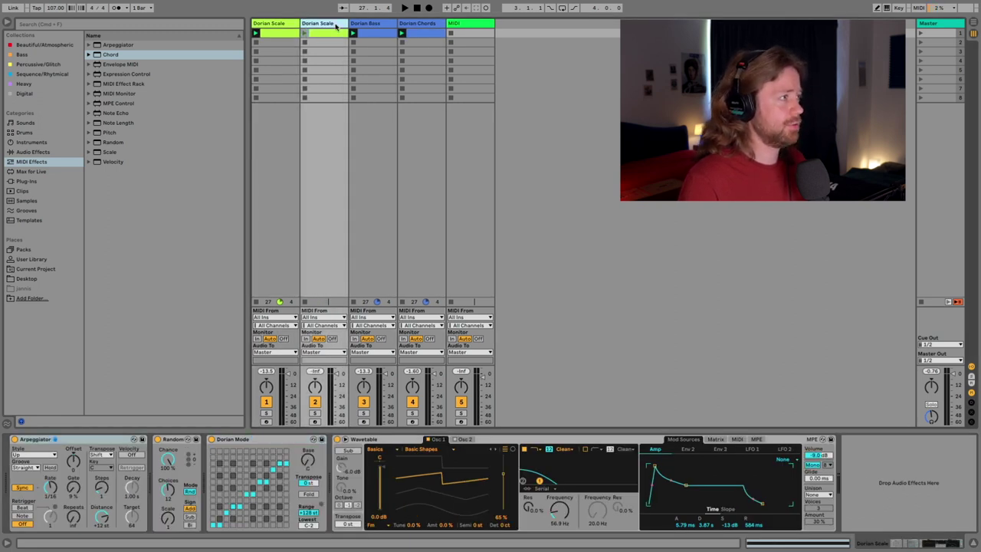
key("BackSpace")
key("BackSpace")
key("BackSpace")
key("BackSpace")
key("BackSpace")
key("BackSpace")
type("M")
type("ixolyd")
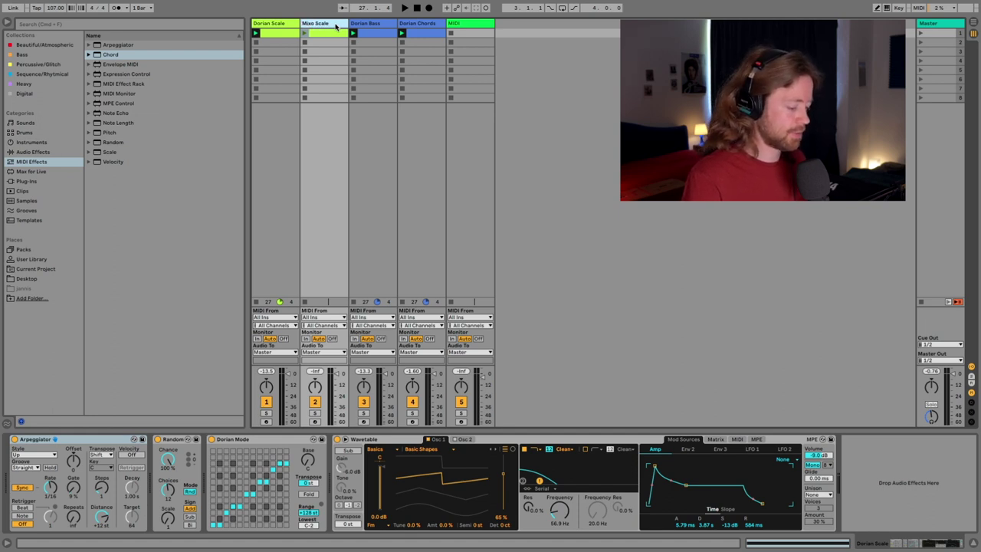
type("ian")
key("Return")
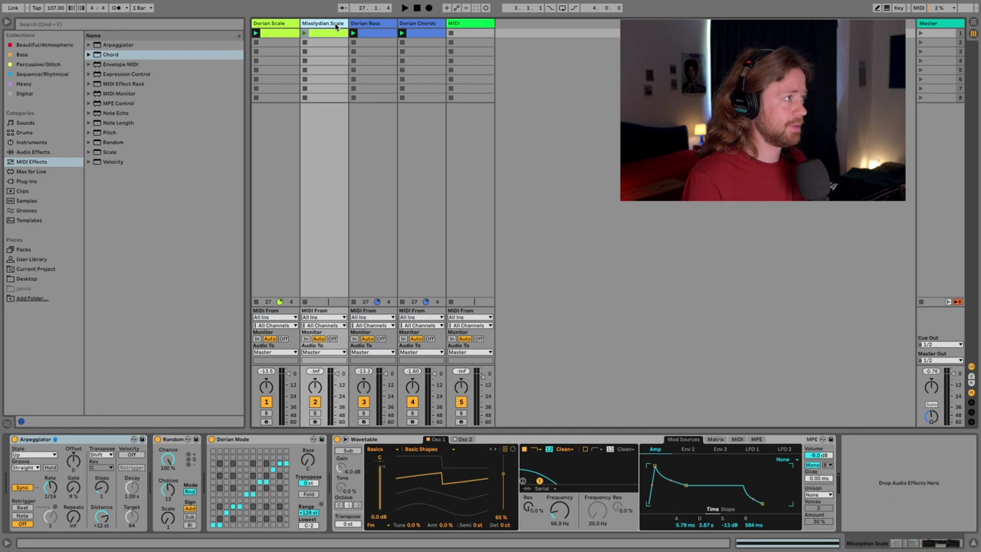
left_click_drag(326, 33, 326, 42)
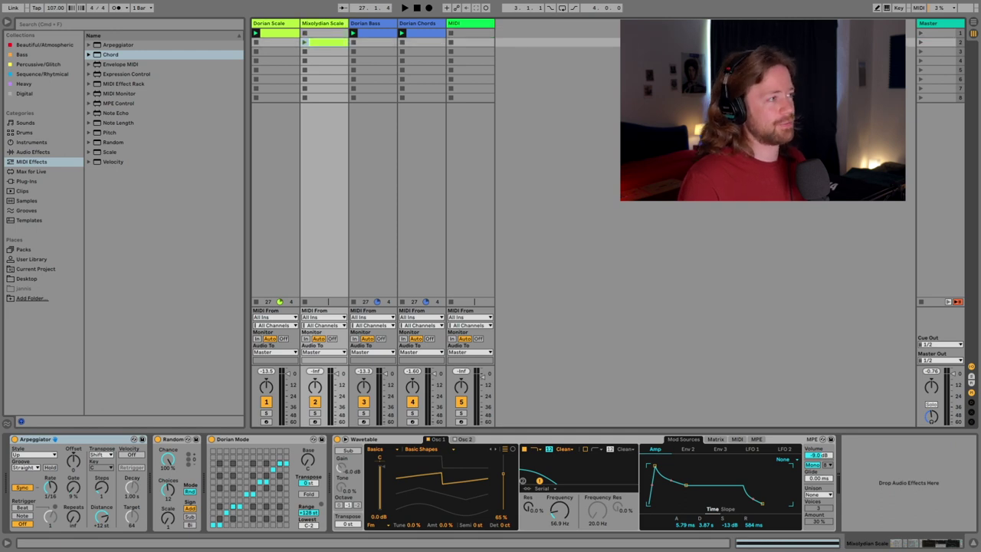
- Duplicate the Dorian Bass track and rename the copy to Mixolydian Bass
left_click(365, 23)
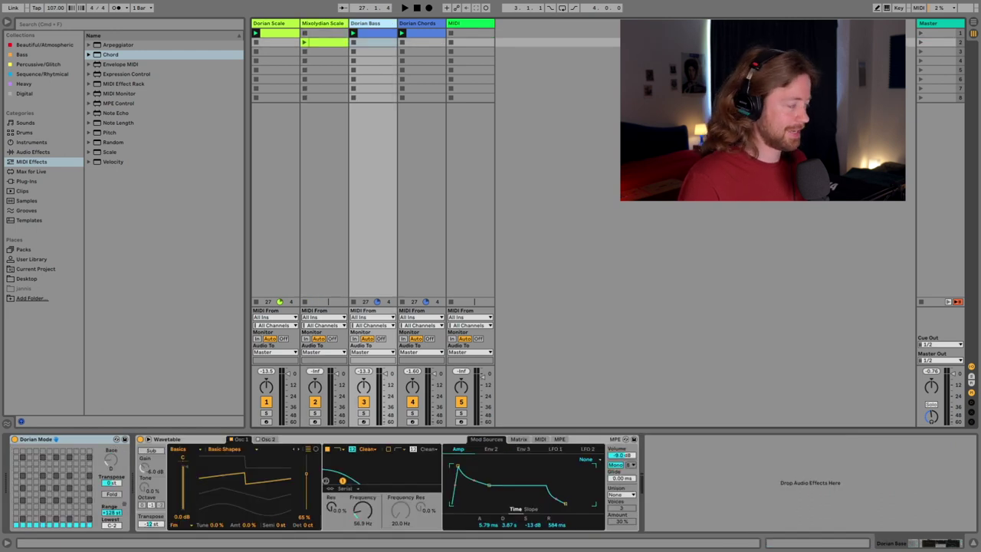
key("ctrl+d")
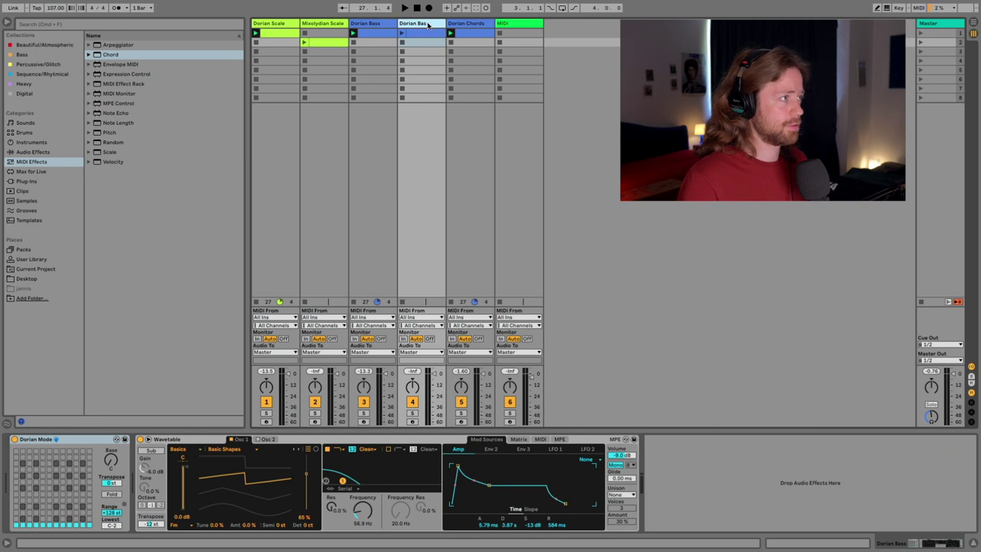
key("BackSpace")
key("BackSpace")
key("BackSpace")
key("BackSpace")
key("BackSpace")
key("BackSpace")
type("Mixolydian")
key("Return")
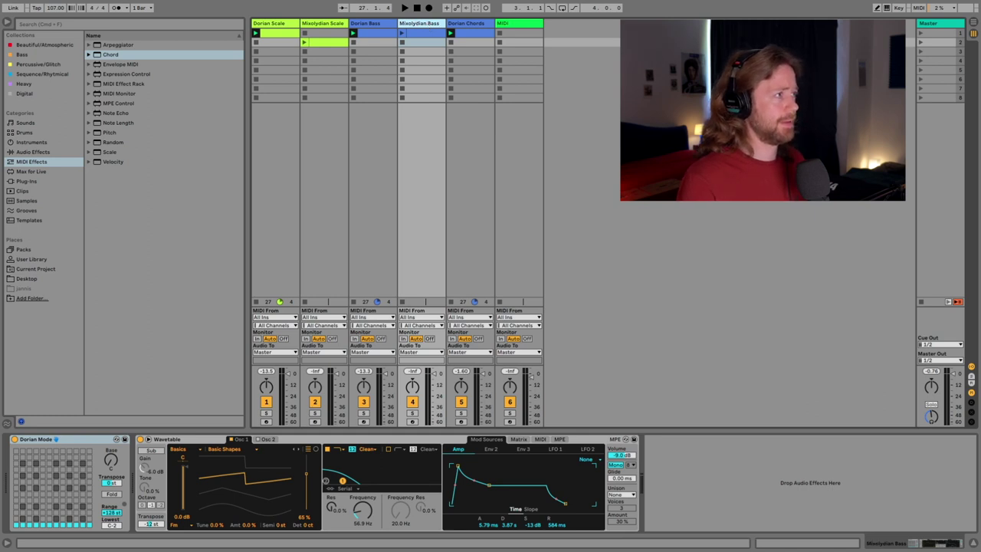
- Duplicate the Dorian Chords track and rename the copy to Mixolydian Chords
left_click(469, 23)
key("super+d")
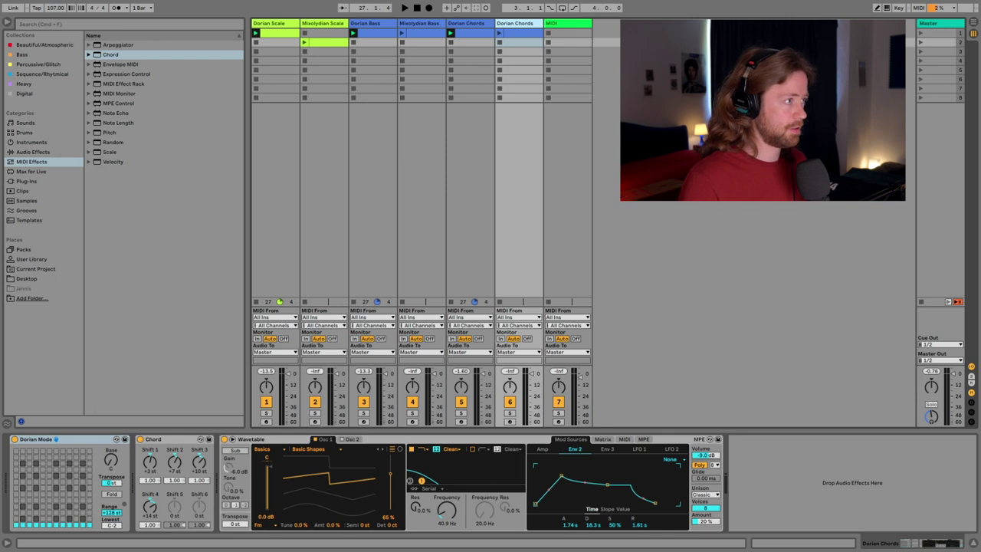
key("BackSpace")
key("BackSpace")
key("BackSpace")
key("BackSpace")
key("BackSpace")
key("BackSpace")
type("Mixolydian")
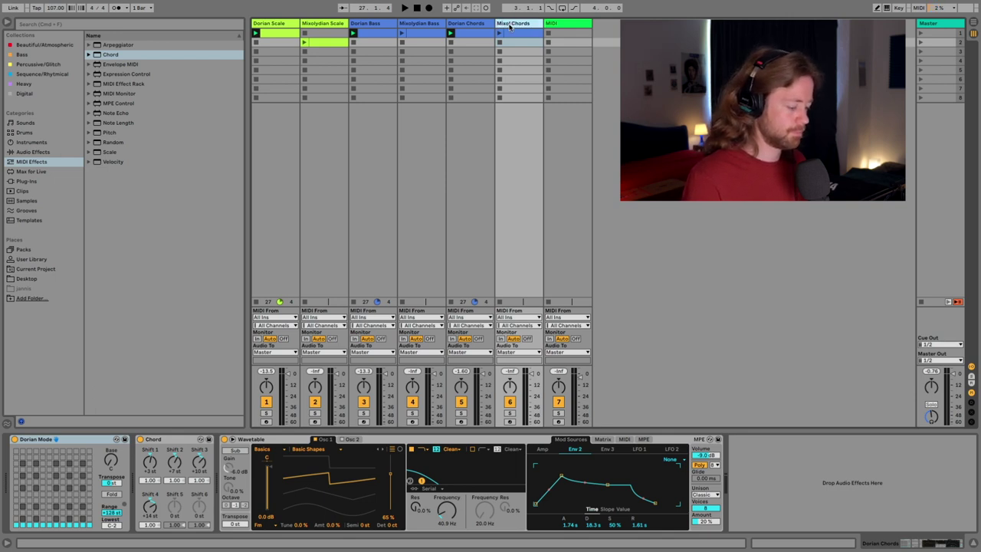
key("Return")
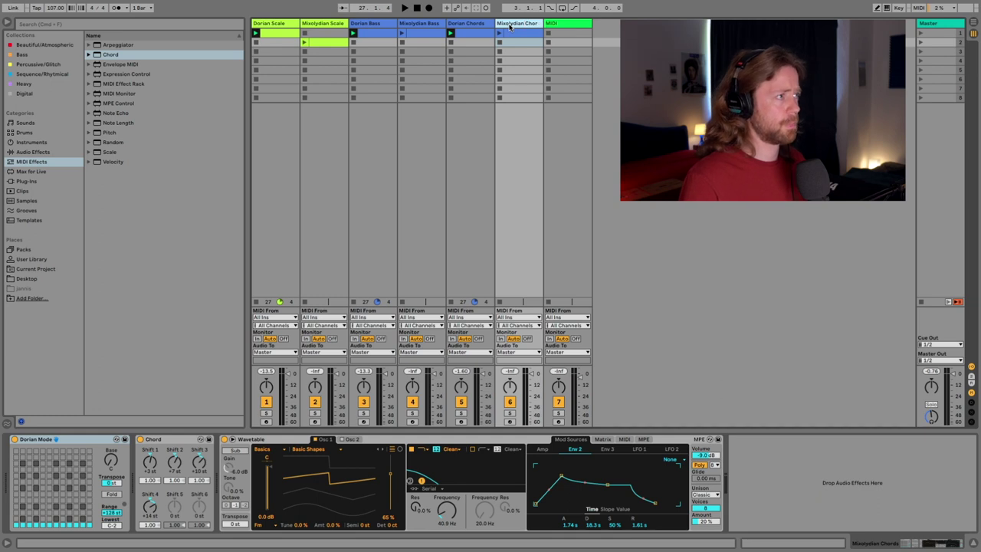
- Rename the MIDI track that holds the LFO device to LFO
left_click(566, 24)
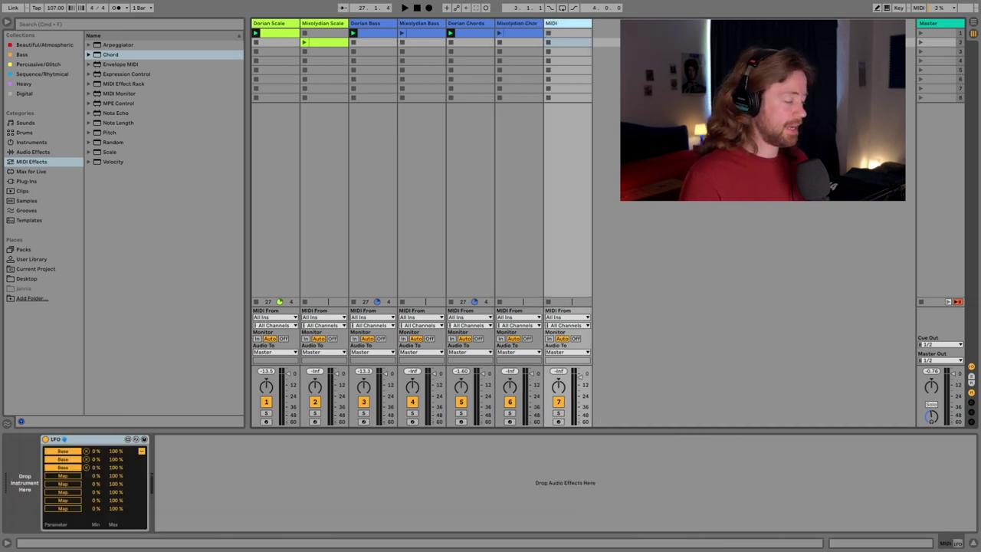
key("super+r")
type("LFO")
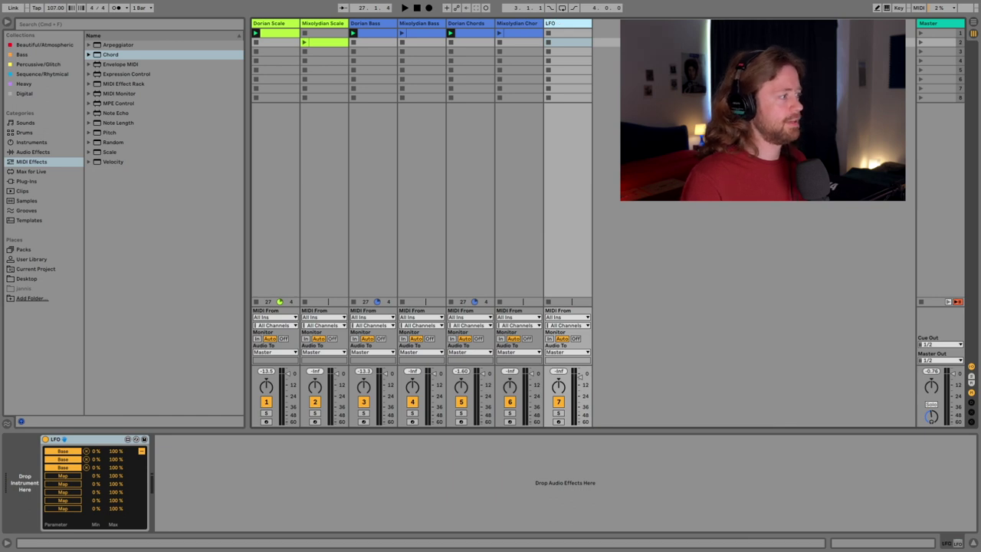
- Rename the existing LFO device with the three Base mappings to Dorian LFO
key("Delete")
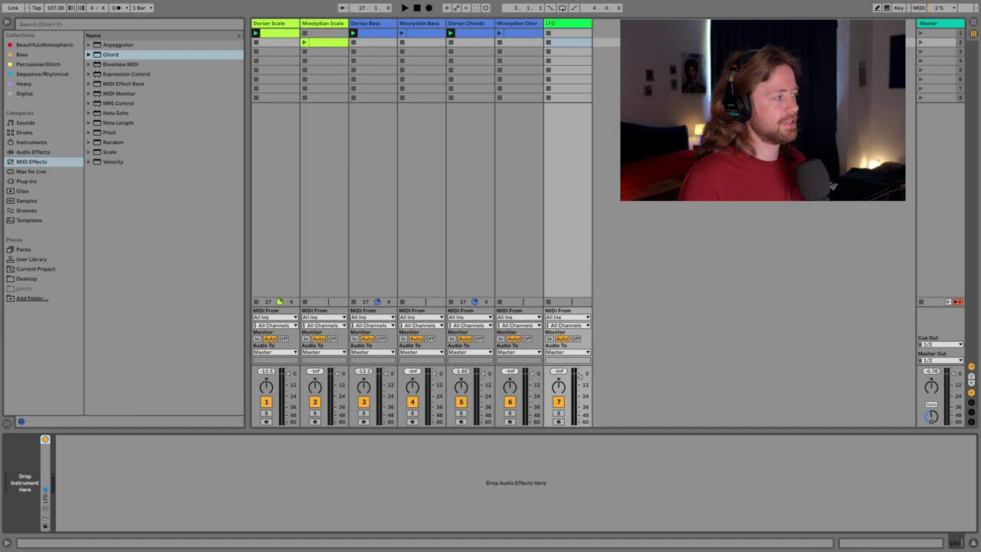
key("ctrl+z")
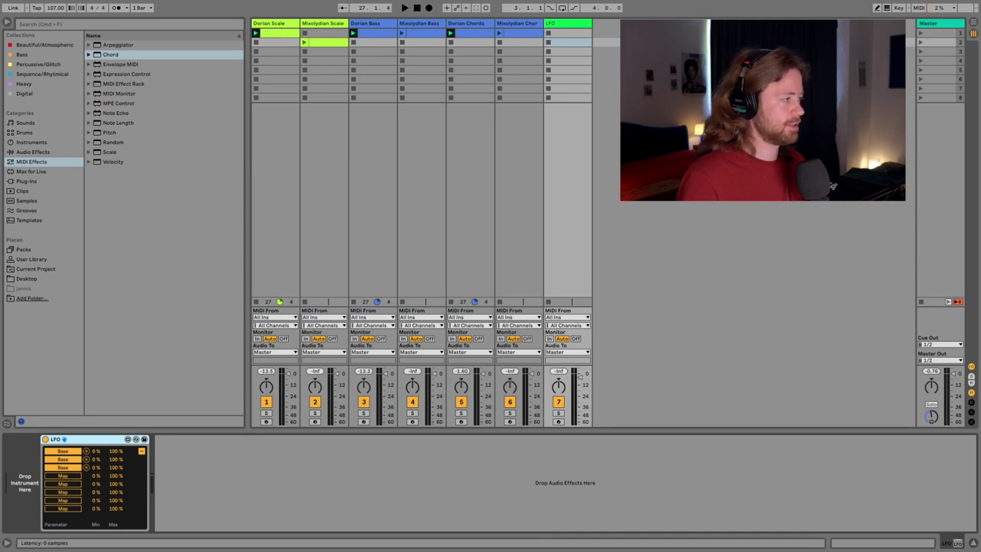
key("super+r")
type("D")
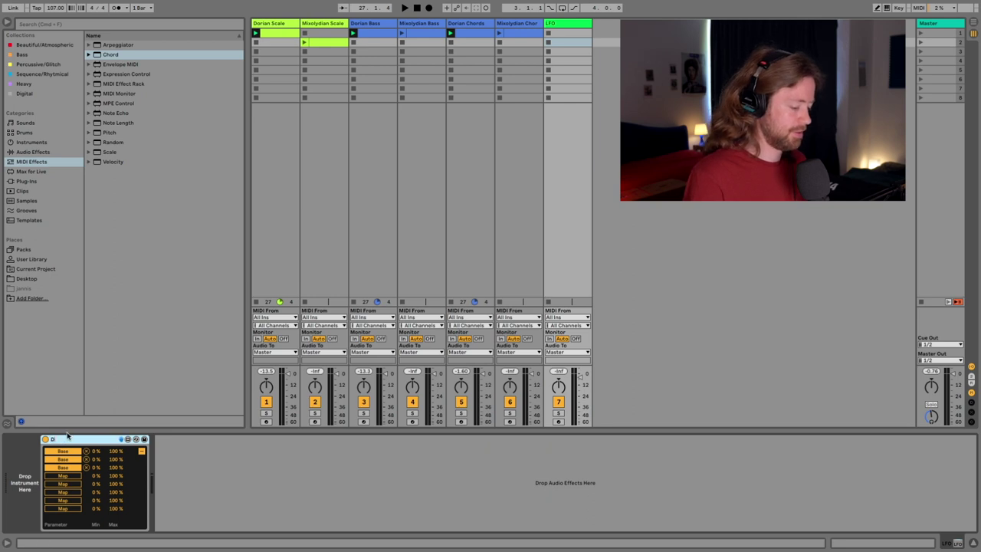
type("orian LFO")
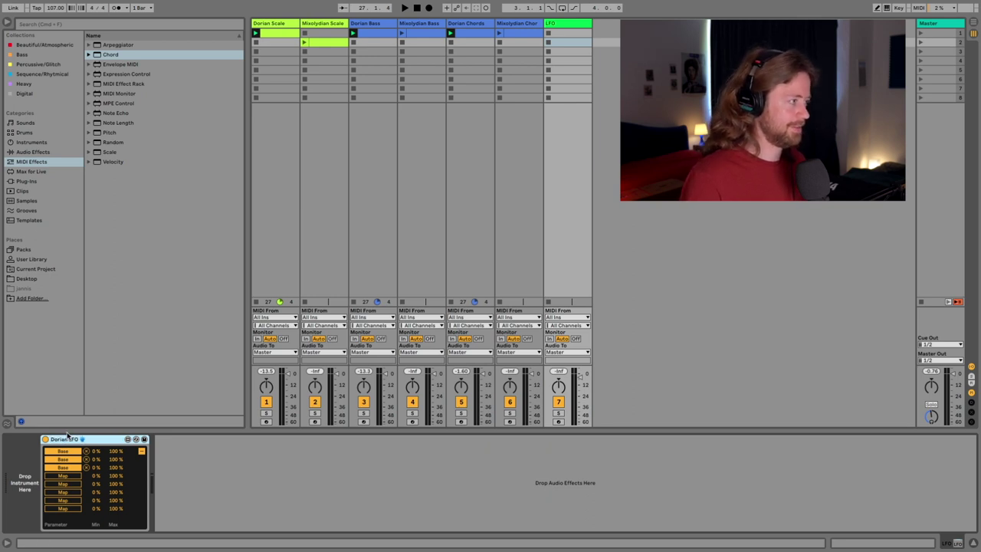
key("Return")
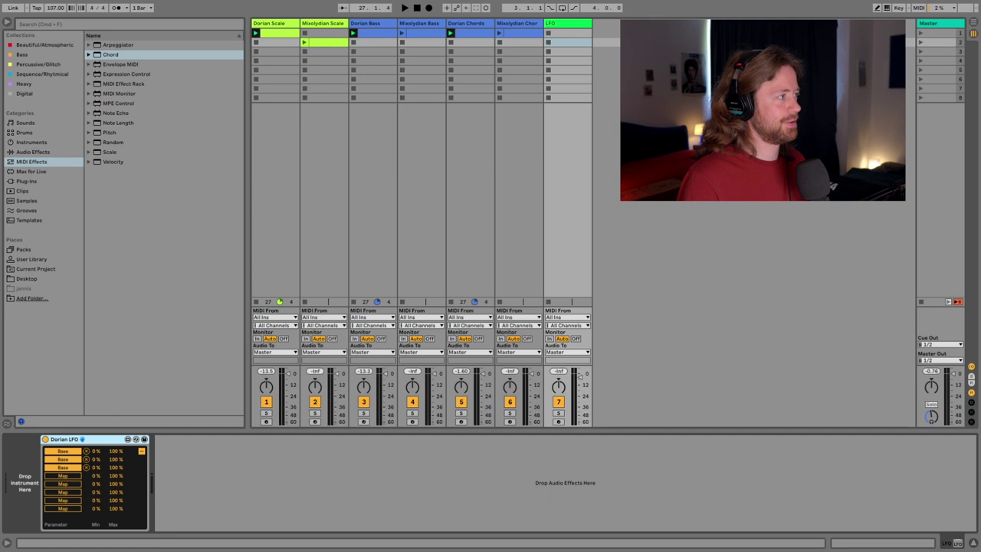
- Add a second LFO device to the LFO track and rename it to Mixolydian LFO
left_click(33, 152)
key("Return")
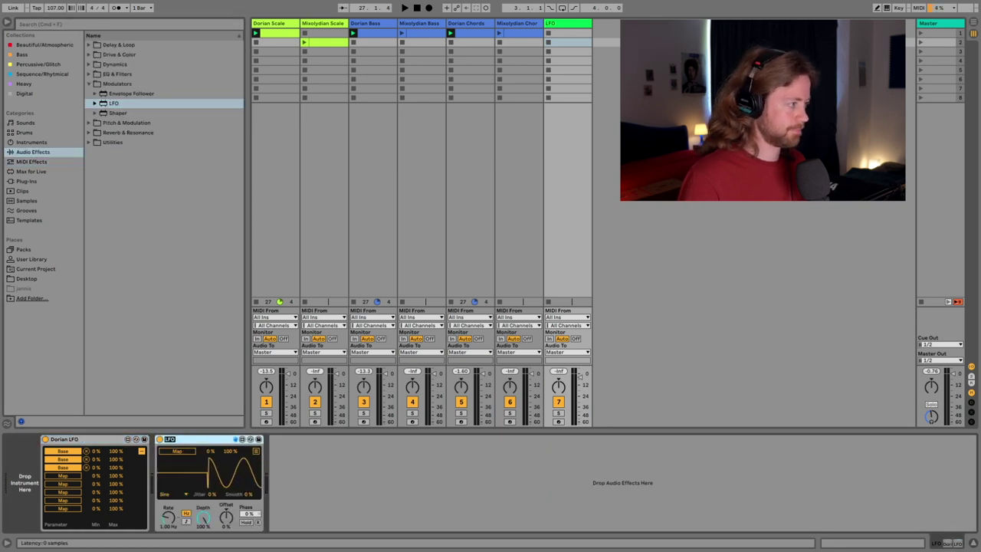
key("ctrl+r")
type("Mixolydian LFO")
key("Return")
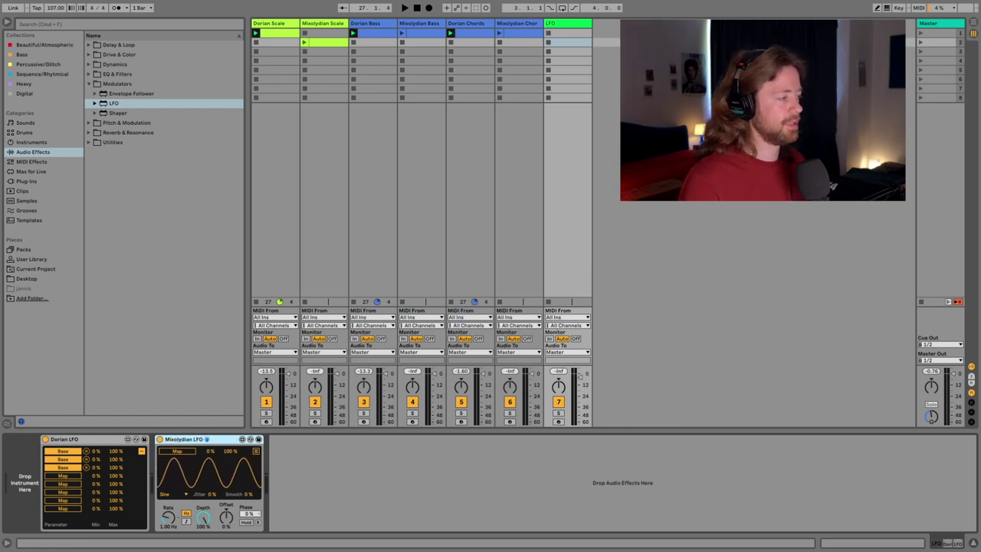
- Switch the Mixolydian LFO to tempo-synced timing with a rate of 2, and set its waveform to Random
left_click(185, 522)
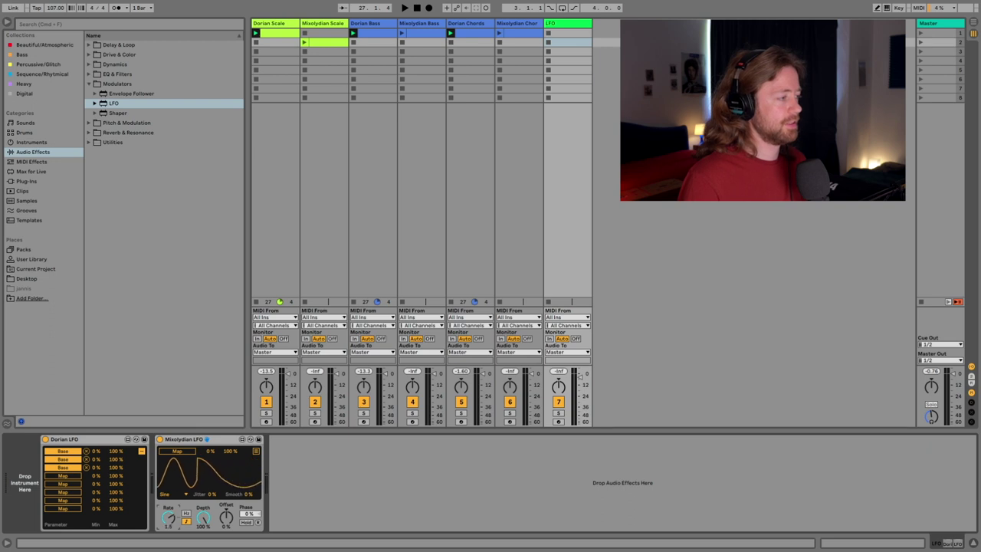
left_click(172, 493)
left_click(168, 477)
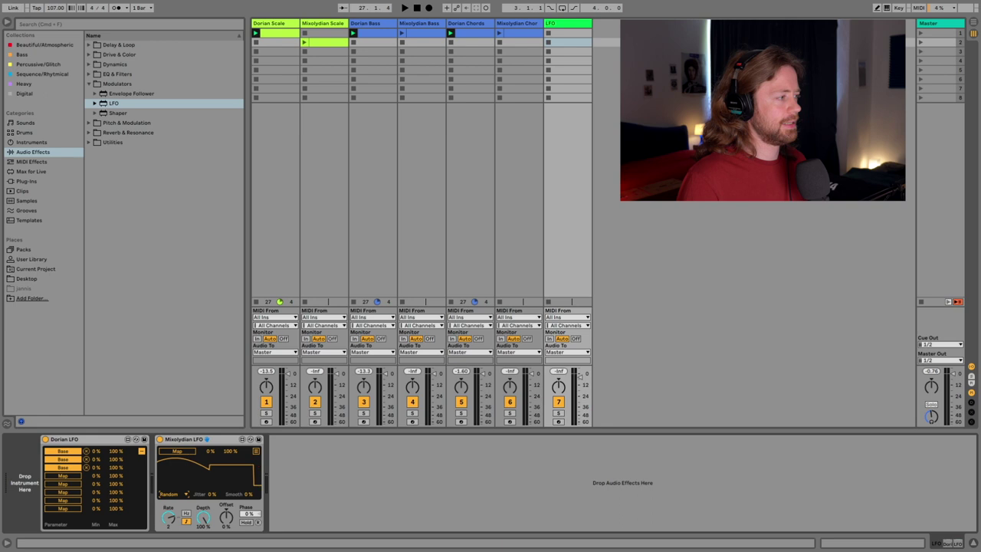
- Move the clips on the Mixolydian Bass and Mixolydian Chords tracks down into the second scene
left_click_drag(422, 33, 422, 42)
left_click_drag(518, 33, 519, 42)
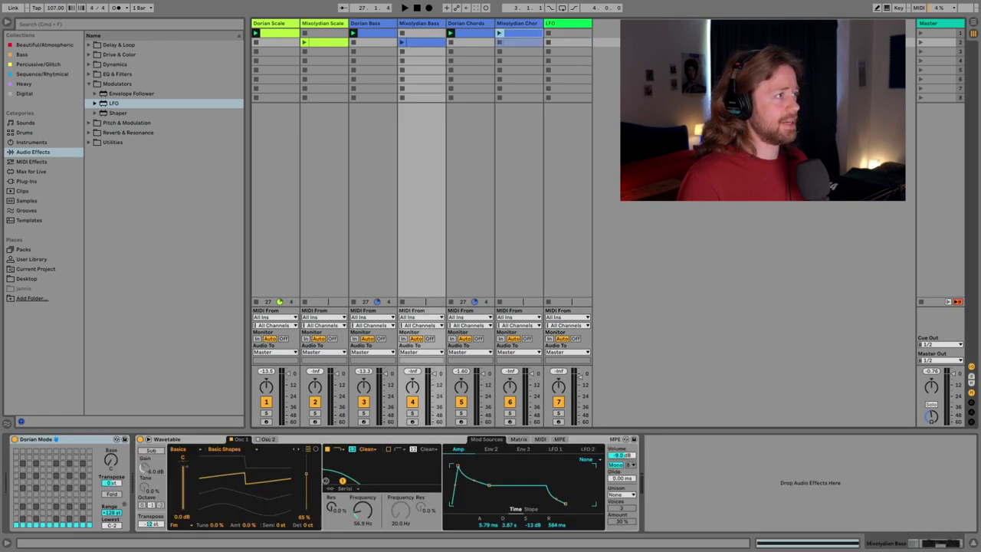
- Replace the Dorian Mode device on the Mixolydian Scale track with the Mixolydian Mode preset of the Scale effect
key("Right")
key("Right")
key("Left")
key("Left")
key("Left")
key("Left")
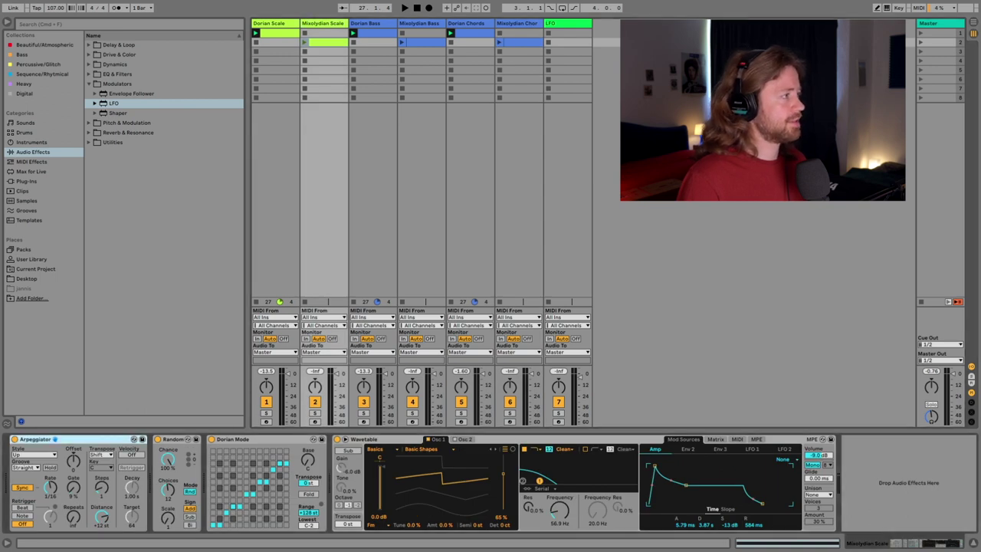
key("Down")
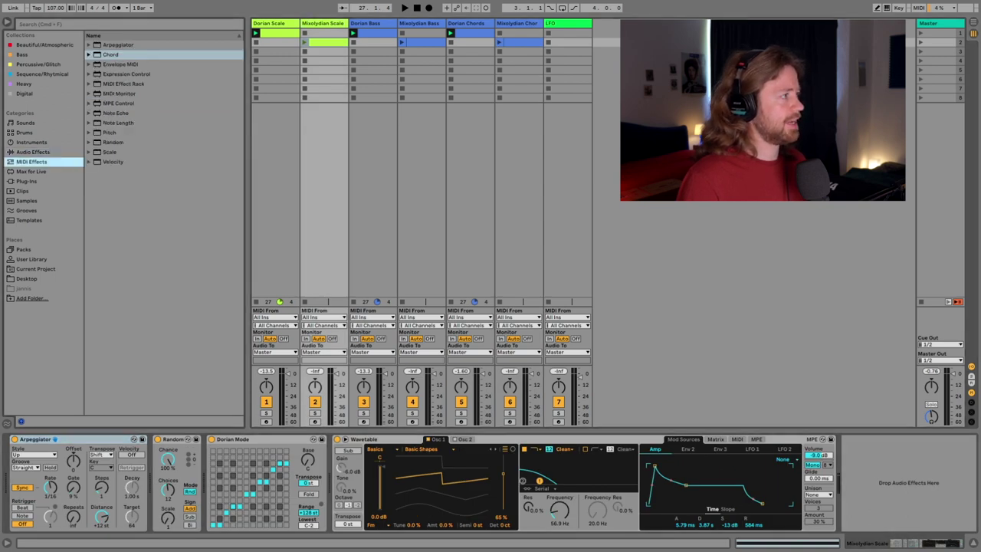
left_click(89, 152)
scroll(163, 229, "down", 2)
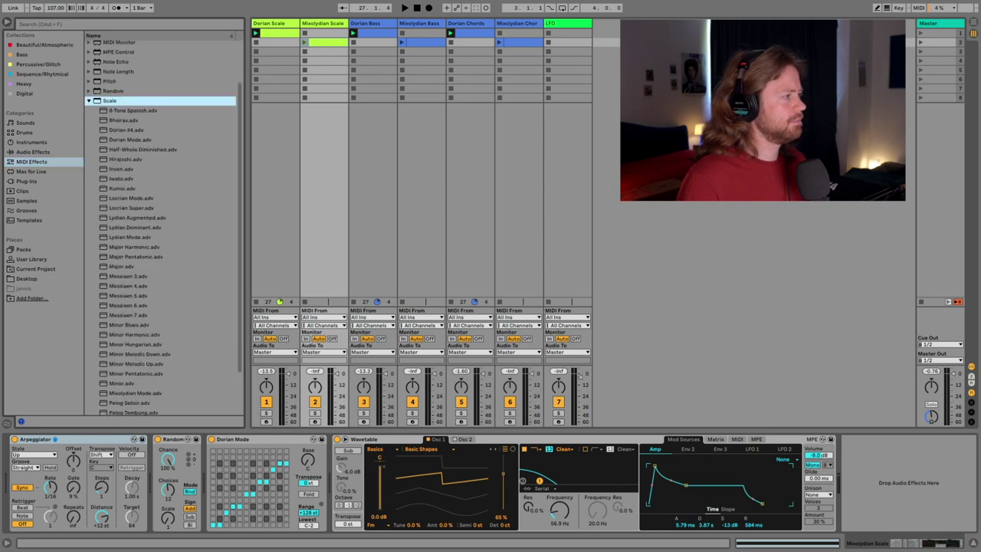
double_click(143, 390)
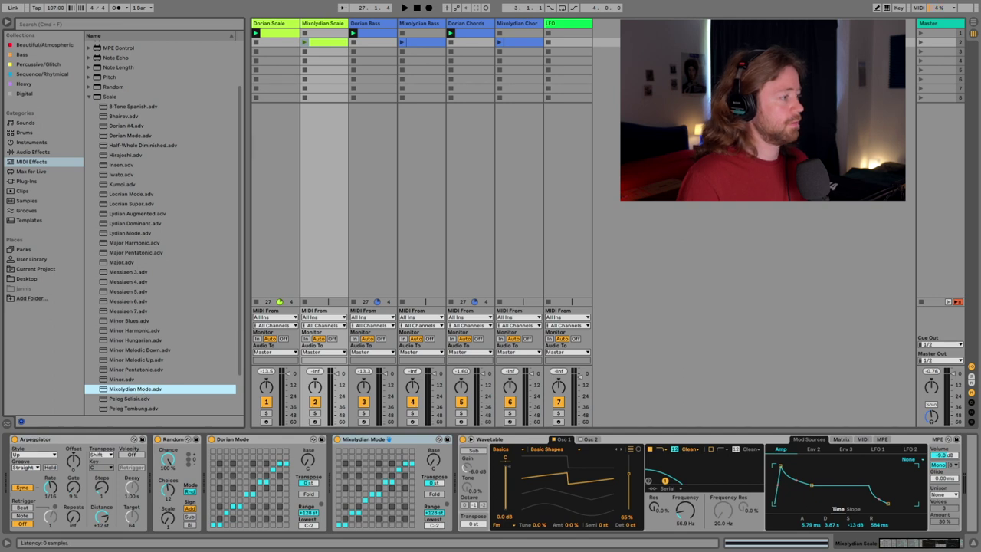
left_click(236, 440)
key("Delete")
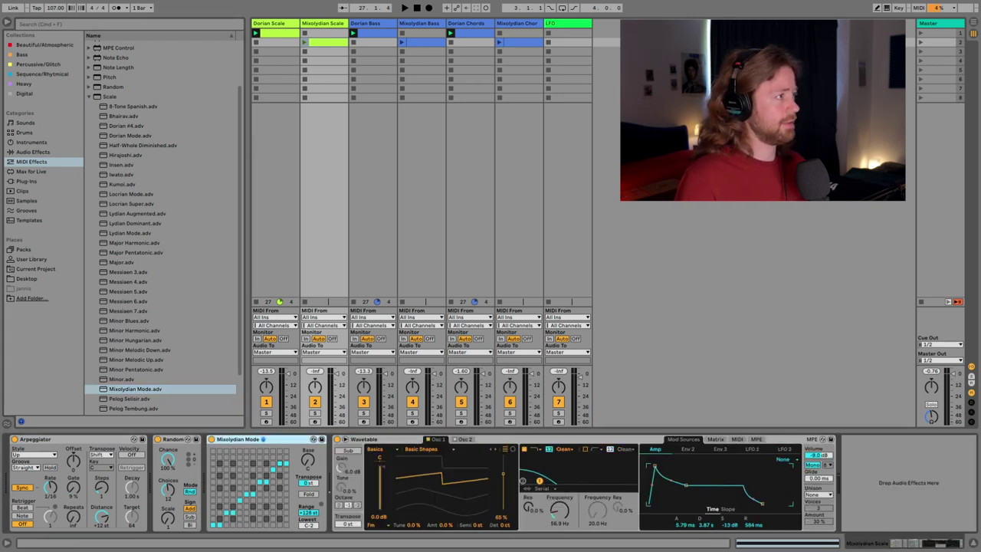
- Replace the Dorian Mode device on the Mixolydian Bass track with the Mixolydian Mode Scale preset
left_click(420, 23)
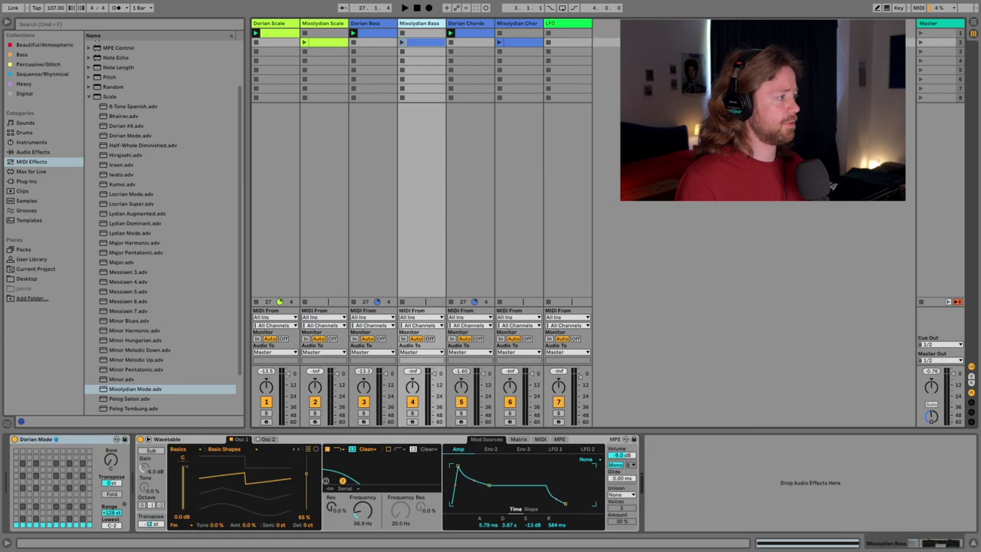
key("Delete")
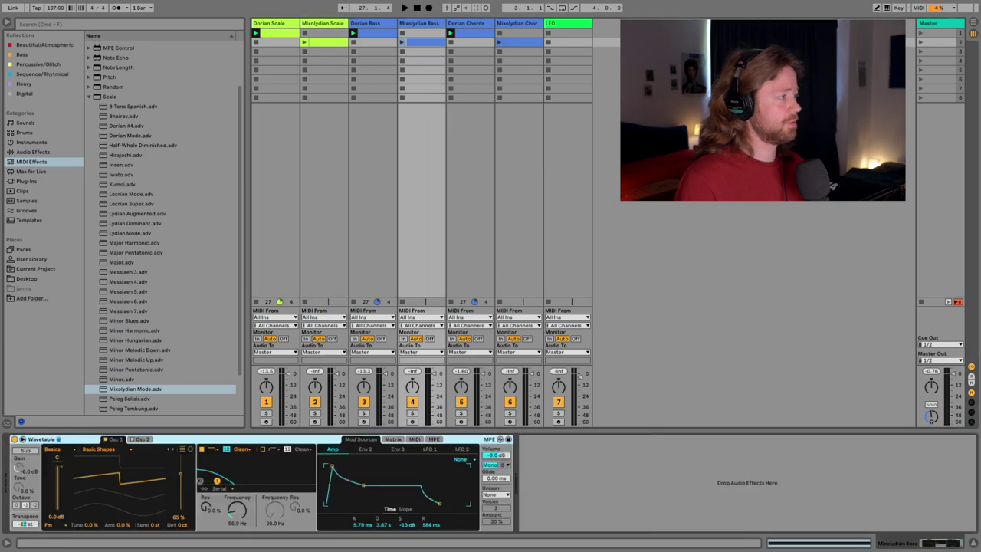
double_click(134, 389)
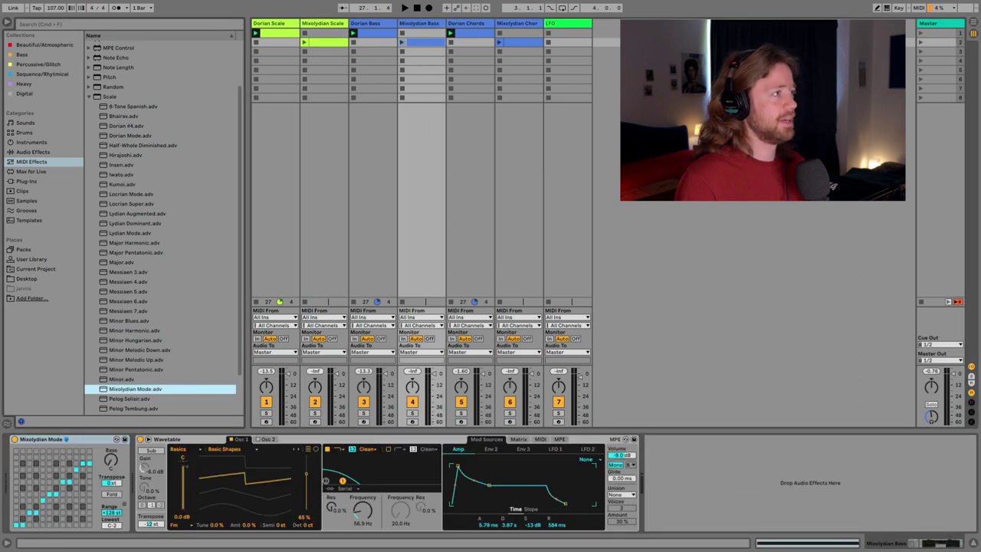
- Set the Chord device on the Mixolydian Chords track to +4 st for Shift 1 and +9 st for Shift 2
left_click(523, 42)
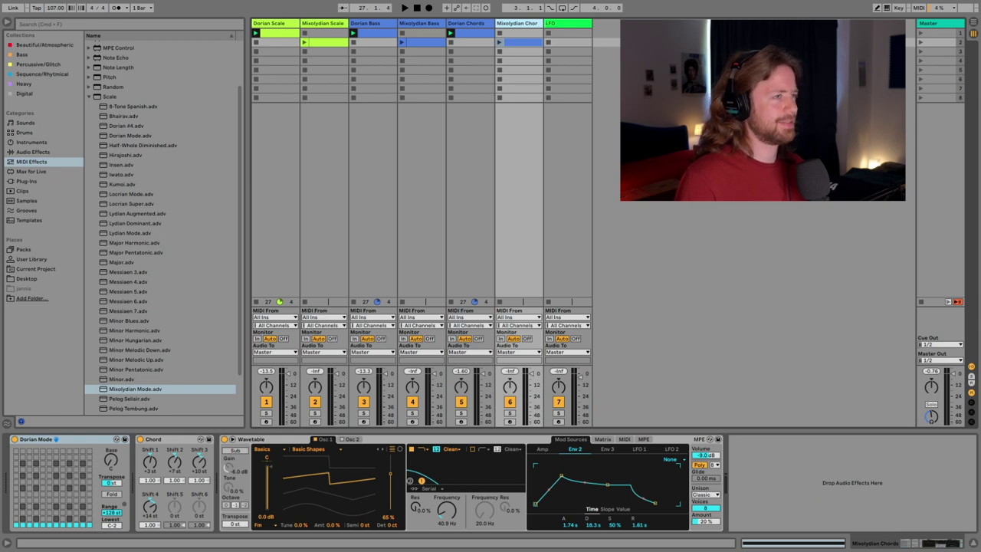
mouse_move(491, 3)
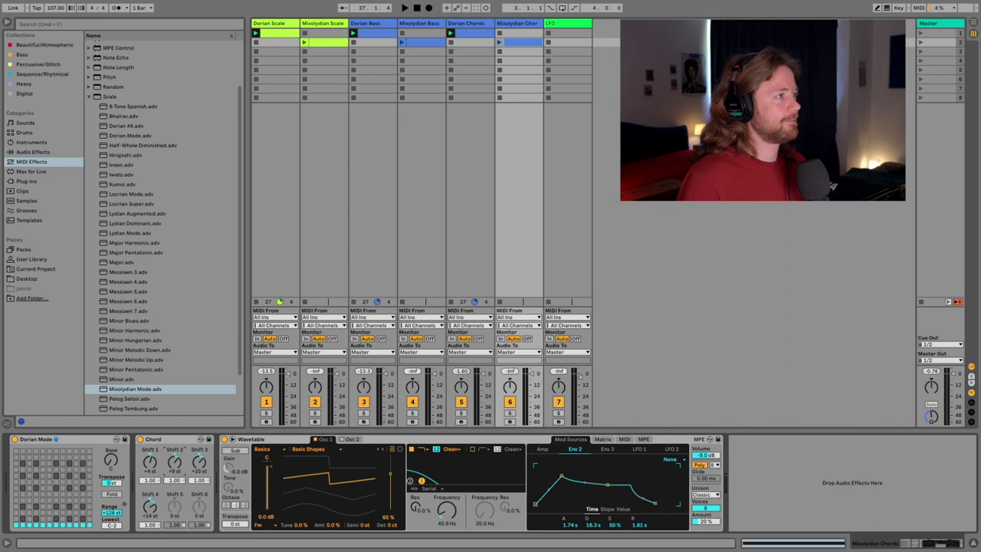
- Map the Mixolydian LFO to the Base of the Scale device on the Mixolydian Chords track
left_click(581, 376)
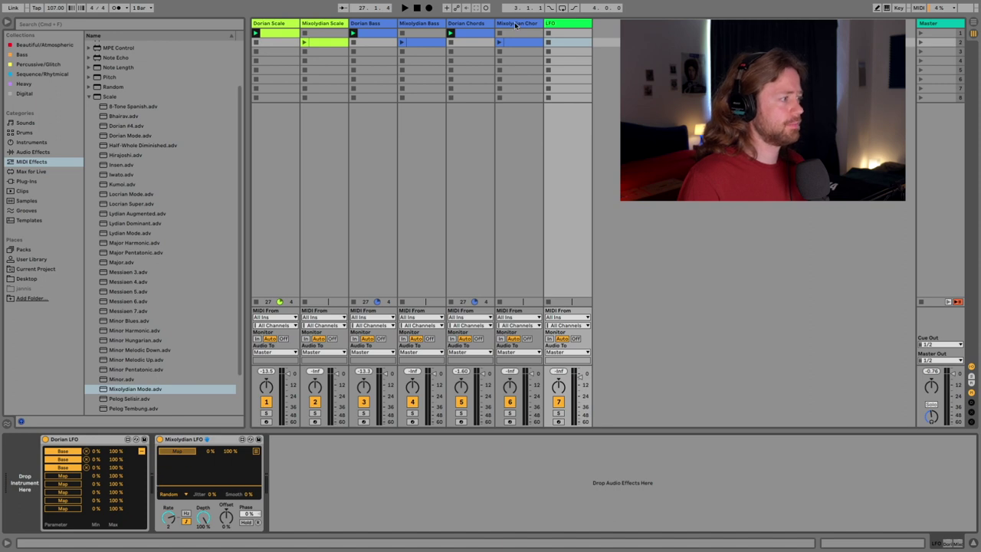
key("Left")
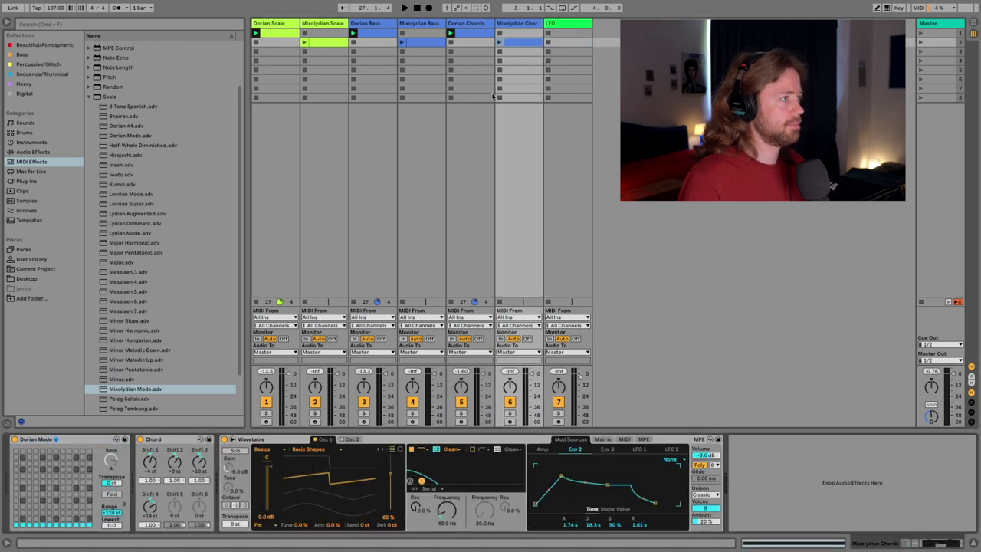
left_click(561, 24)
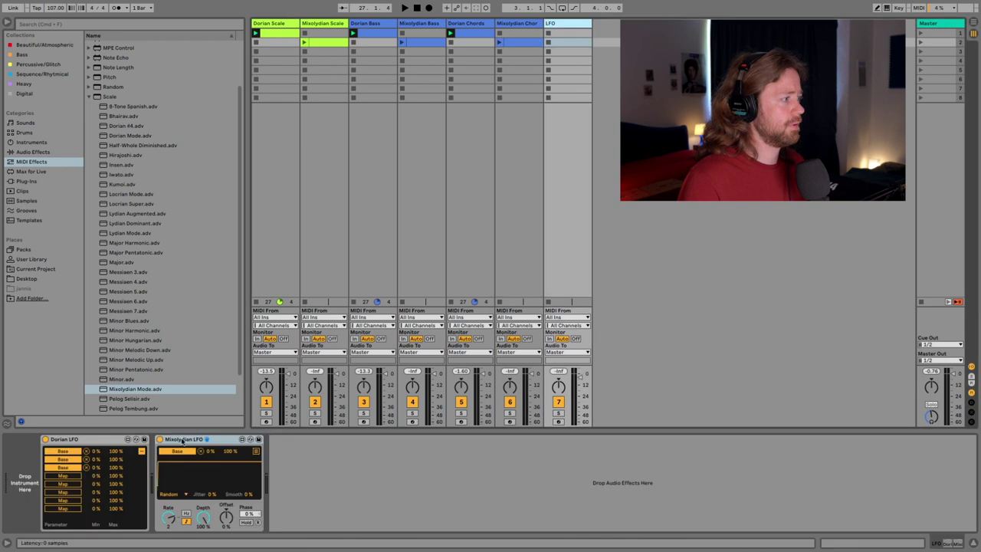
- Expand the Mixolydian LFO's mapping slots and map two more to the Scale Base on the Mixolydian Bass and Mixolydian Scale tracks
left_click(258, 452)
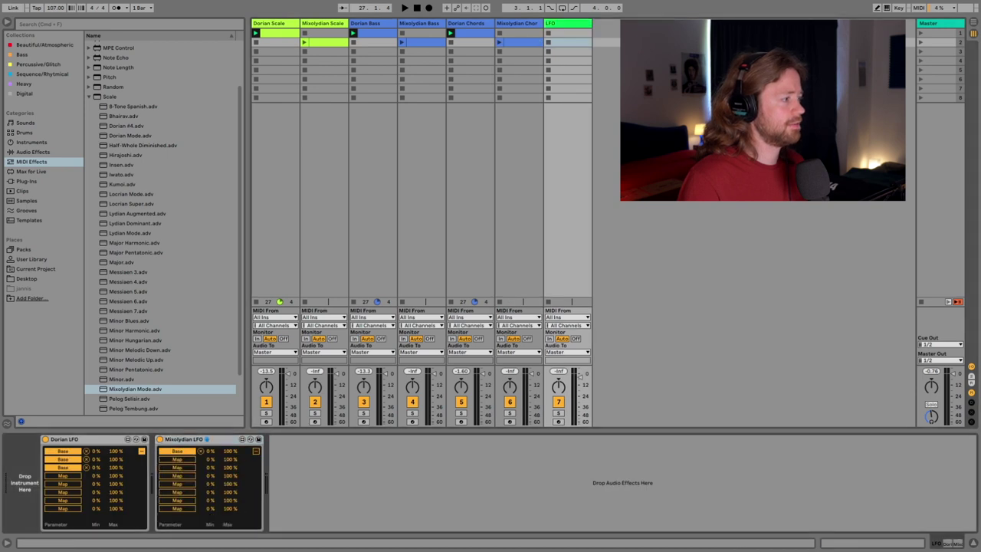
left_click(177, 459)
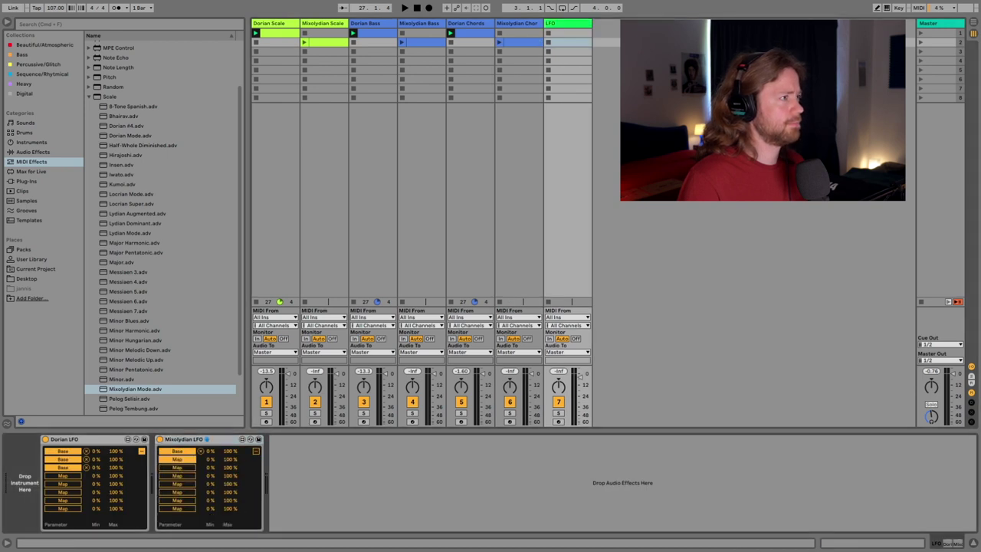
left_click(419, 23)
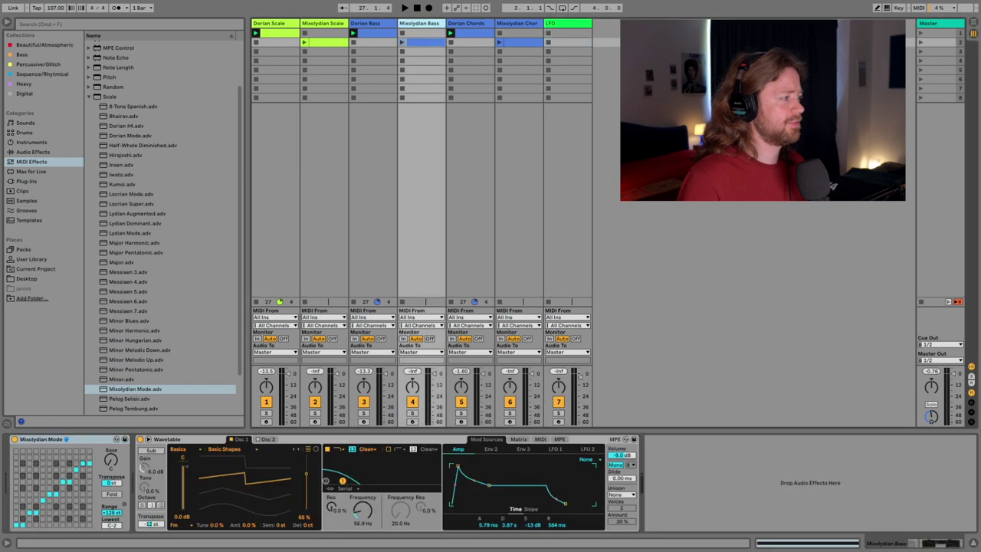
left_click(579, 376)
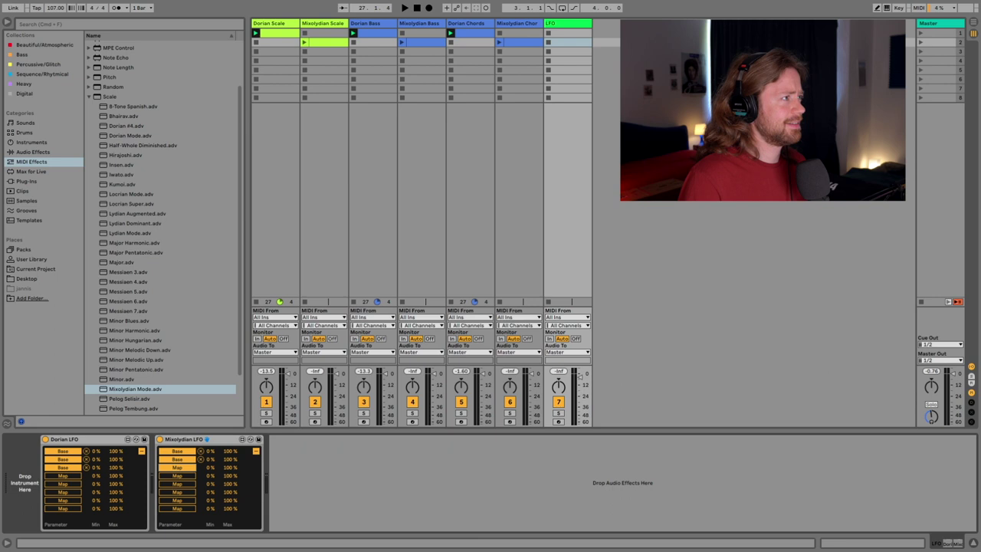
left_click(323, 23)
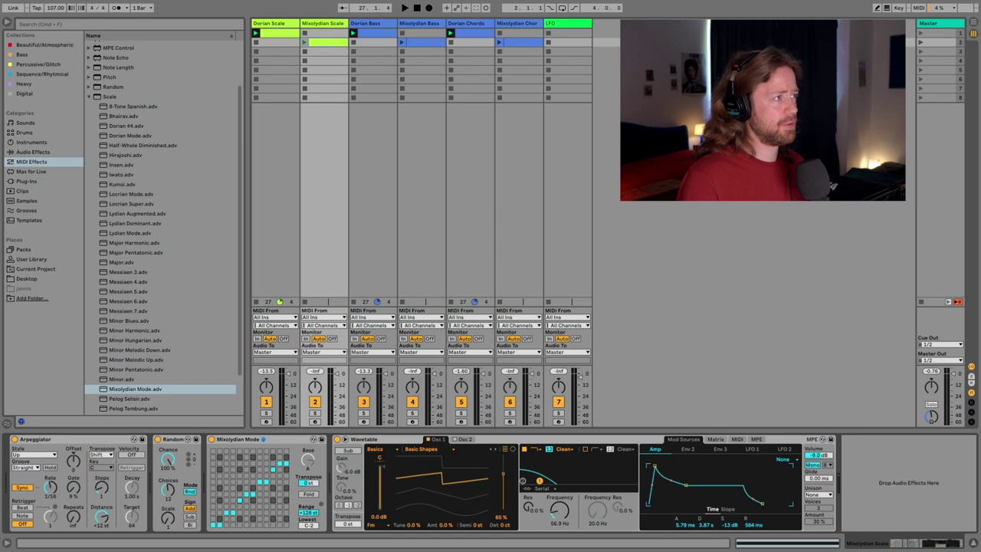
- Play back the Mixolydian scene, switch to the Dorian scene and back again to compare them, and stop playback
left_click(921, 42)
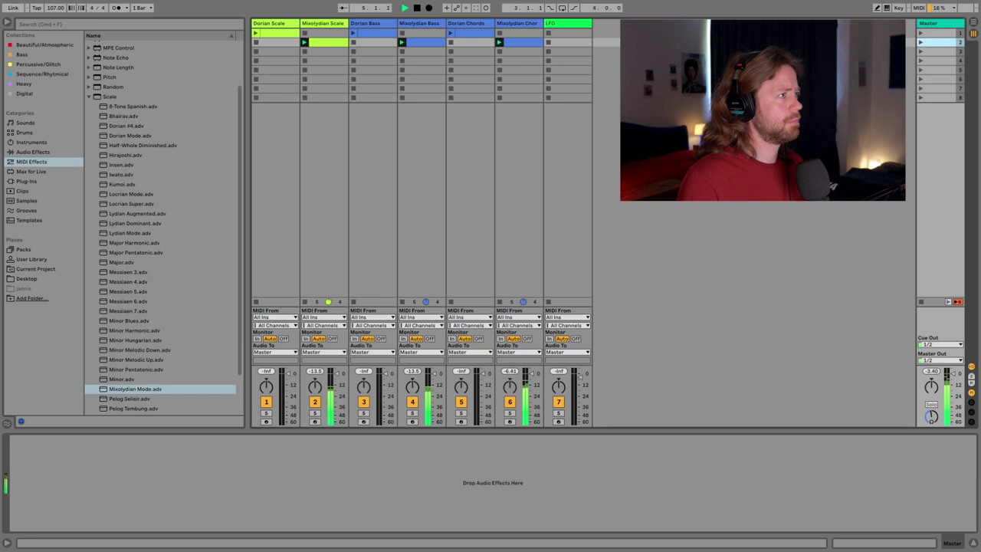
left_click(429, 23)
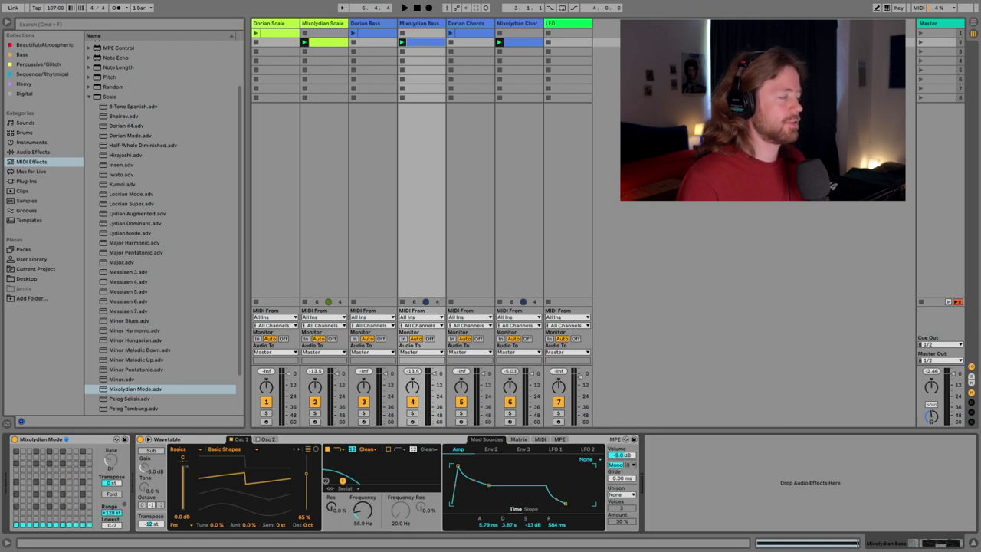
key("space")
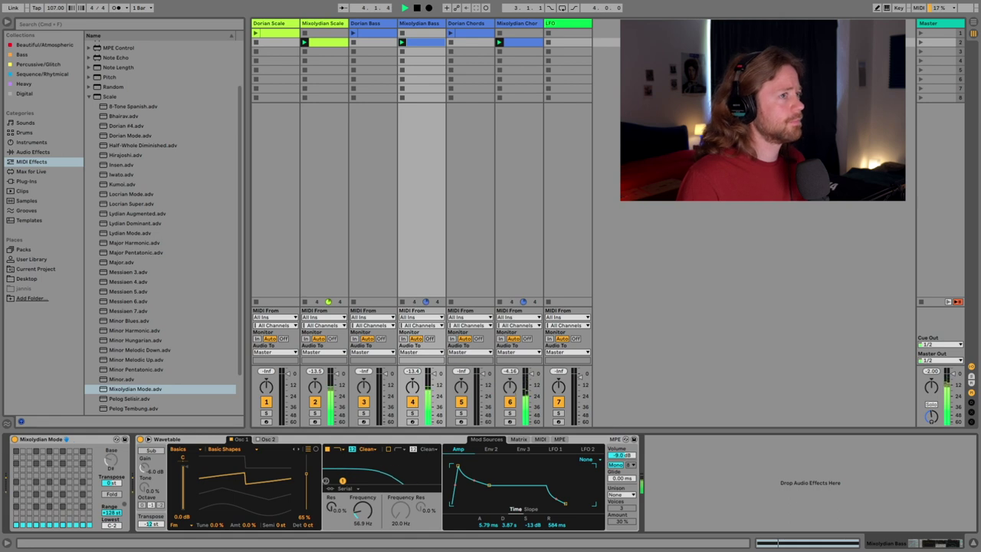
left_click(921, 33)
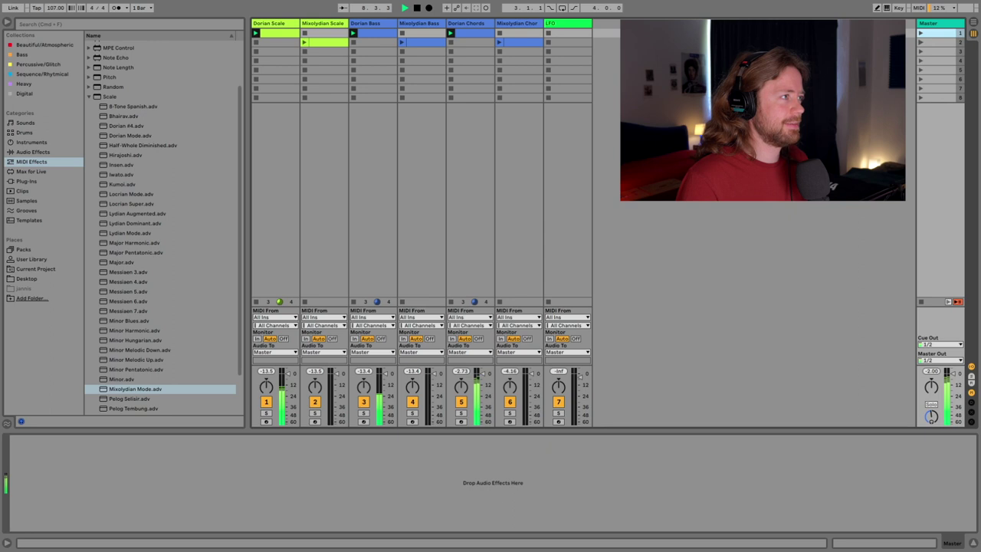
left_click(921, 46)
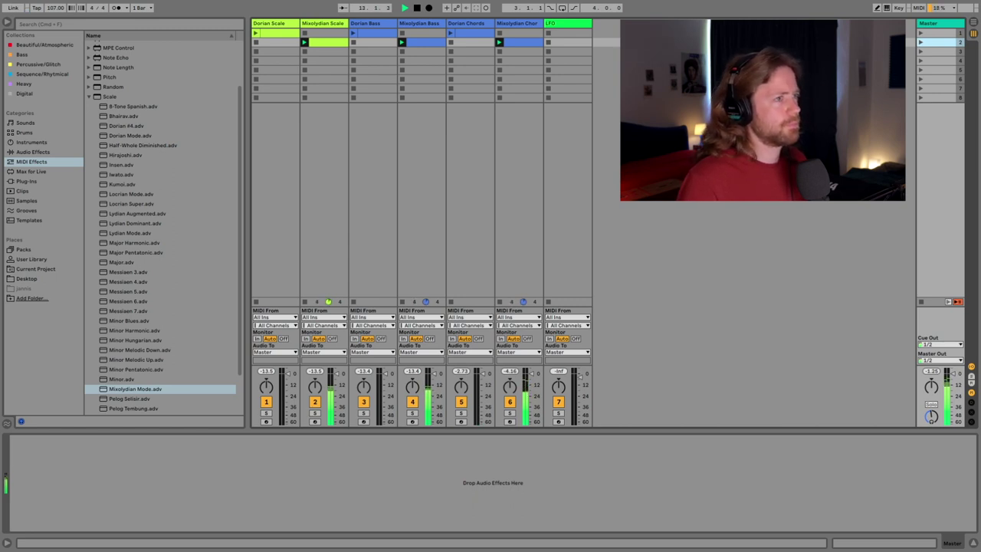
key("space")
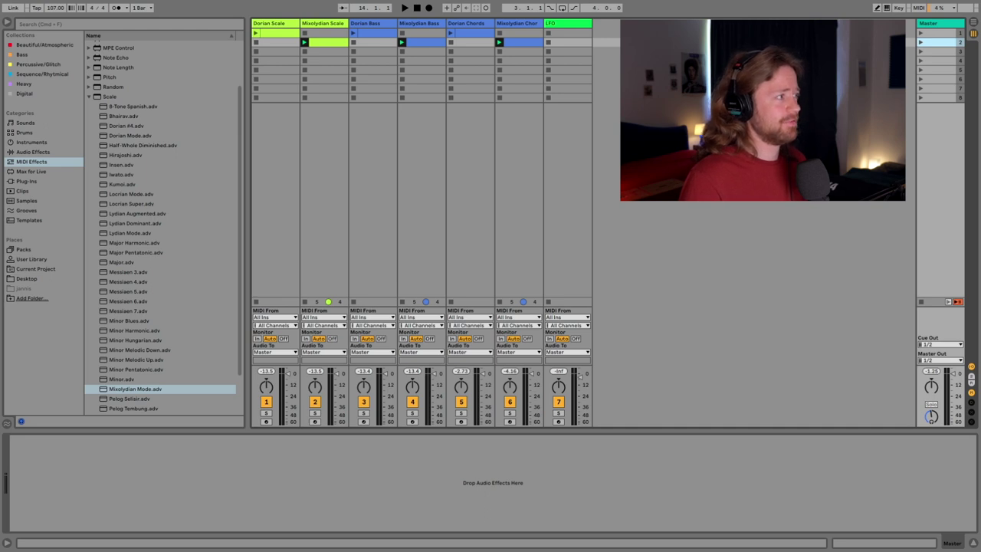
- Look through the available Scale presets and review the devices on the Mixolydian Scale, Bass and Chords tracks
scroll(160, 225, "down", 1)
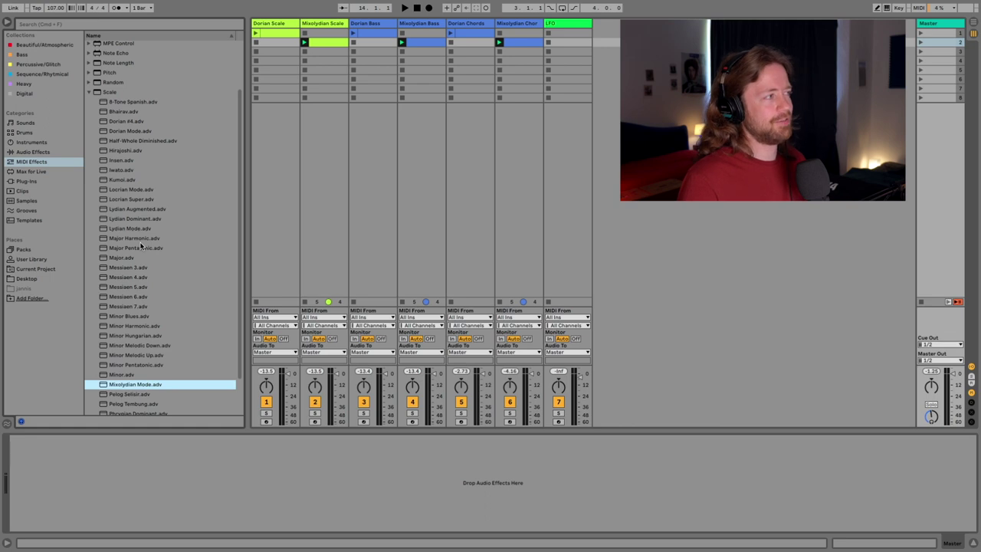
scroll(159, 226, "down", 2)
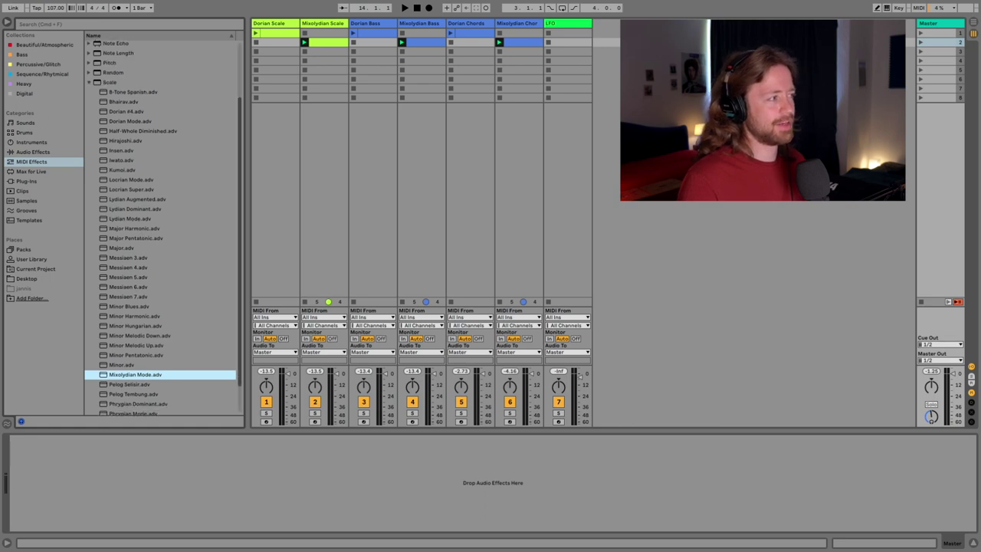
scroll(163, 228, "down", 1)
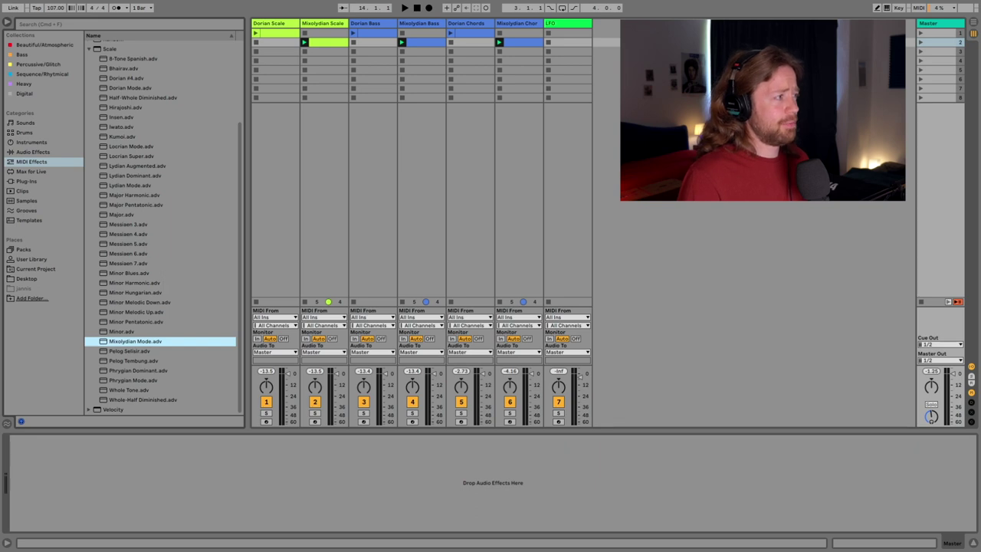
scroll(163, 228, "up", 2)
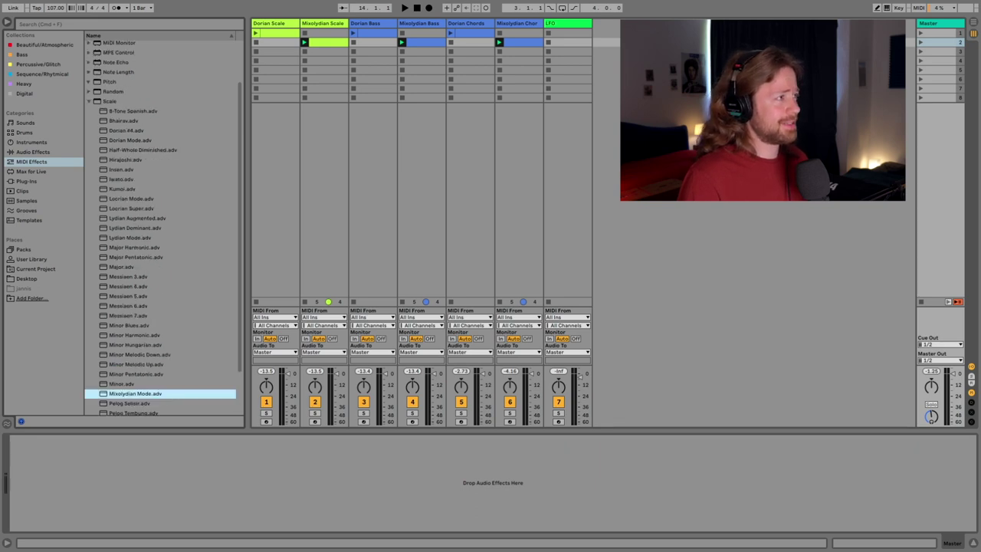
scroll(163, 228, "down", 2)
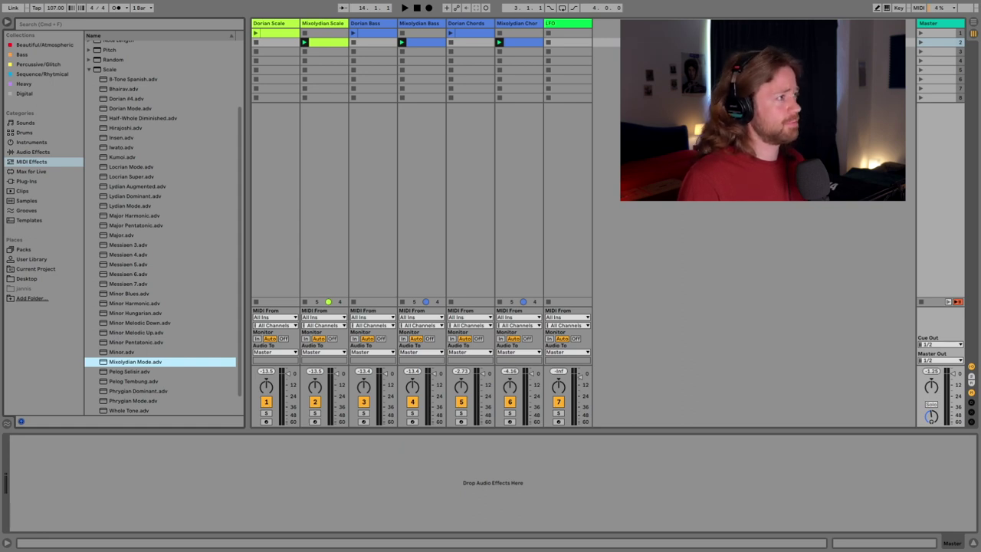
left_click(317, 24)
left_click(420, 23)
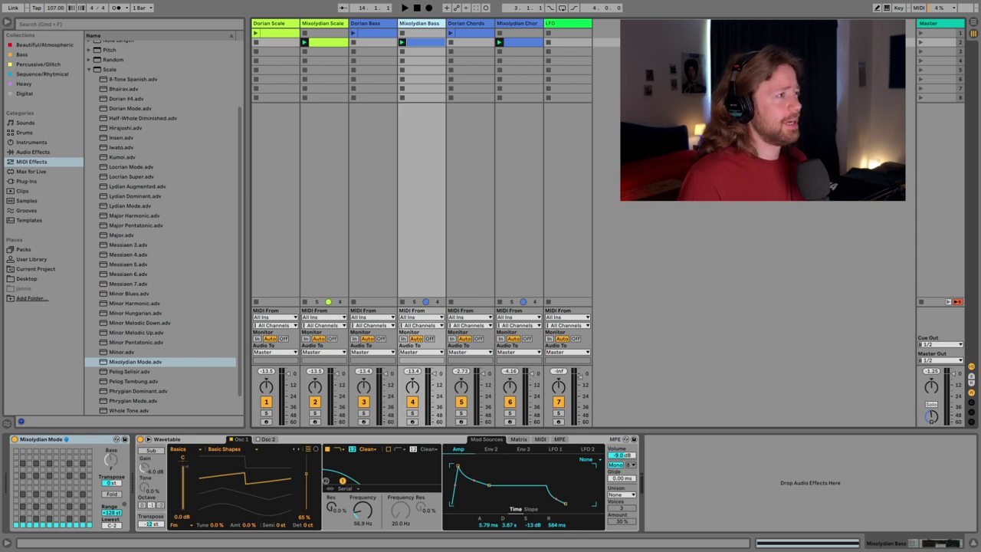
left_click(537, 23)
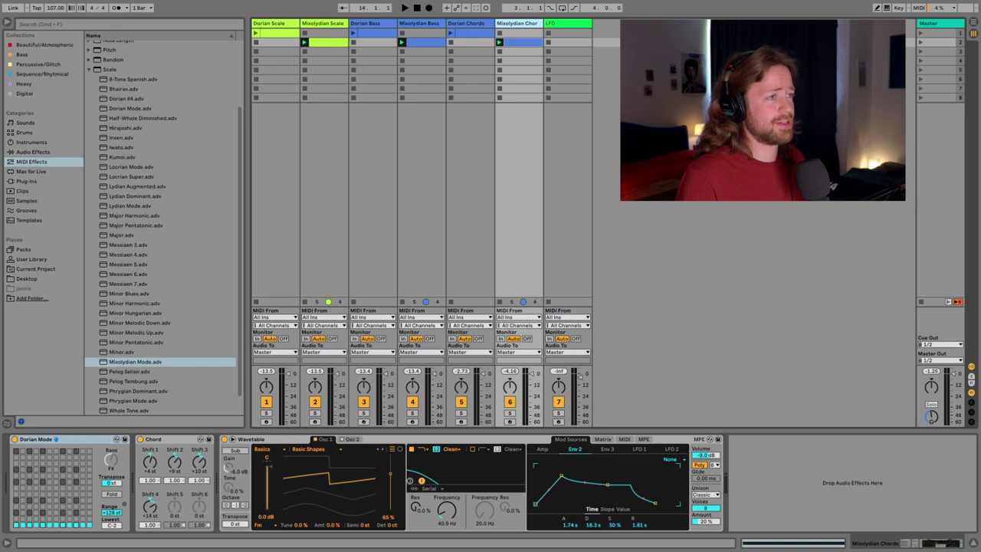
- Enable the follow action of scene 1, set to Any with an action time of 2 bars, and test it in playback
left_click(939, 33)
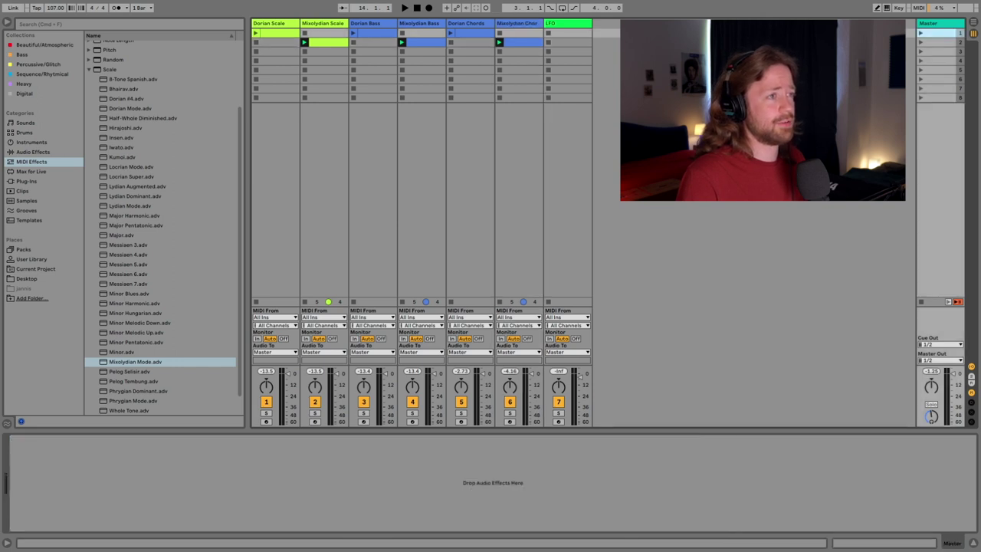
double_click(939, 33)
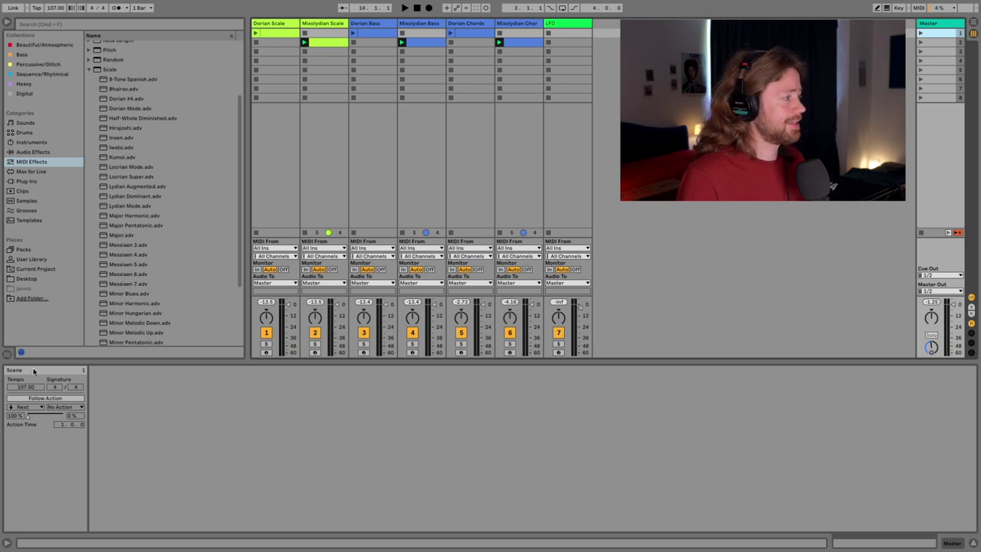
left_click(51, 398)
left_click(42, 407)
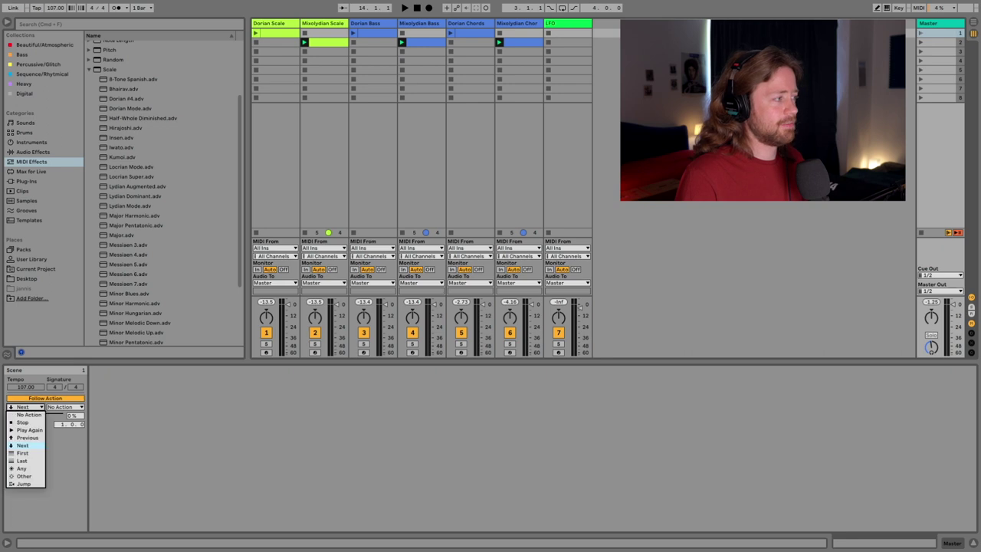
left_click(21, 468)
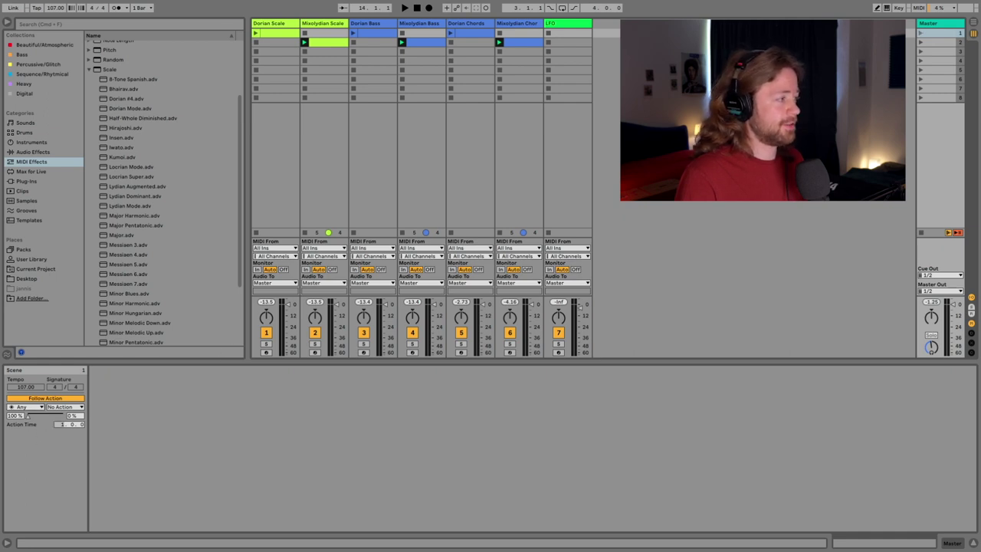
left_click(60, 426)
left_click(61, 426)
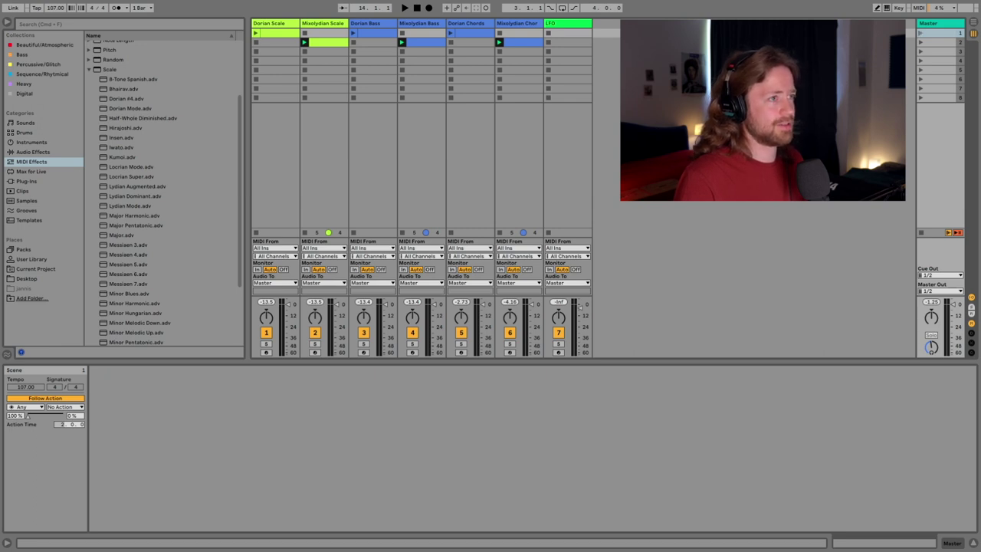
key("Return")
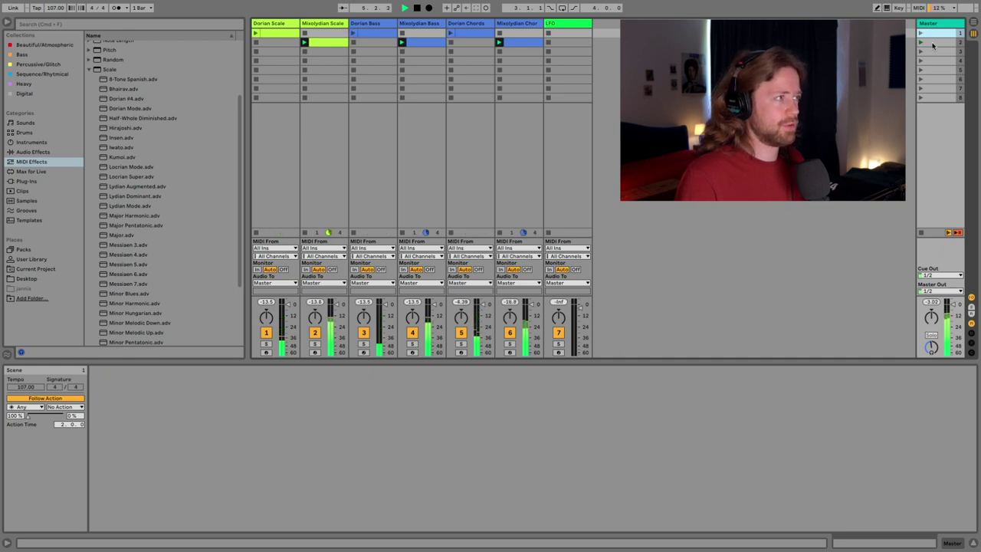
key("space")
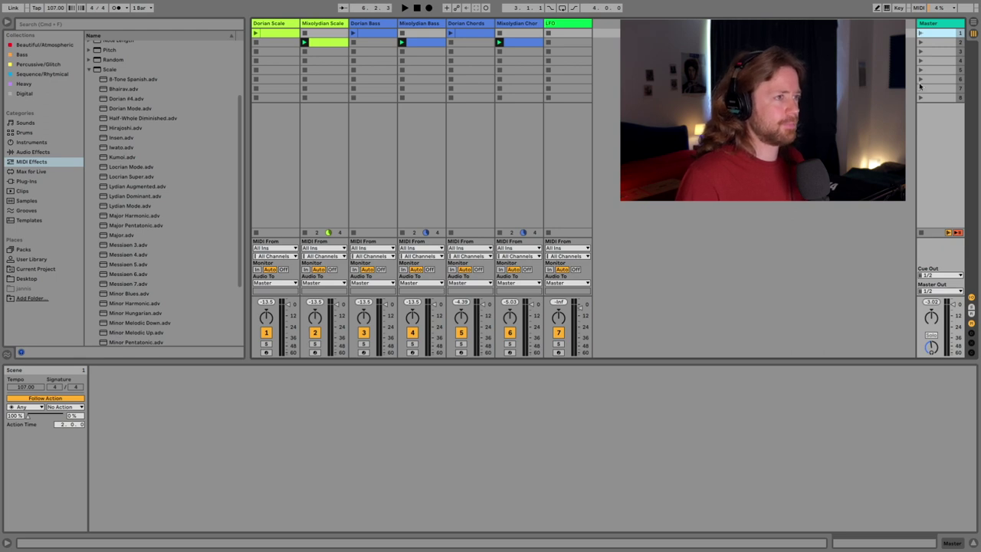
- Enable the follow action of scene 2, set to Any with a 2-bar action time, and play from scene 1 to hear the switching
key("Down")
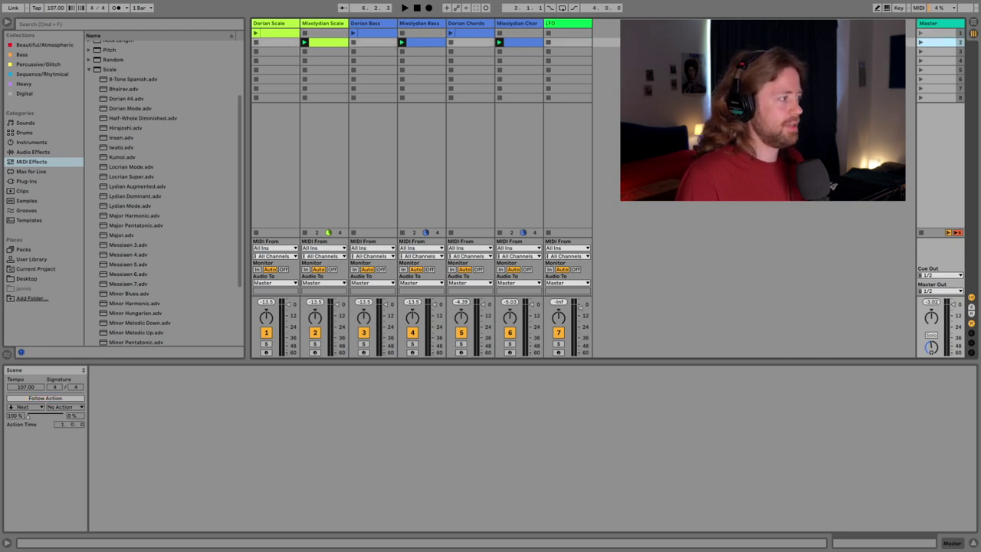
left_click(45, 398)
left_click(25, 407)
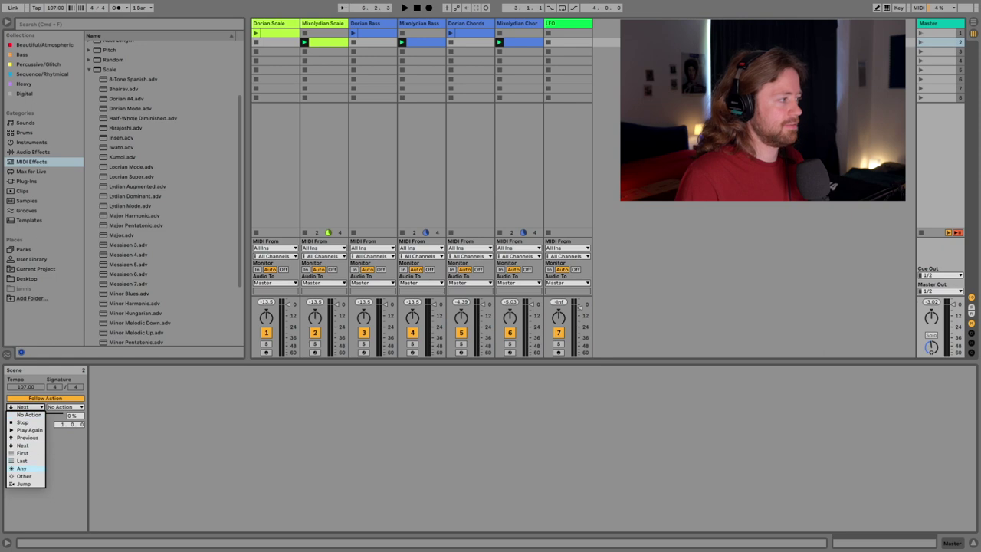
left_click(21, 468)
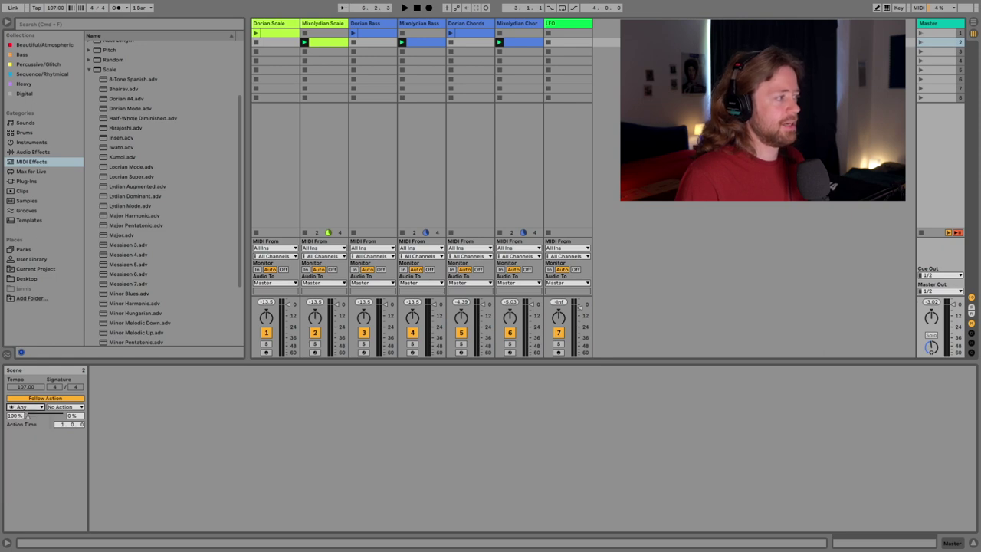
left_click_drag(59, 424, 59, 415)
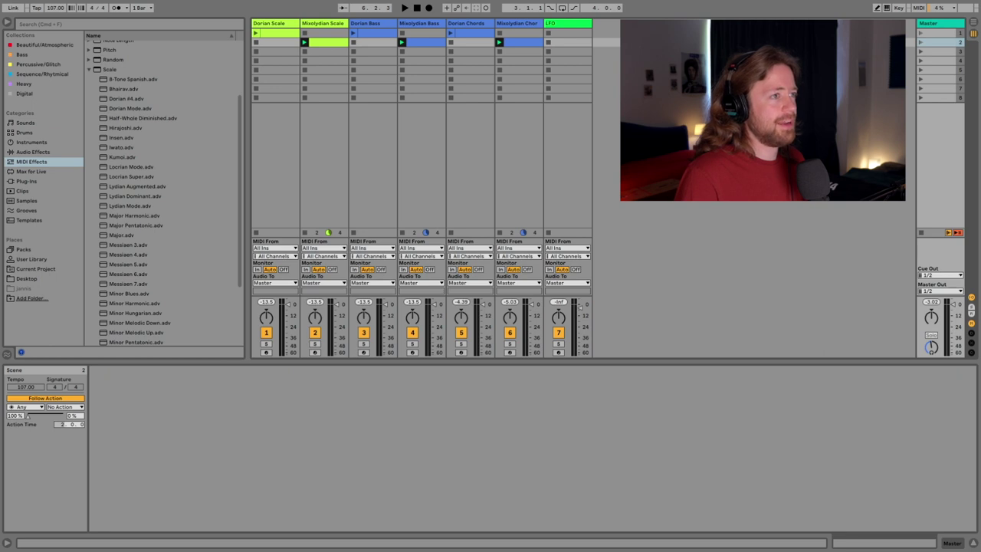
left_click(921, 33)
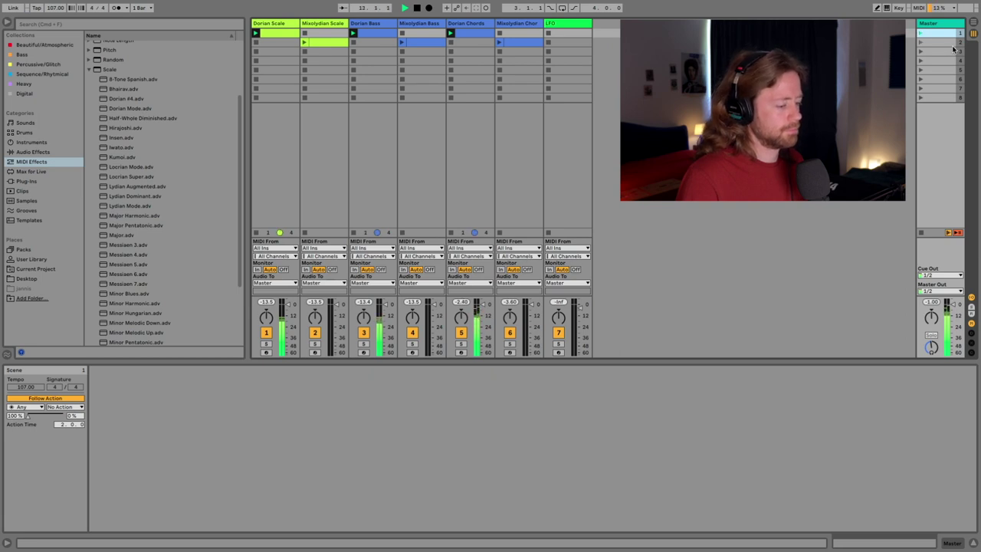
key("space")
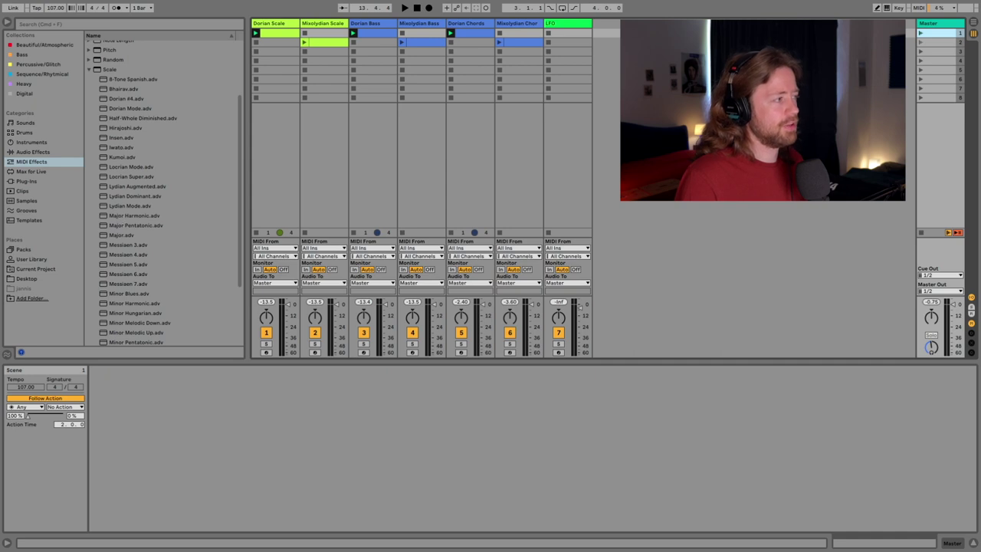
- Look through the Scale presets in the browser and briefly play back the Dorian scene
scroll(192, 247, "down", 4)
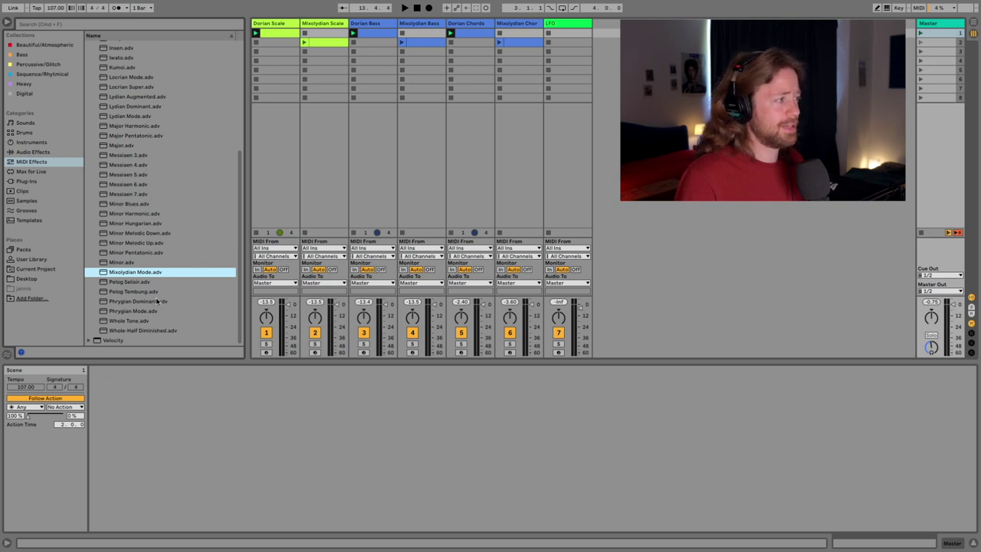
scroll(157, 300, "up", 5)
scroll(171, 297, "up", 4)
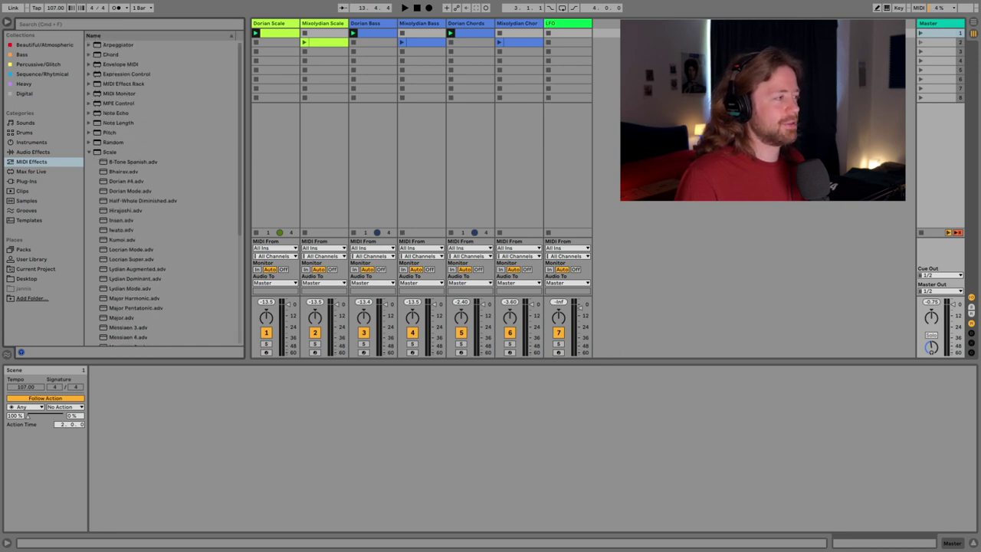
left_click_drag(247, 312, 244, 312)
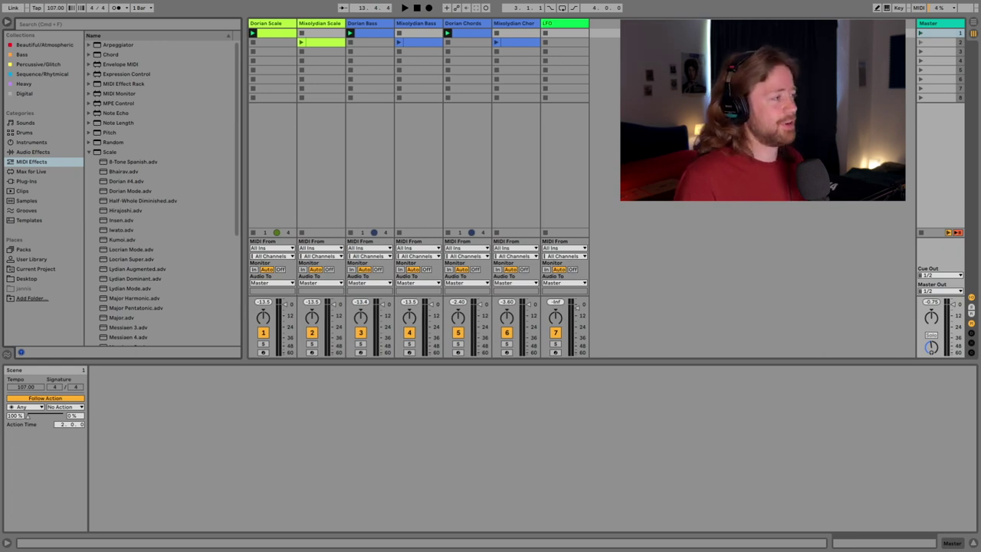
left_click_drag(244, 312, 247, 312)
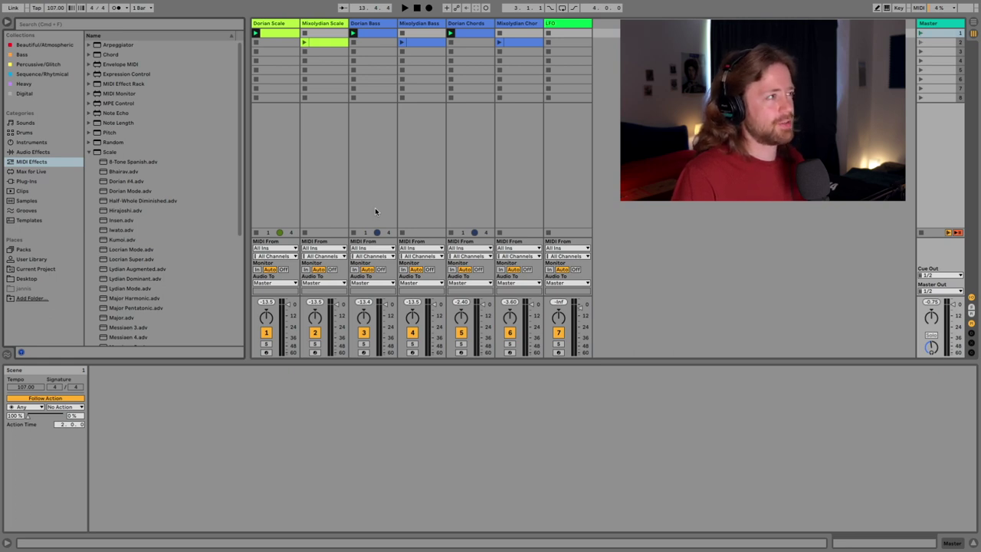
key("space")
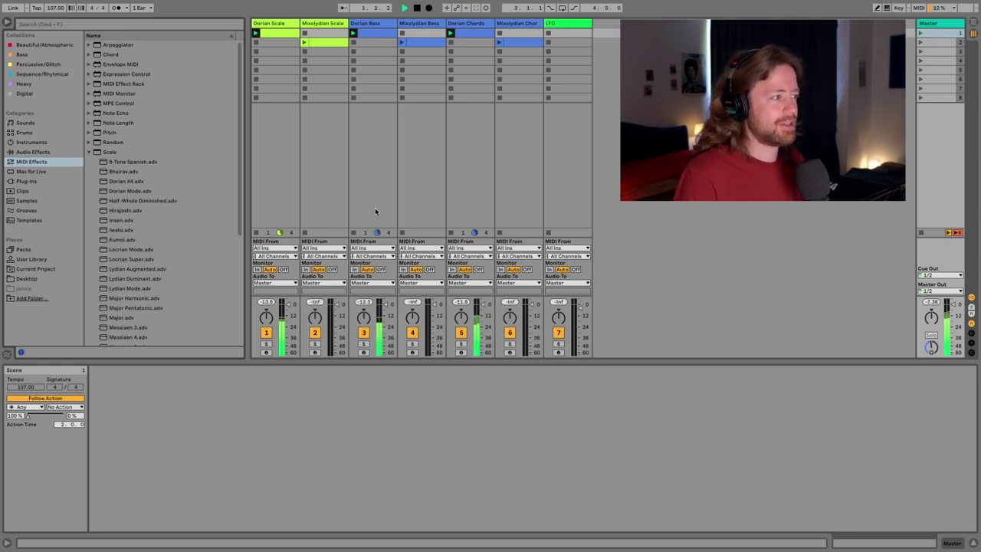
key("space")
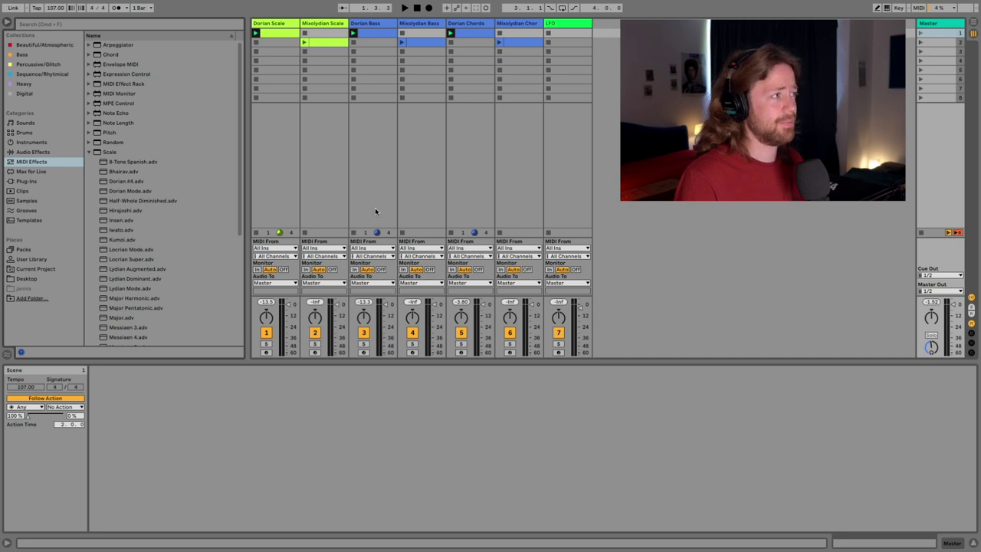
- Try a different Arpeggiator rate on the Dorian Scale track during playback, ending at 1/6
left_click(274, 23)
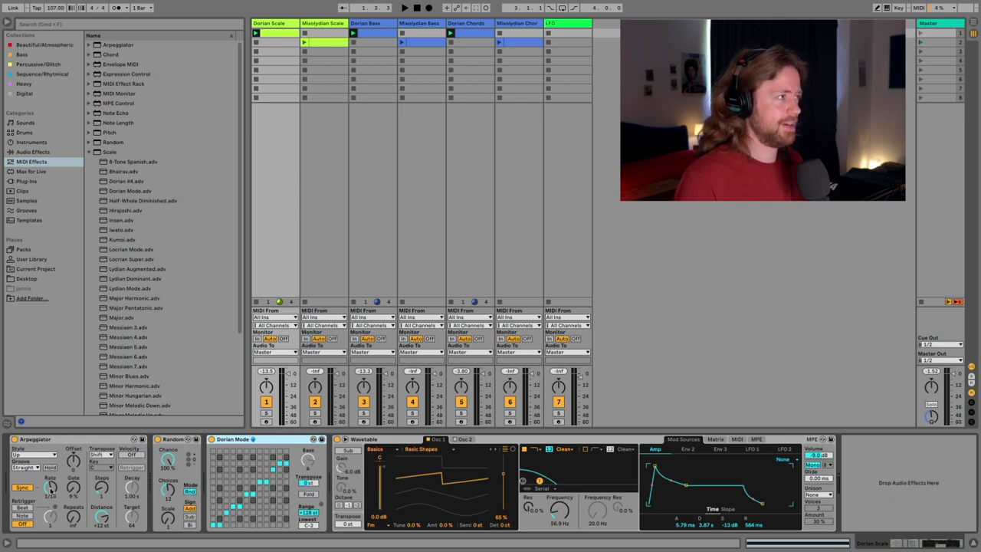
left_click_drag(51, 488, 51, 481)
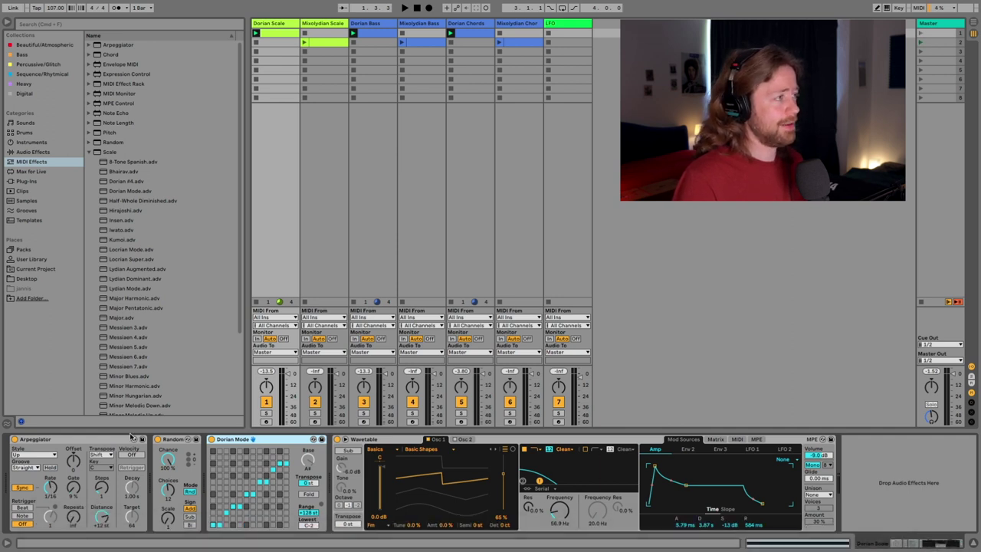
key("space")
left_click_drag(51, 487, 50, 459)
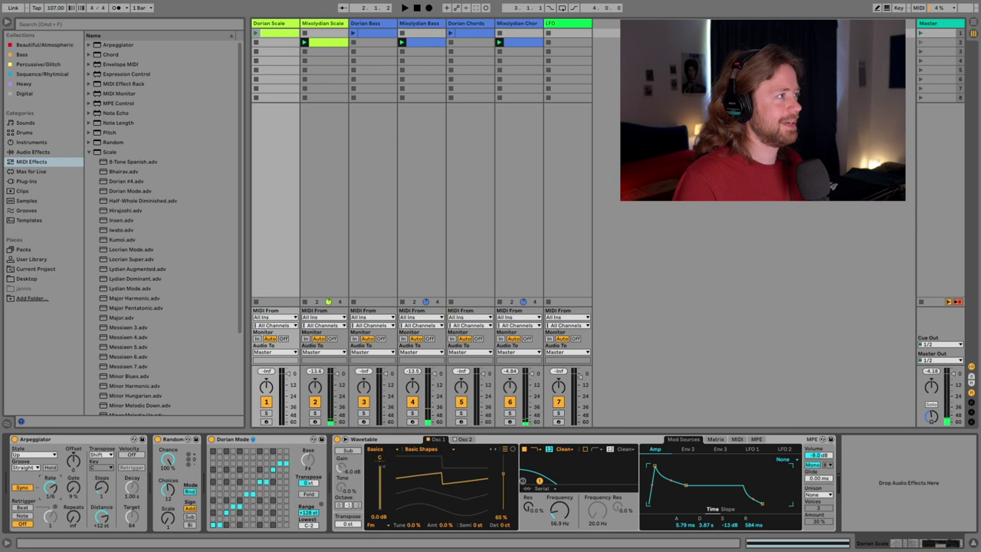
- Audition an Arpeggiator rate of 1/1 on the Mixolydian Scale and Dorian Scale tracks, and stop playback
left_click(324, 23)
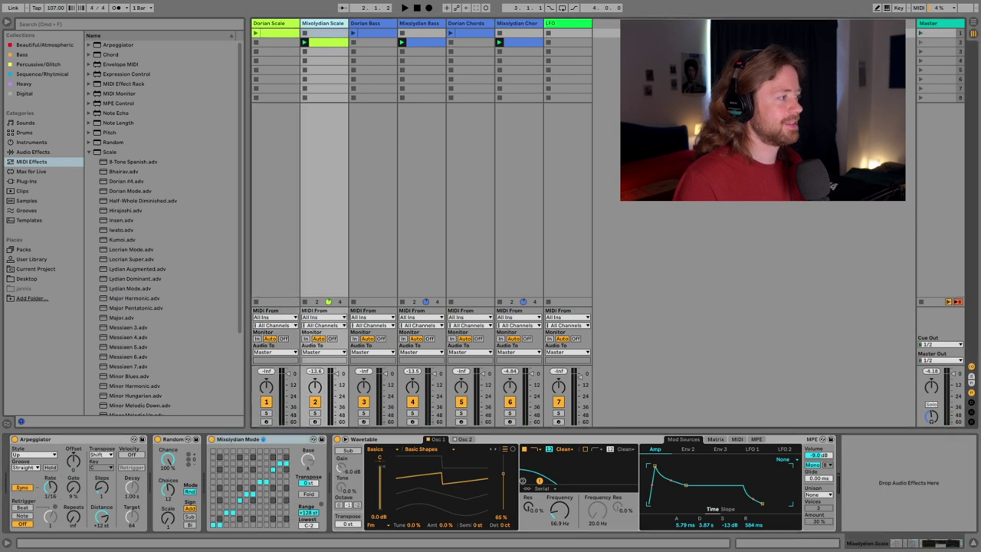
key("Return")
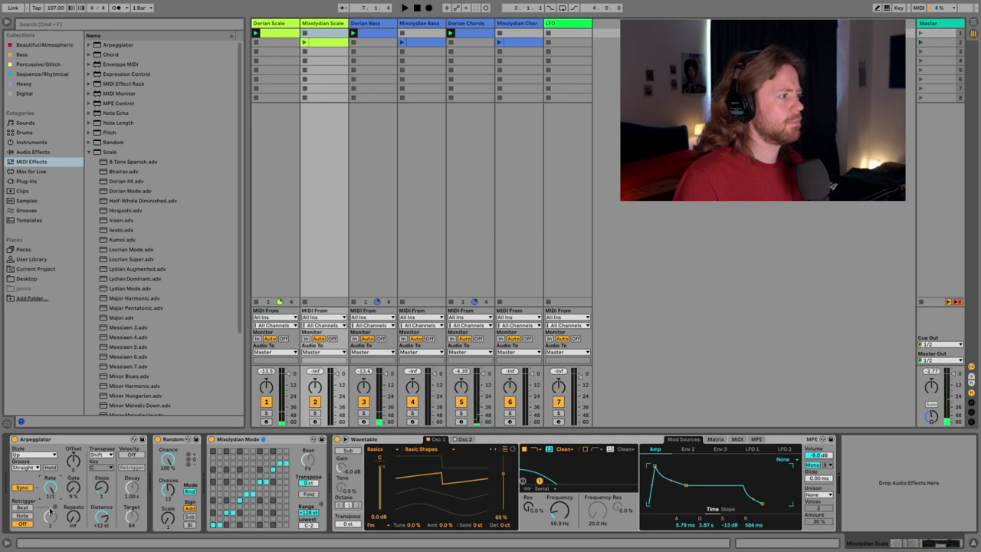
left_click(282, 25)
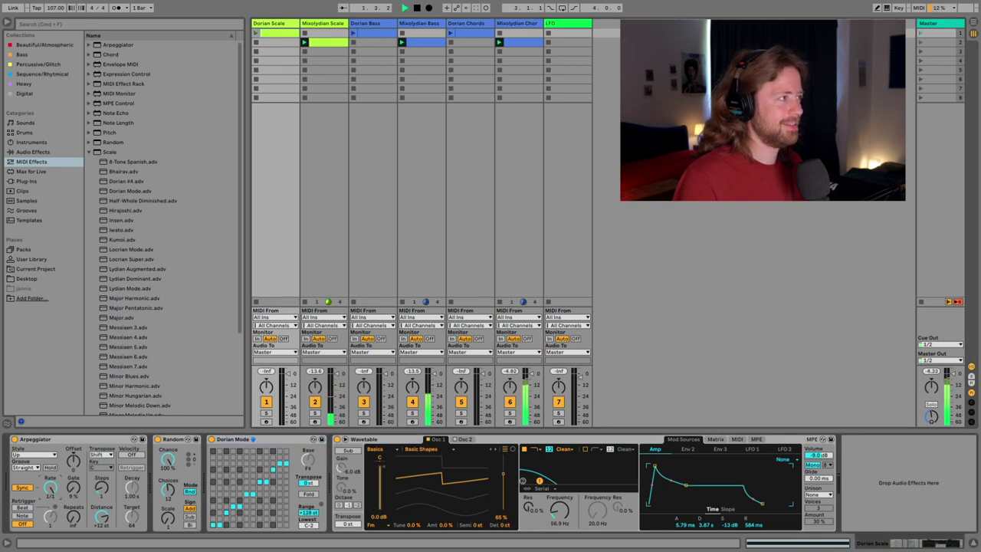
key("space")
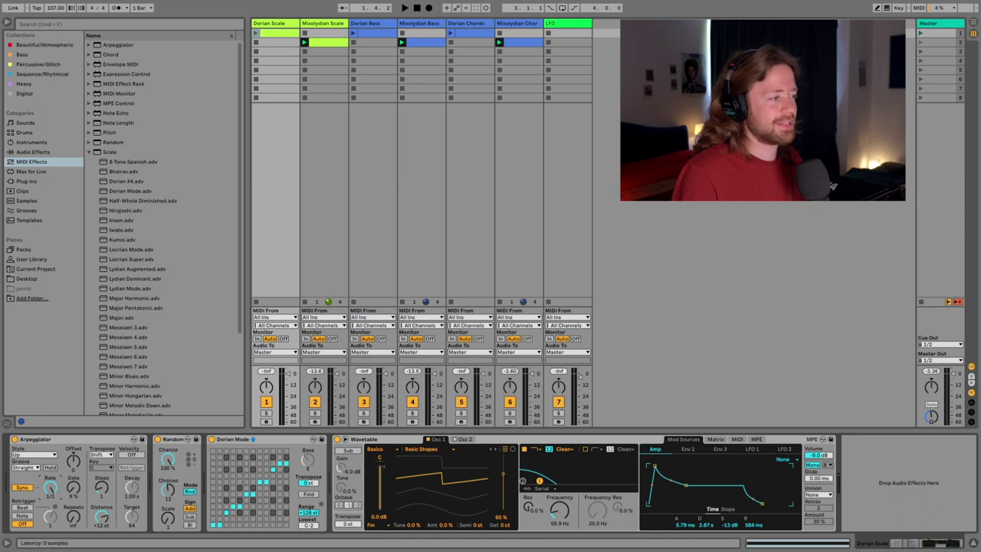
- Disable the follow actions of scene 2 and scene 1
left_click(390, 440)
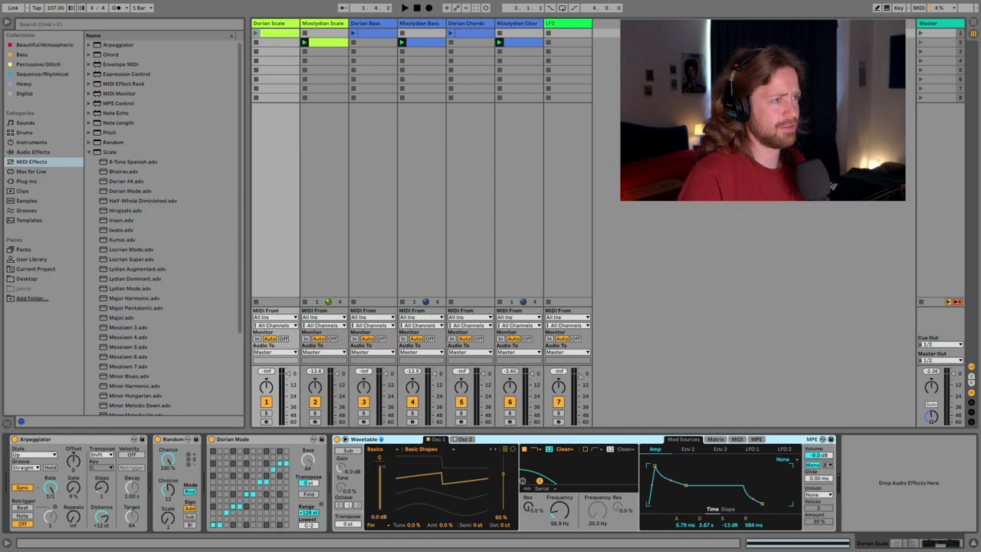
left_click(941, 33)
double_click(941, 42)
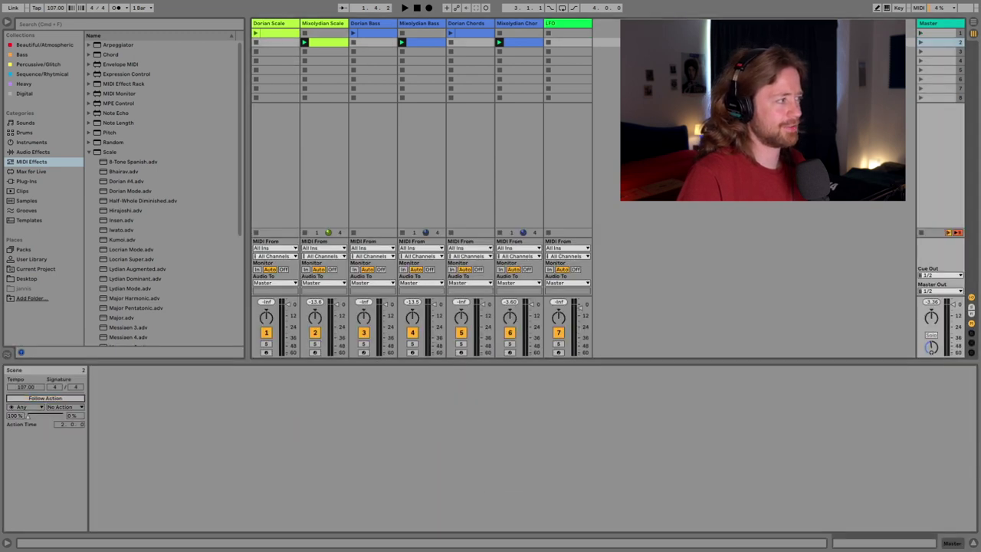
key("Up")
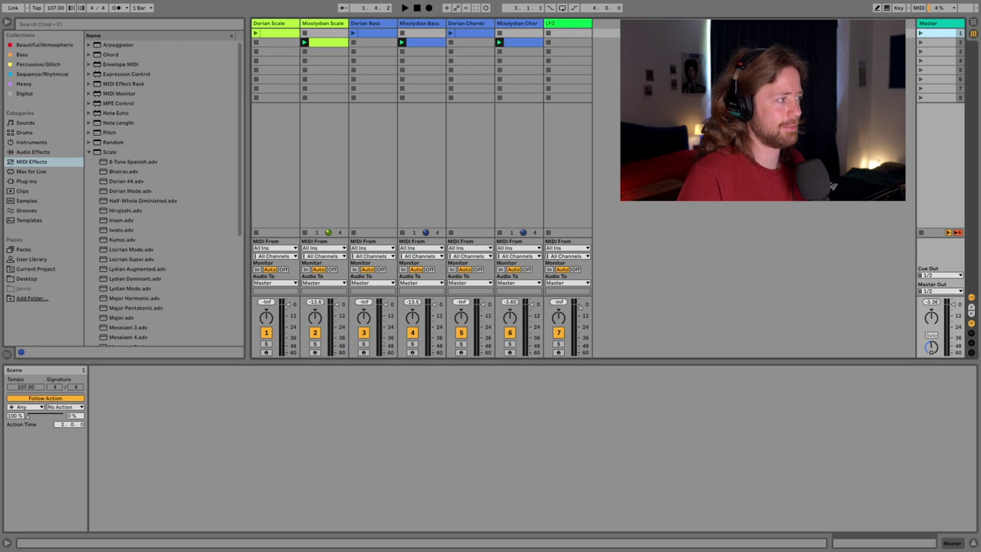
left_click(45, 398)
- While scene 2 plays, set the Mixolydian Scale track's Arpeggiator style to Random, its rate to 1/16, and Random's Choices to 6 and Scale to 17
left_click(920, 42)
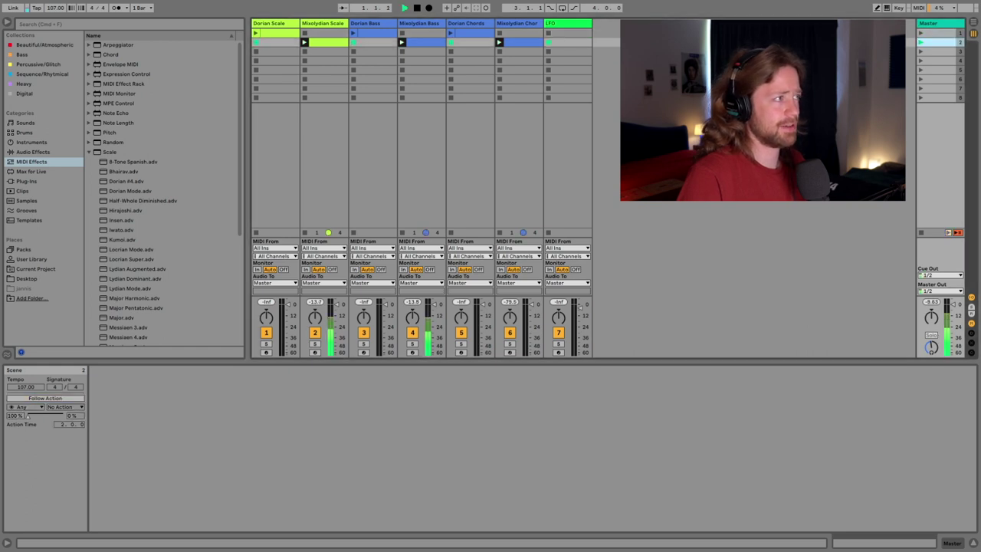
double_click(323, 23)
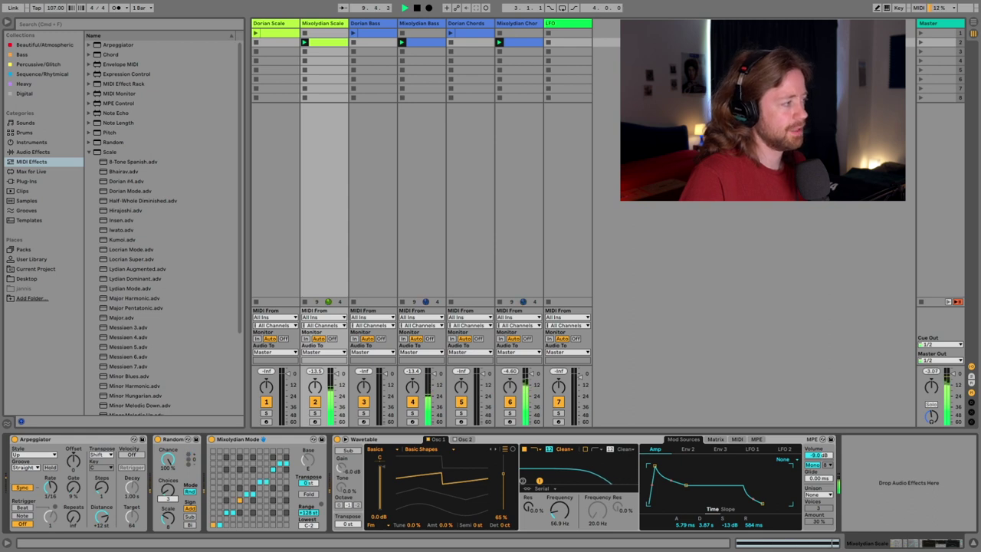
left_click(34, 444)
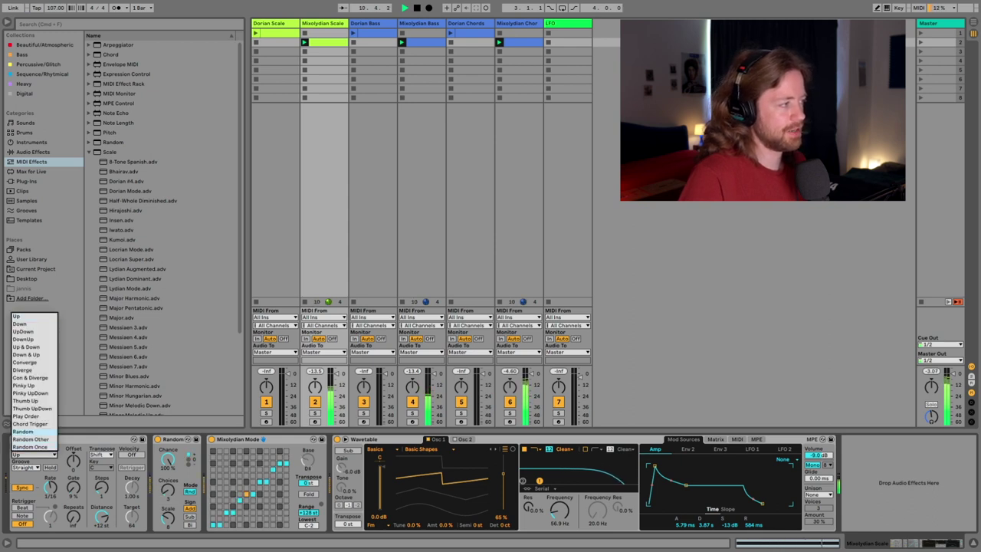
left_click(23, 432)
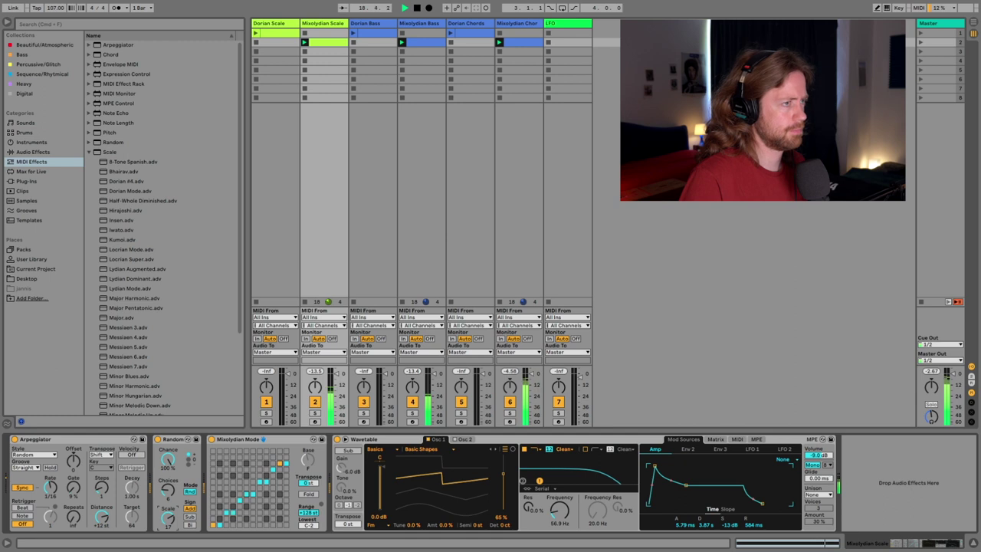
left_click(173, 509)
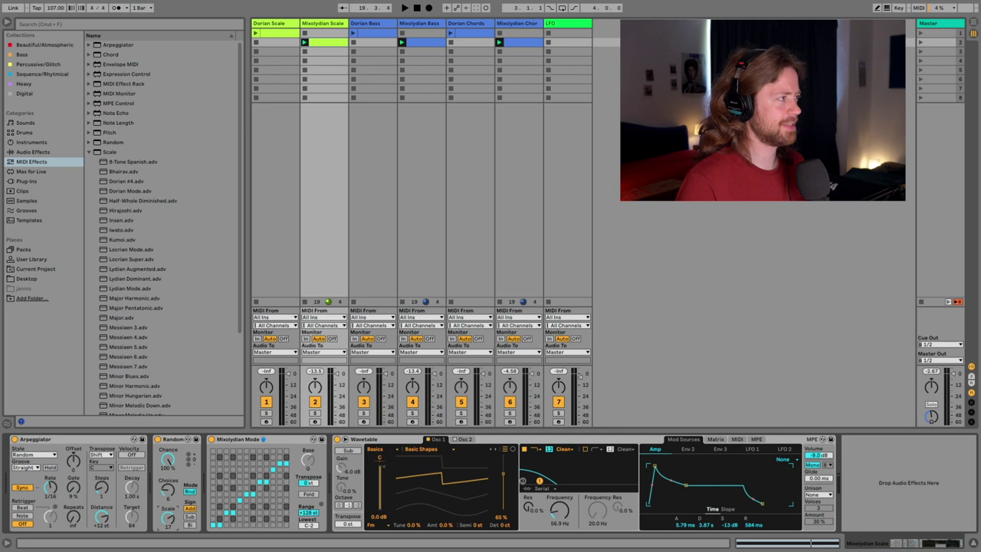
- Add an LFO to the Mixolydian Scale track, map it to Random's Choices with a 39–57% range, and slow its rate to 0.25 Hz
left_click(31, 143)
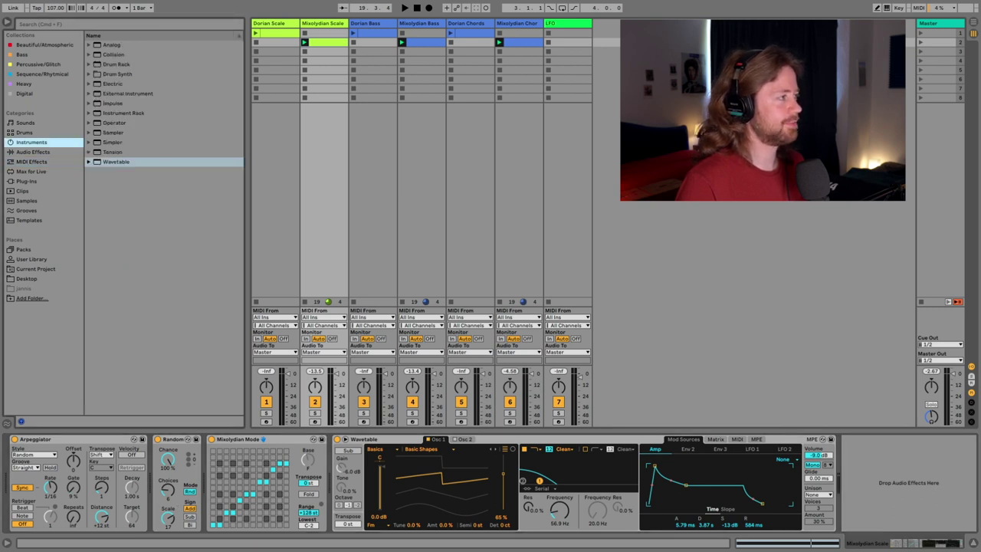
left_click(33, 152)
left_click_drag(114, 102, 904, 483)
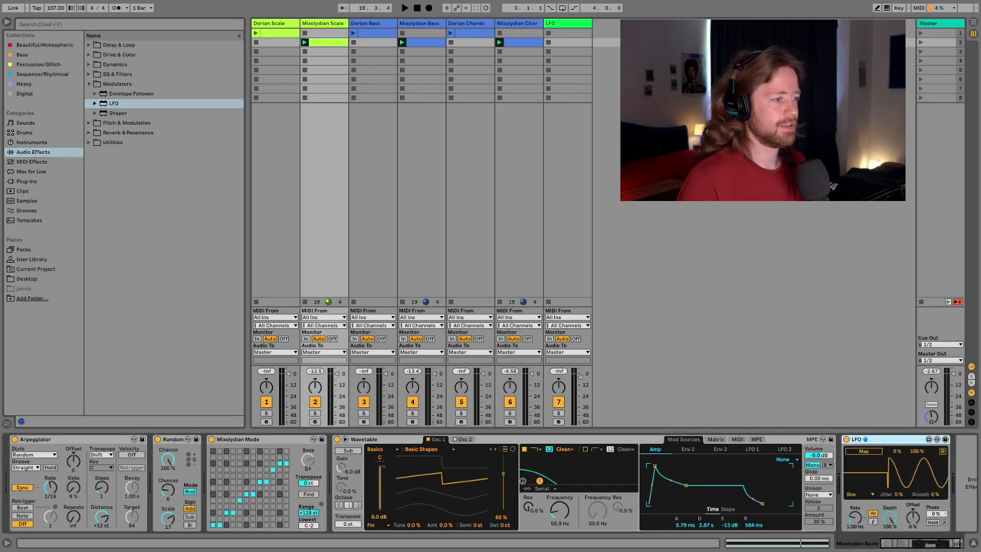
left_click_drag(855, 518, 856, 509)
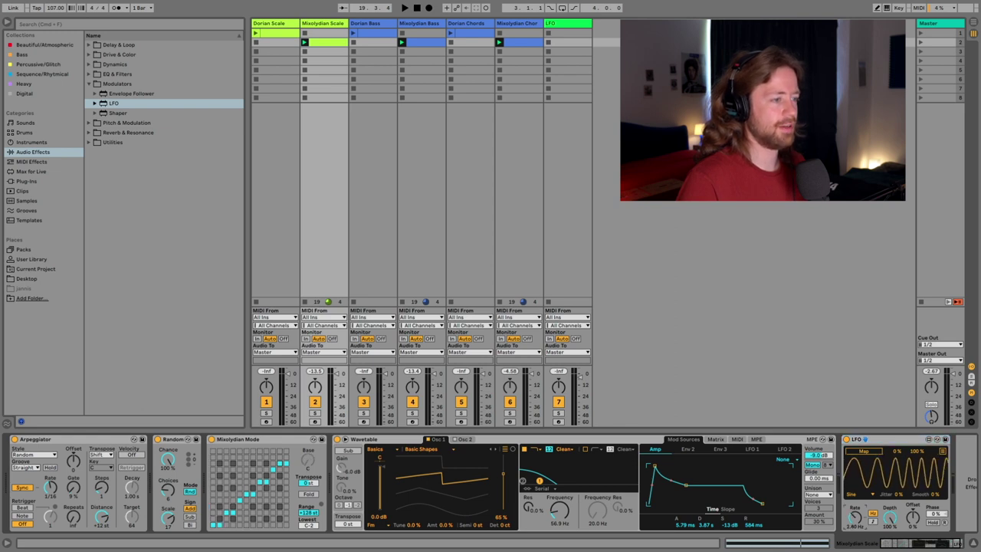
left_click(168, 489)
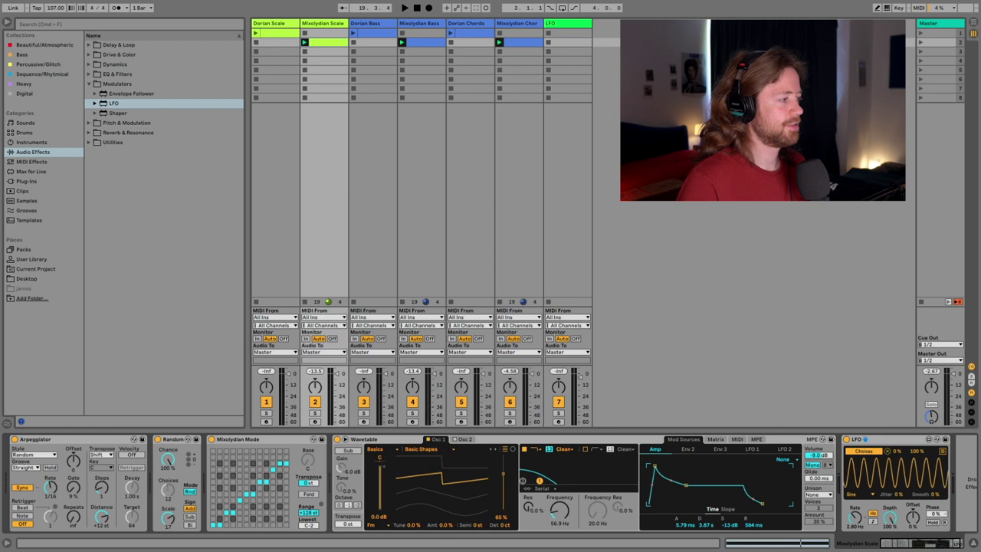
mouse_move(855, 518)
left_mouse_down()
mouse_move(855, 541)
mouse_move(854, 532)
left_mouse_up()
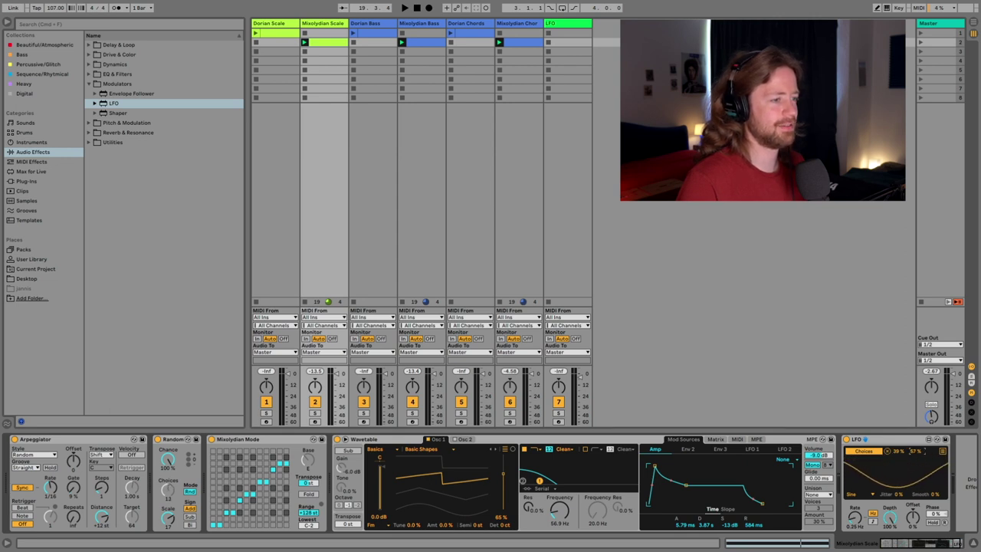
- Map the LFO's second slot to Random's Scale with a 0–16% range and audition it in playback
left_click(942, 451)
left_click(864, 459)
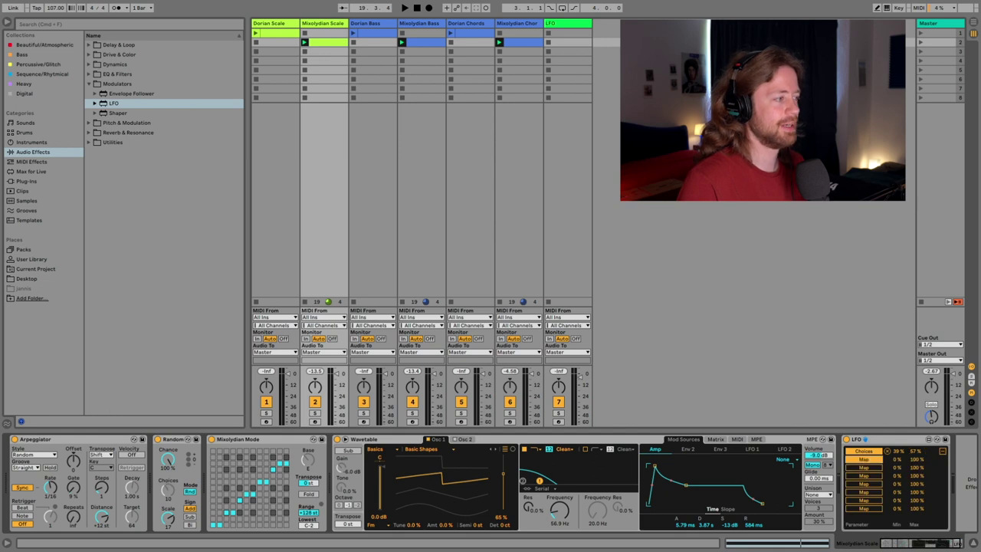
left_click(168, 518)
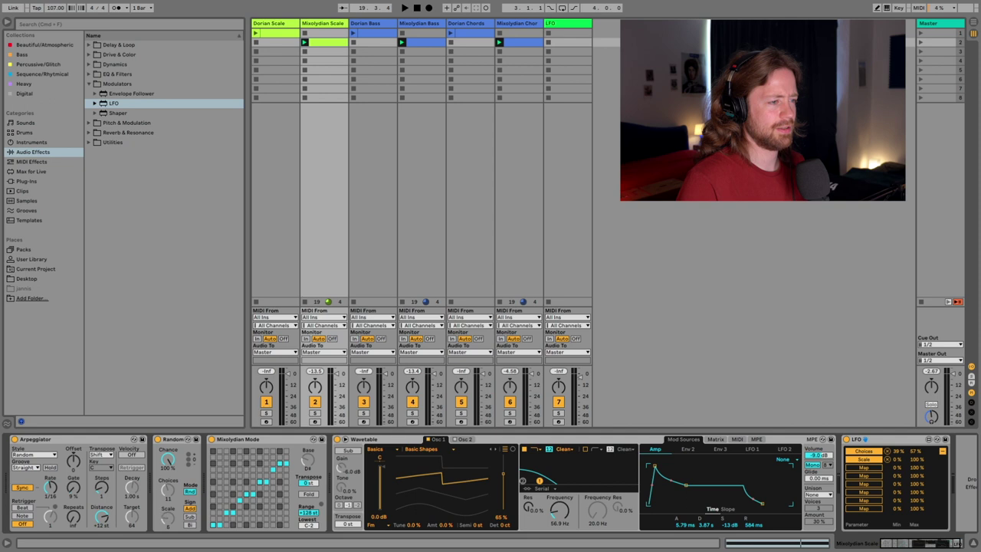
left_click_drag(896, 459, 916, 492)
key("space")
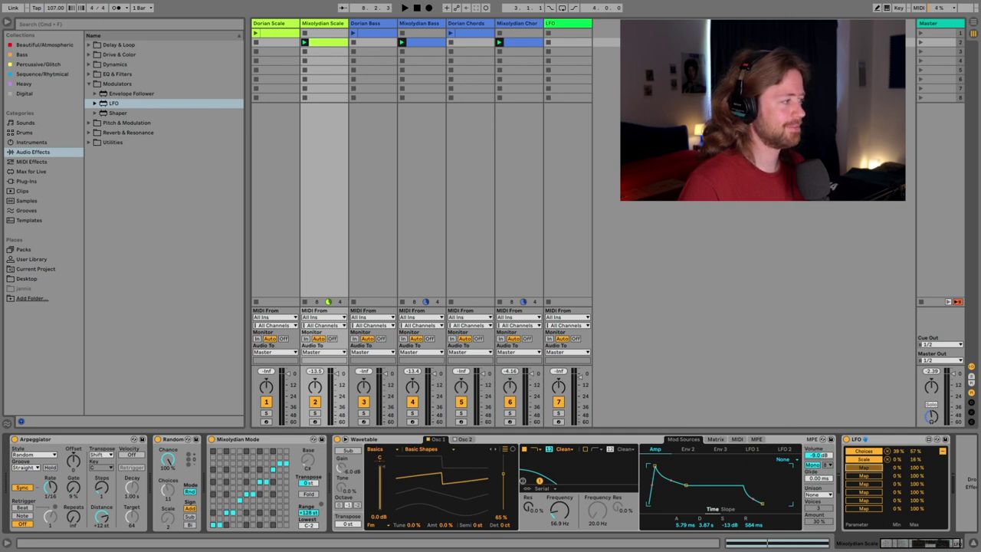
- Map the LFO's third slot to the Arpeggiator's synced rate with a 44–58% range and audition it in playback
left_click(50, 486)
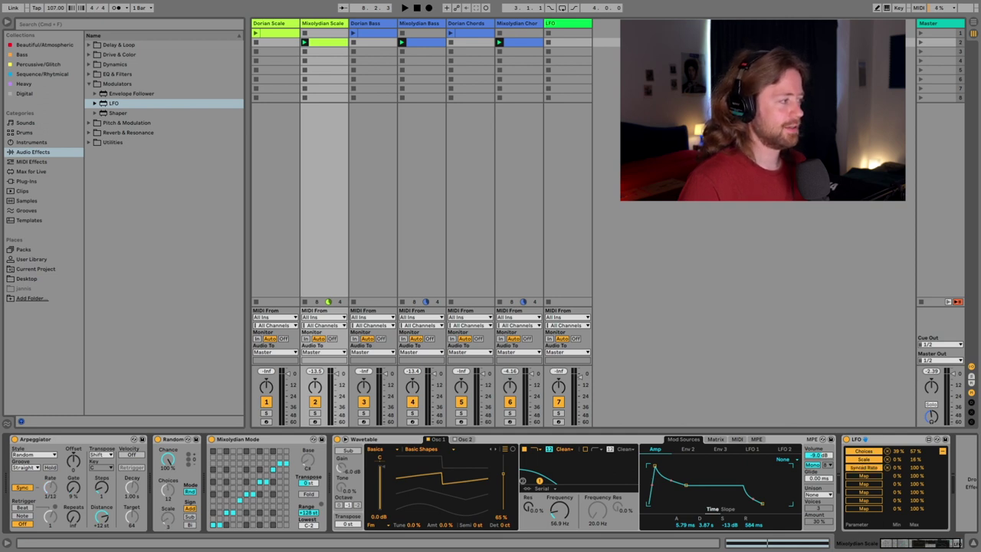
key("space")
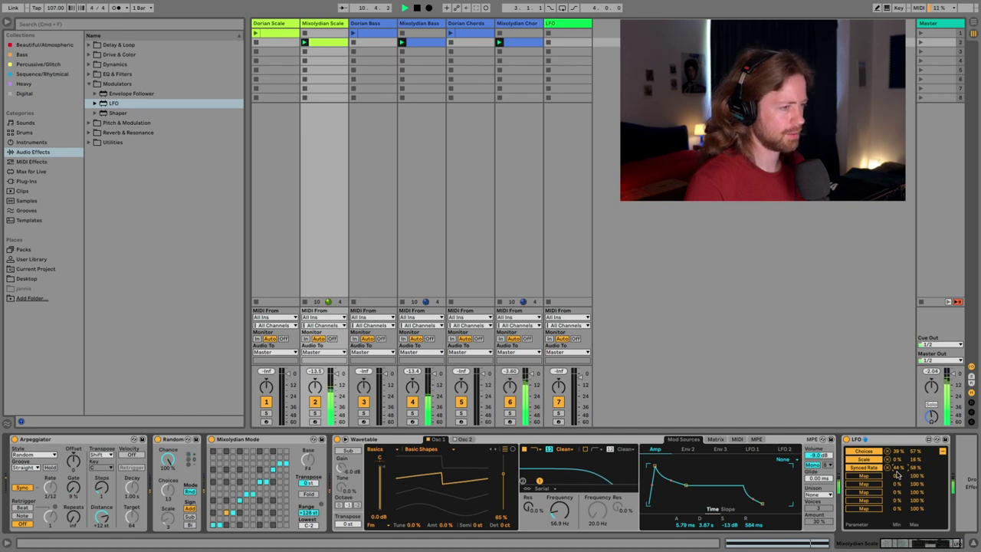
key("space")
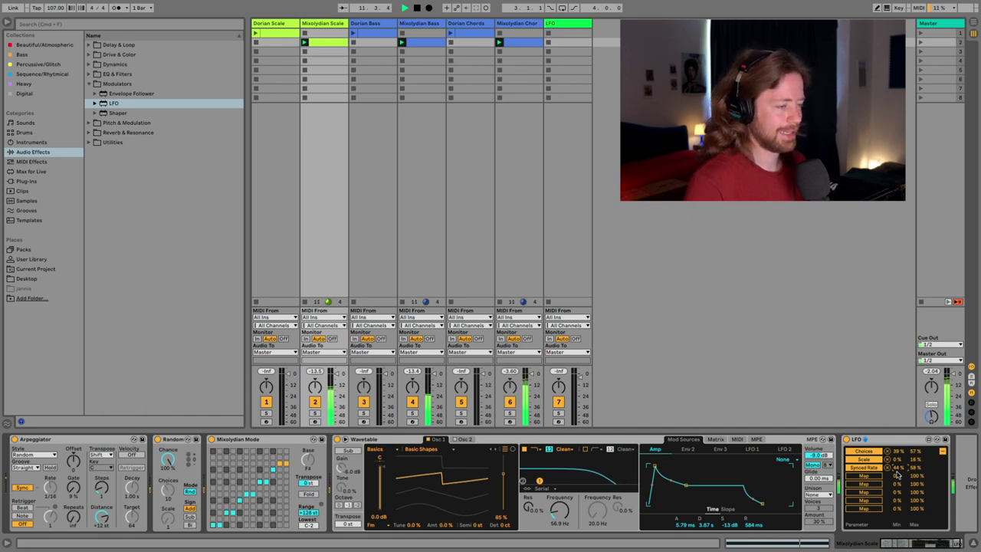